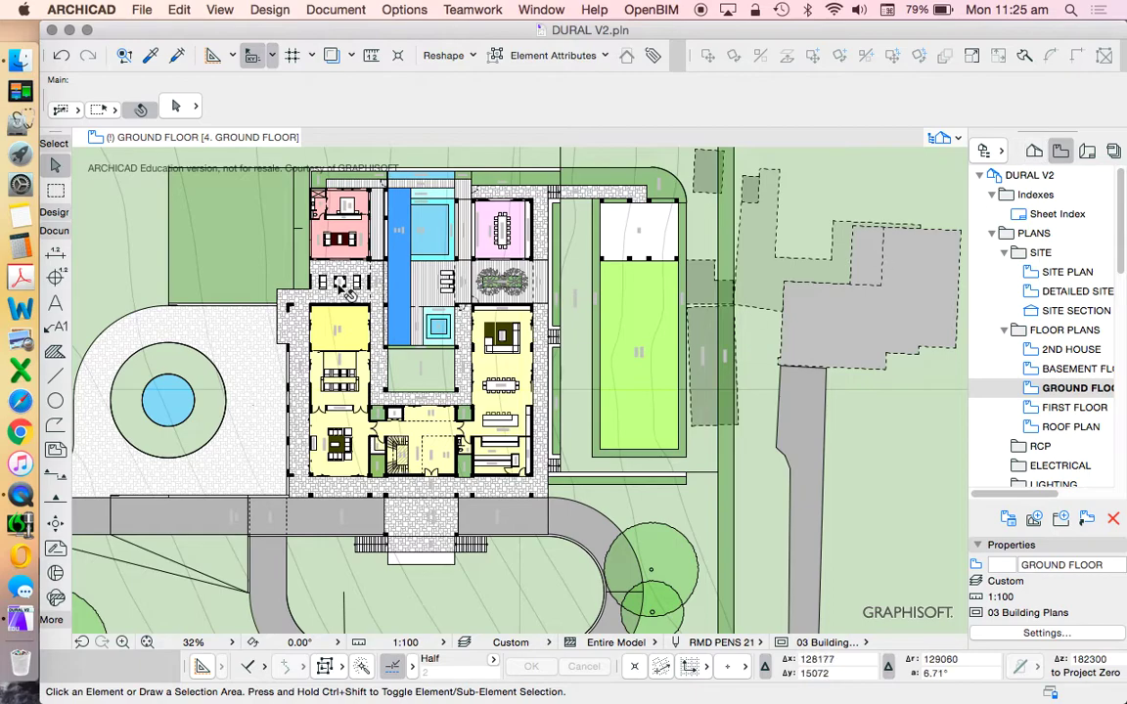
Switch the Navigator to the Project Map and zoom around the coloured ground floor plan.
{"action": "scroll", "coordinate": [318, 303], "scroll_direction": "up", "scroll_amount": 3}
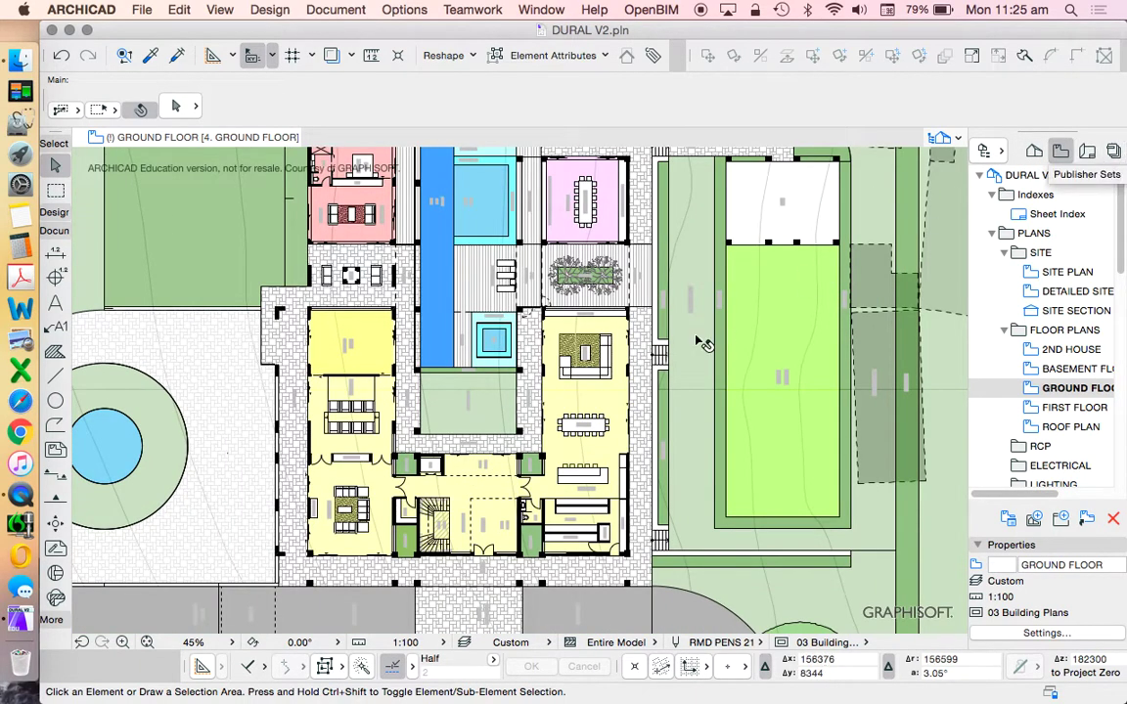
{"action": "left_click", "coordinate": [1034, 150]}
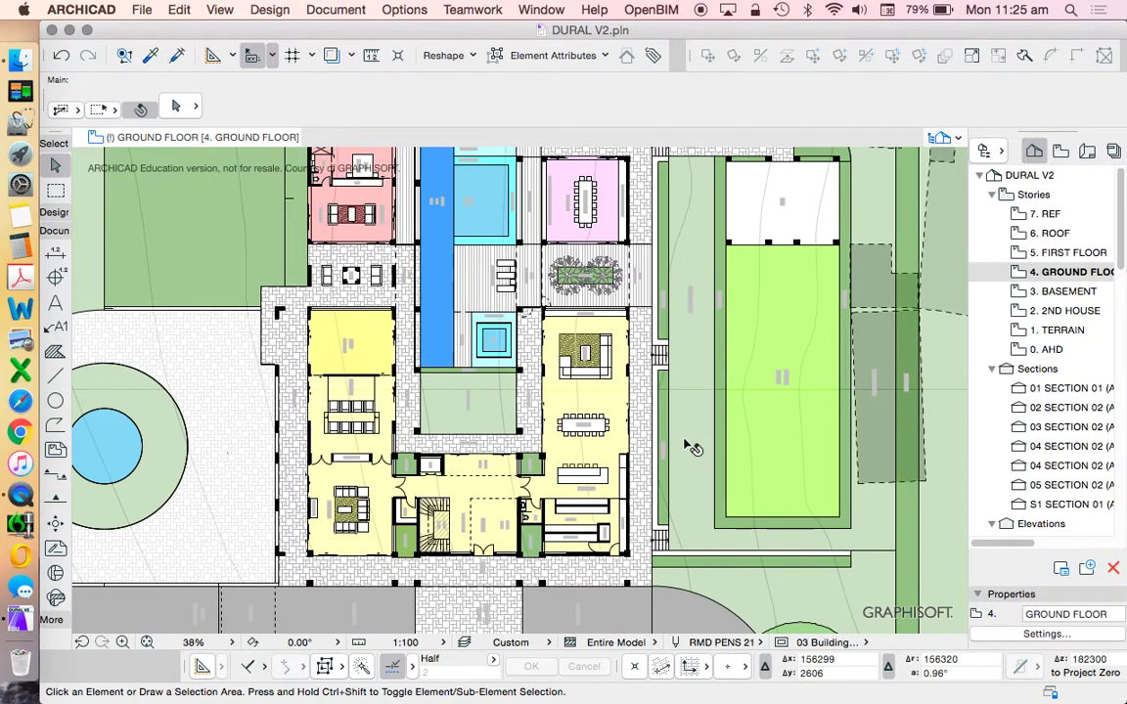
{"action": "scroll", "coordinate": [685, 468], "scroll_direction": "down", "scroll_amount": 3}
{"action": "scroll", "coordinate": [719, 506], "scroll_direction": "up", "scroll_amount": 1}
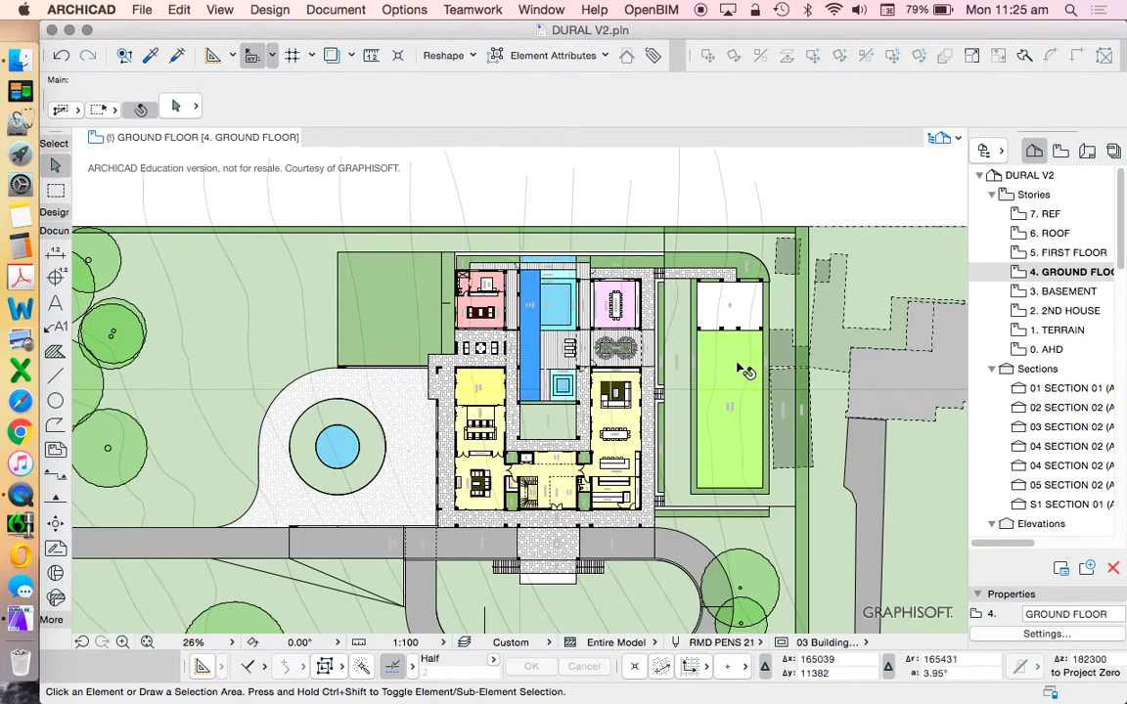
{"action": "scroll", "coordinate": [586, 455], "scroll_direction": "up", "scroll_amount": 3}
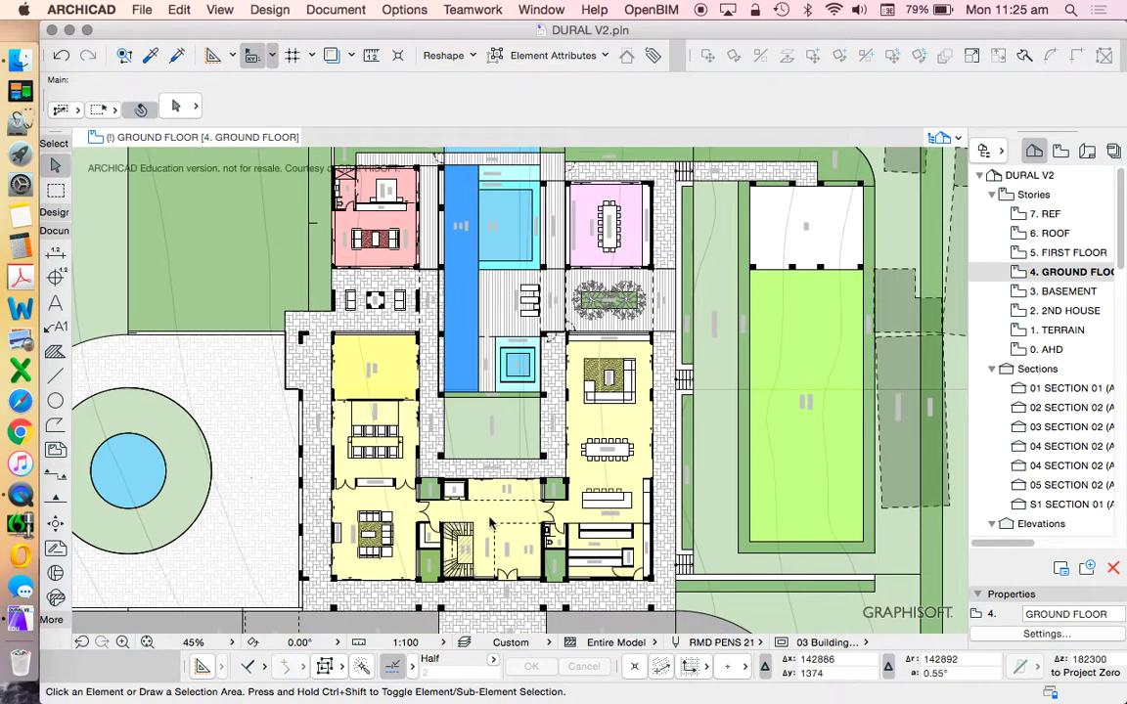
{"action": "scroll", "coordinate": [584, 521], "scroll_direction": "down", "scroll_amount": 2}
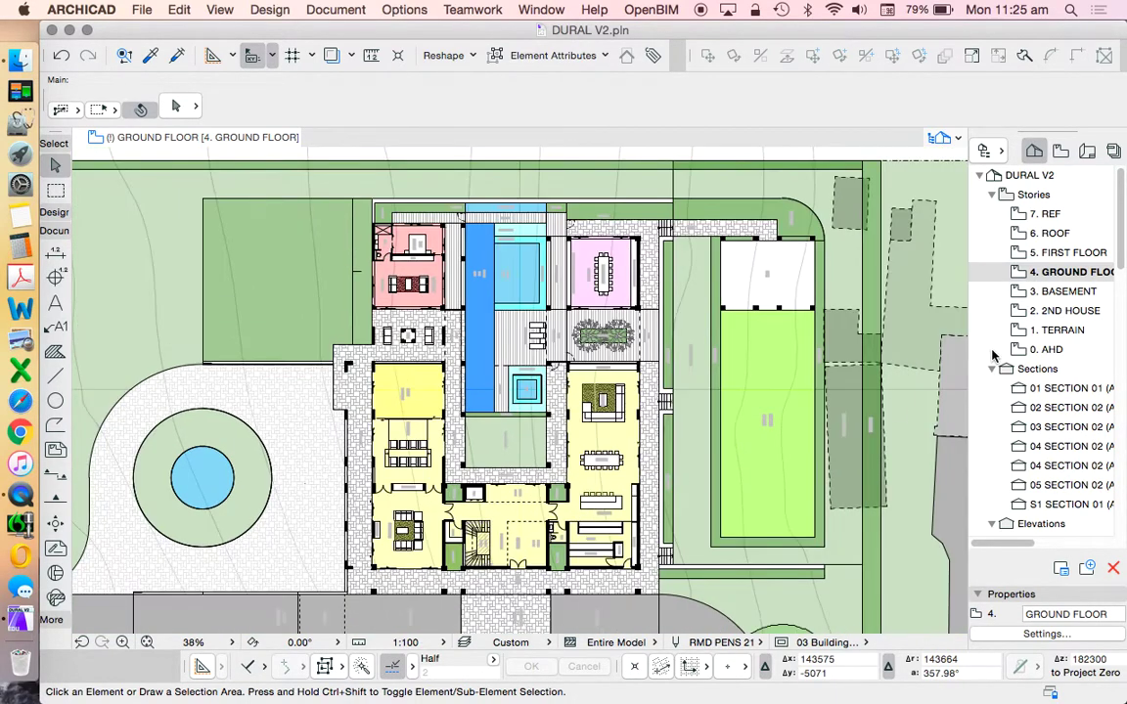
{"action": "scroll", "coordinate": [1058, 403], "scroll_direction": "down", "scroll_amount": 1}
{"action": "scroll", "coordinate": [1058, 403], "scroll_direction": "down", "scroll_amount": 10}
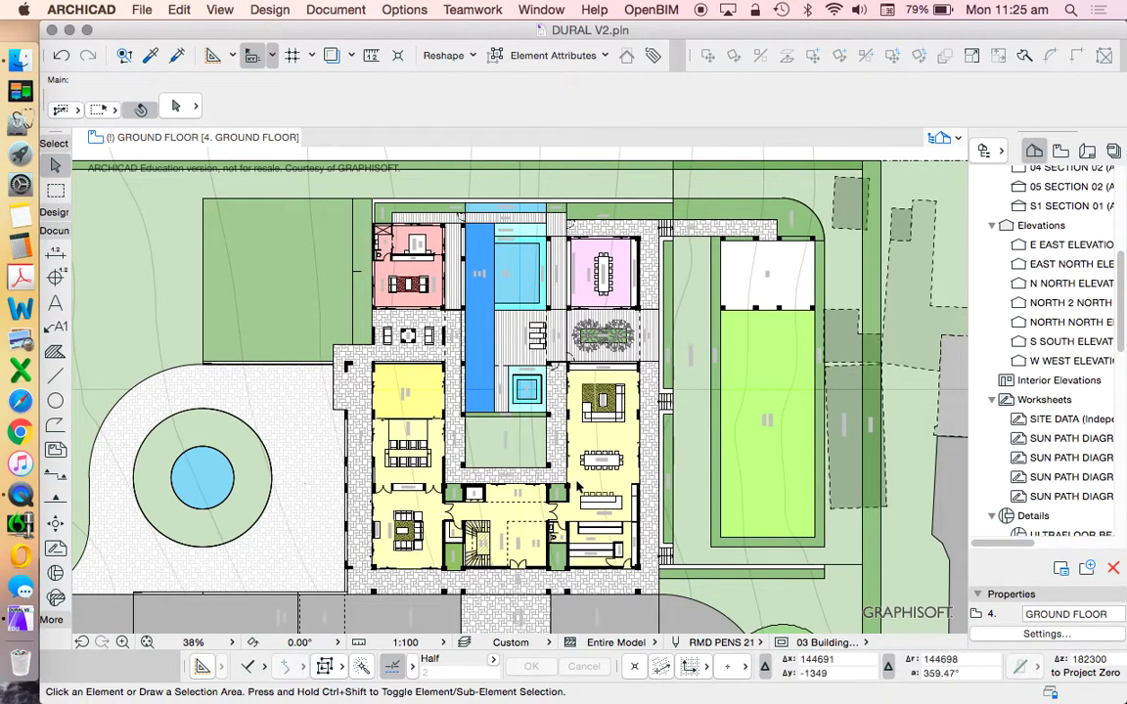
{"action": "scroll", "coordinate": [587, 410], "scroll_direction": "down", "scroll_amount": 3}
{"action": "right_click", "coordinate": [574, 225]}
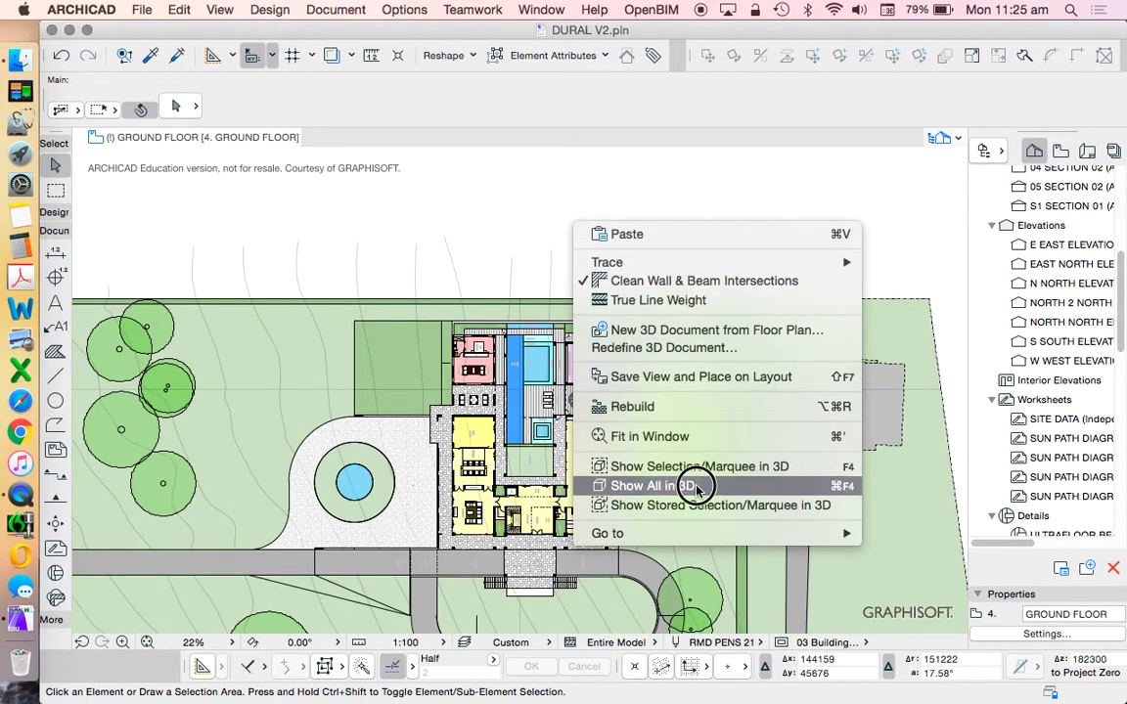
Show the whole model in 3D, fit and orbit it to an aerial view, then reopen 4. GROUND FLOOR.
{"action": "left_click", "coordinate": [649, 486]}
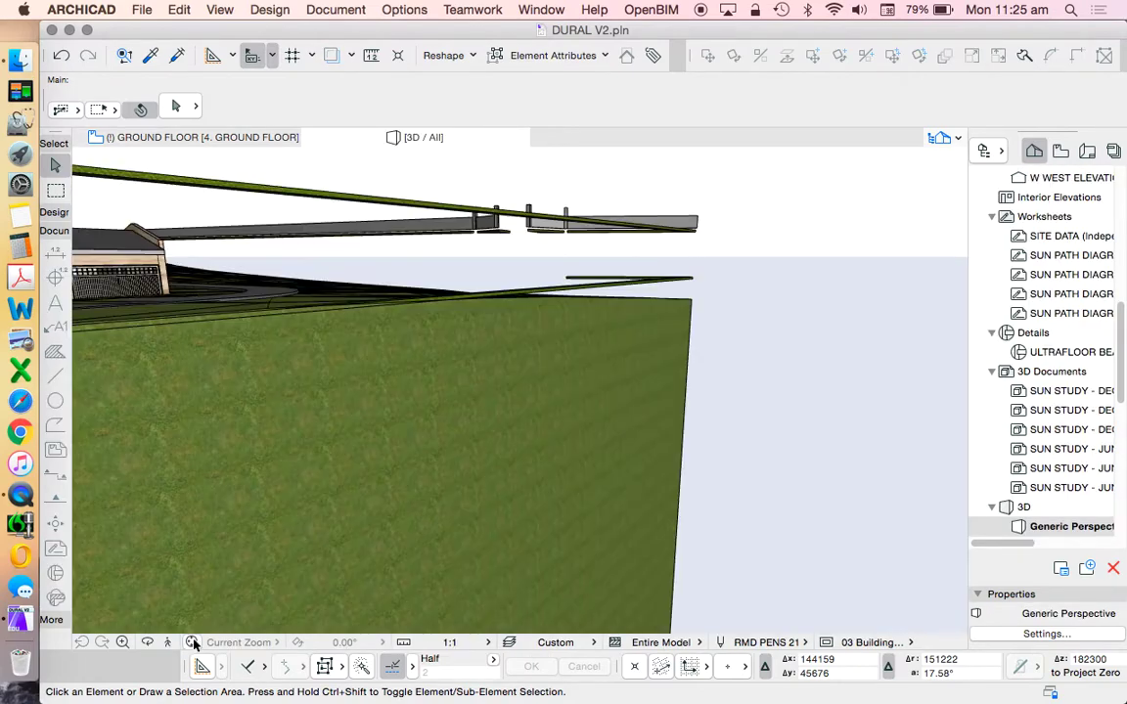
{"action": "left_click", "coordinate": [192, 642]}
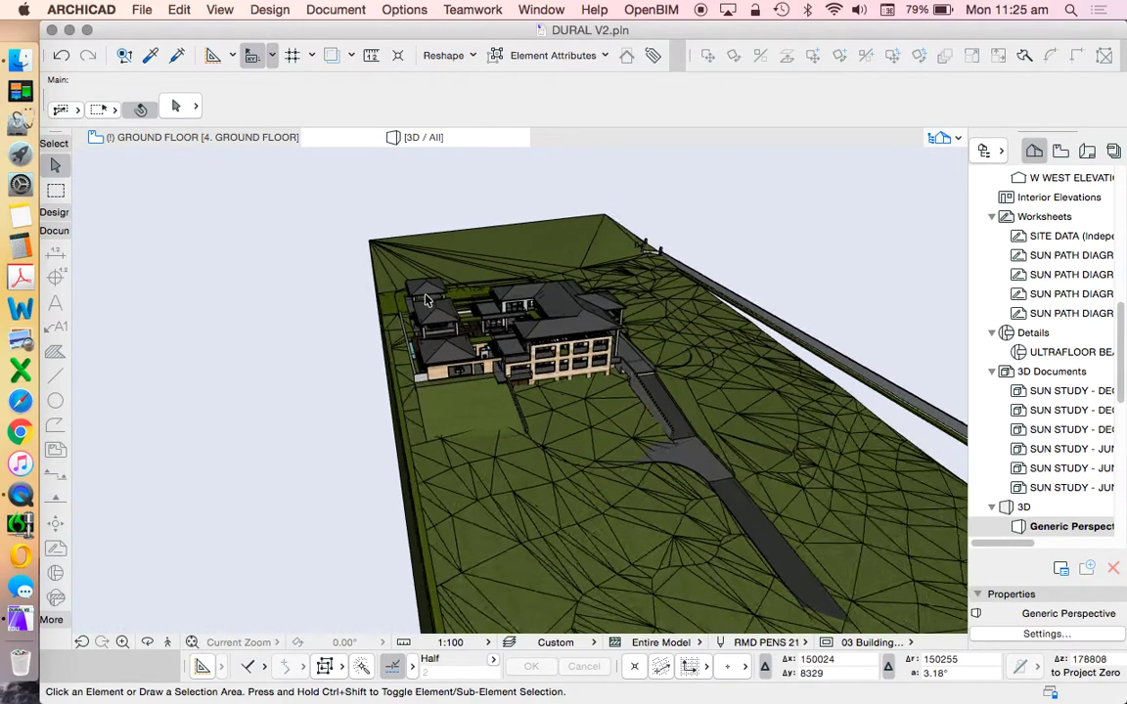
{"action": "left_click", "coordinate": [147, 642]}
{"action": "left_click_drag", "start_coordinate": [550, 321], "coordinate": [783, 391]}
{"action": "scroll", "coordinate": [1076, 333], "scroll_direction": "up", "scroll_amount": 10}
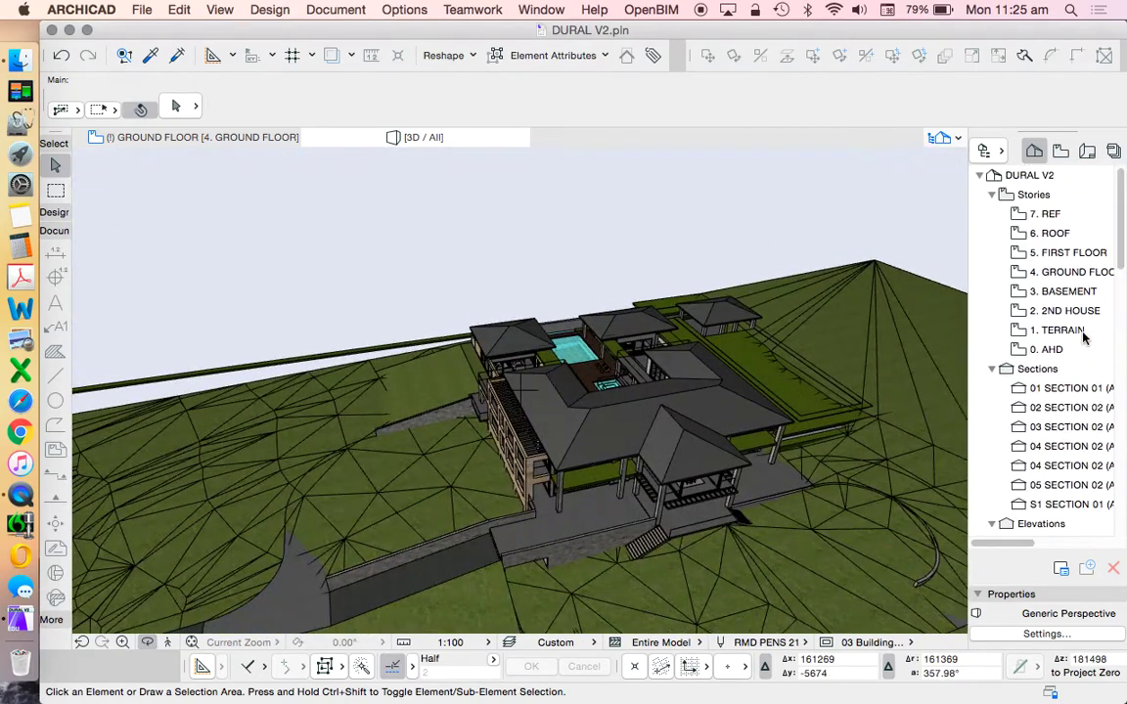
{"action": "double_click", "coordinate": [1056, 273]}
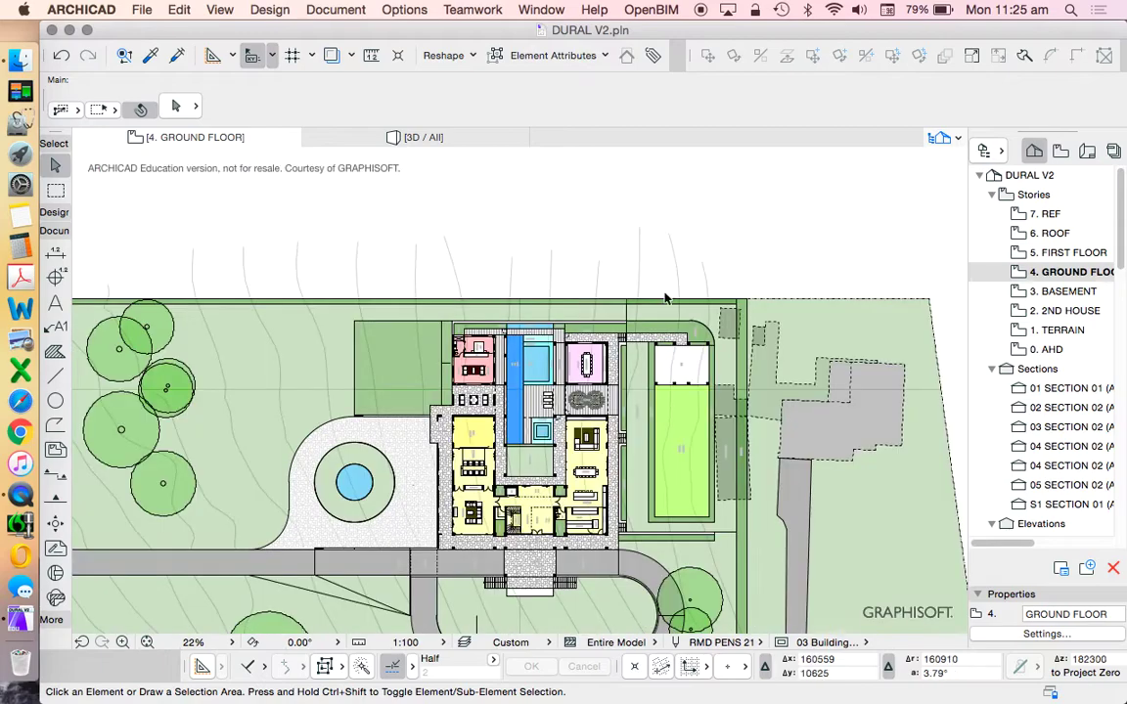
Zoom into the plan and switch the Navigator to the View Map of saved views.
{"action": "scroll", "coordinate": [665, 284], "scroll_direction": "up", "scroll_amount": 5}
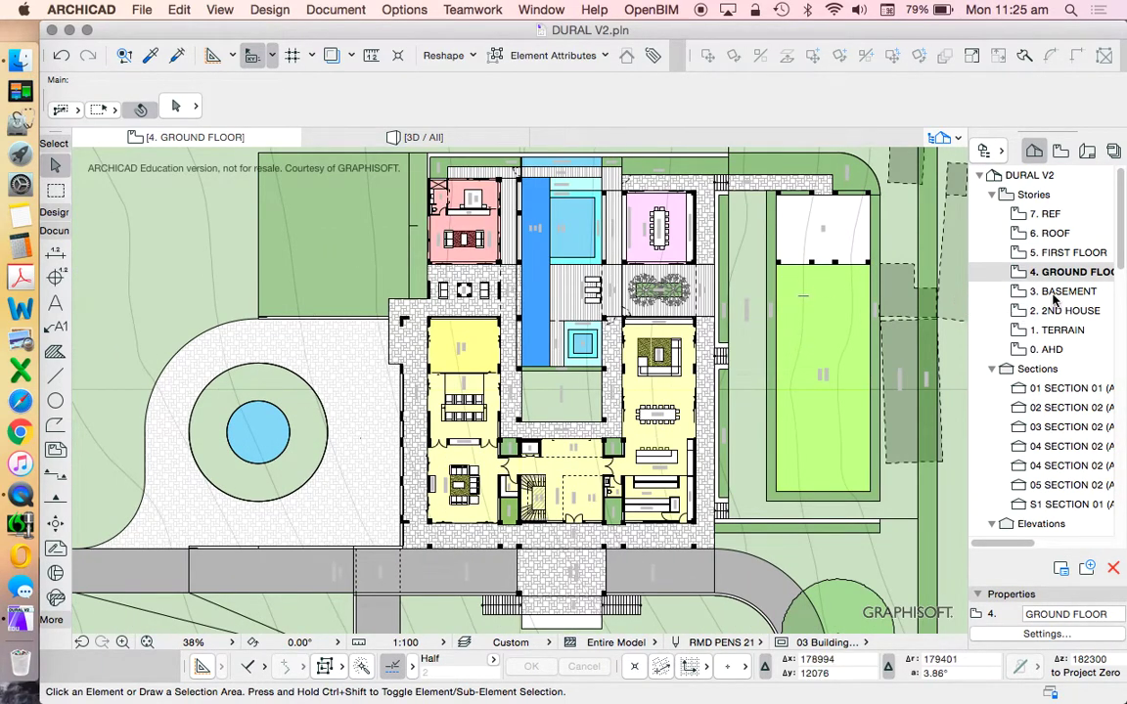
{"action": "left_click", "coordinate": [1061, 151]}
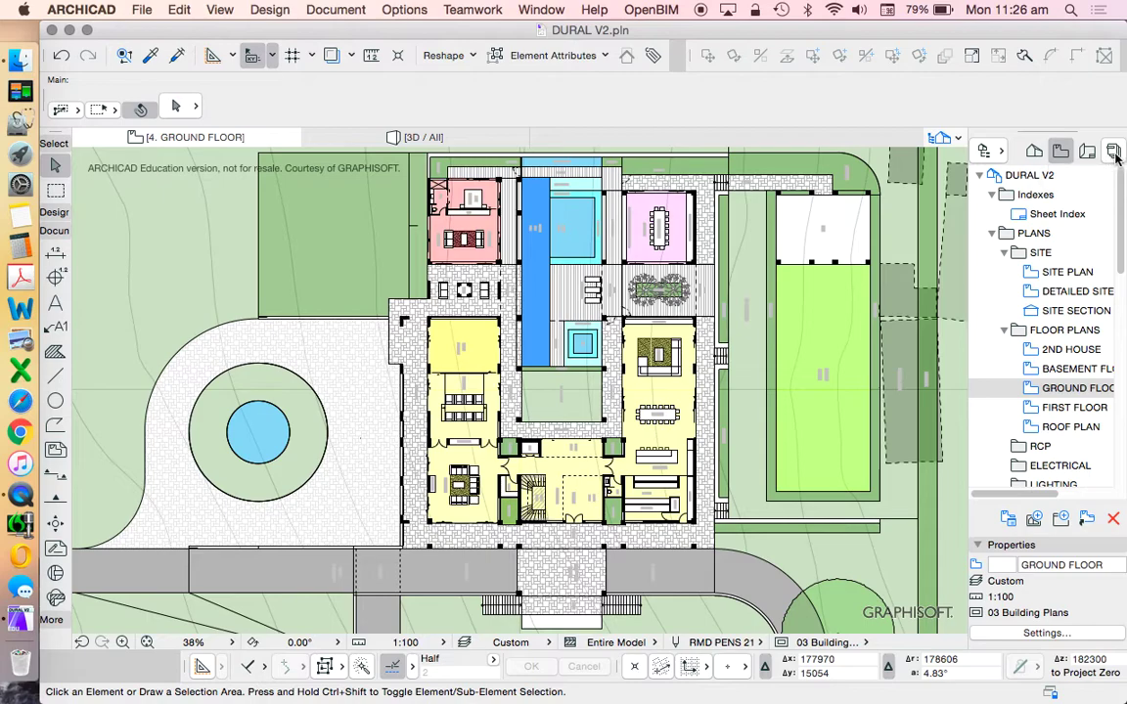
Collapse the Plans, Sections, Elevations, Schedules, 3D Docs, 3D'S and Worksheets folders, then show the Layout Book.
{"action": "left_click", "coordinate": [993, 235]}
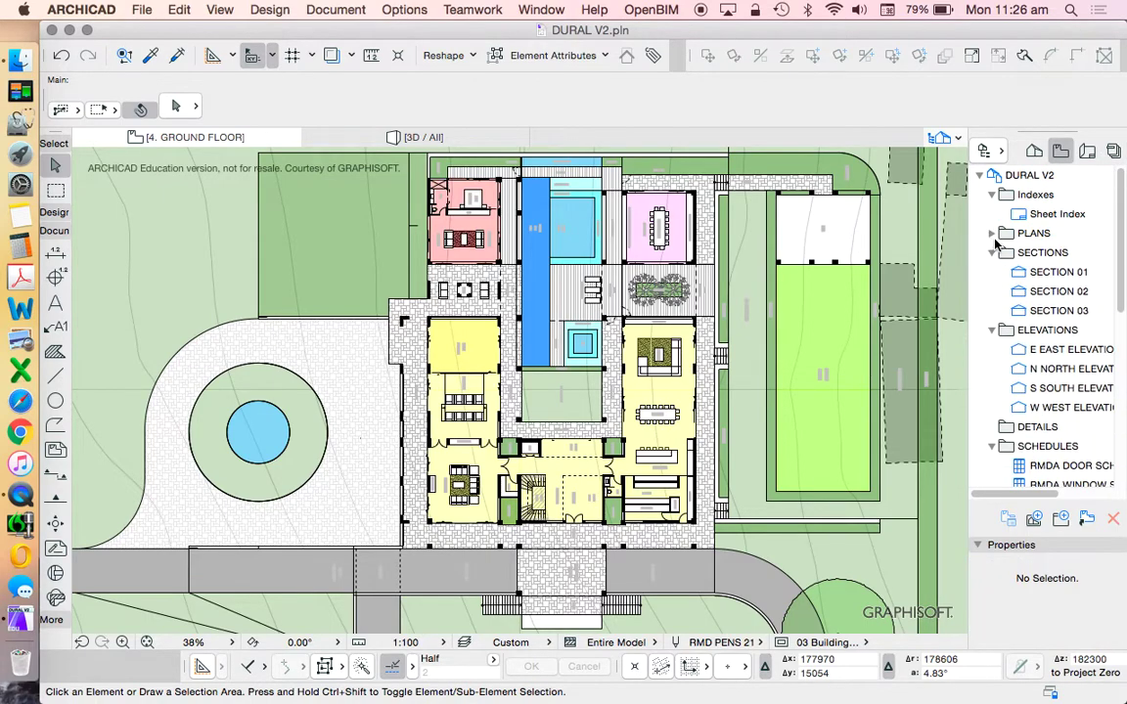
{"action": "left_click", "coordinate": [1000, 253]}
{"action": "left_click", "coordinate": [990, 252]}
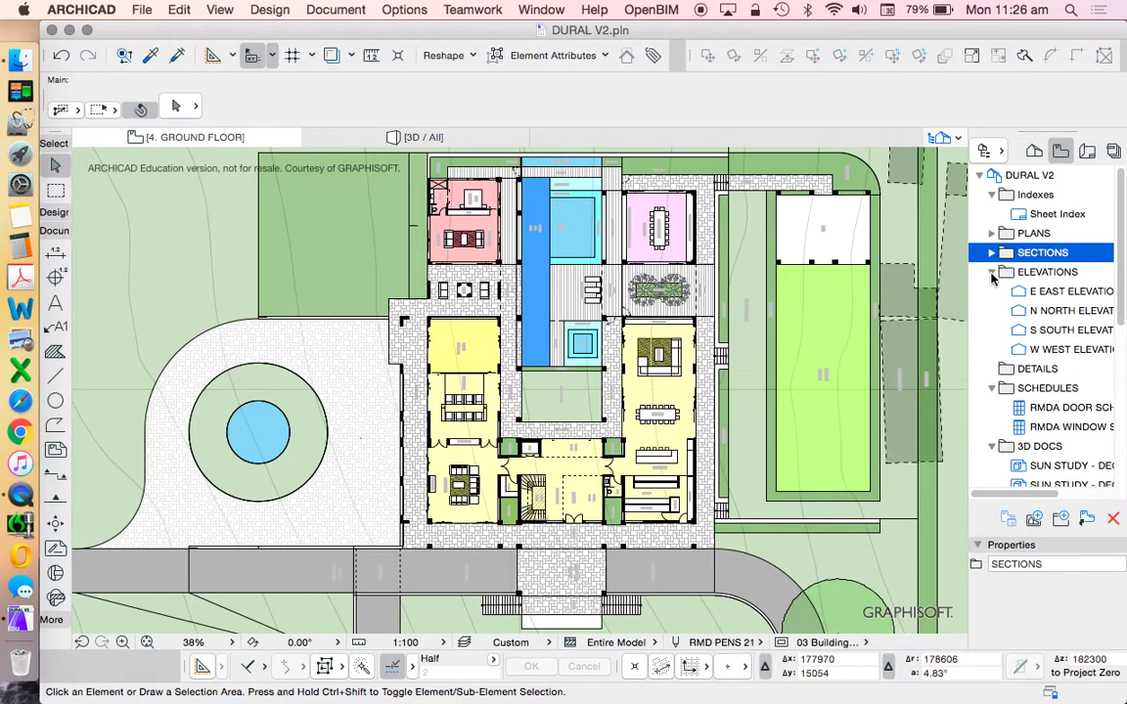
{"action": "left_click", "coordinate": [992, 272]}
{"action": "left_click", "coordinate": [992, 311]}
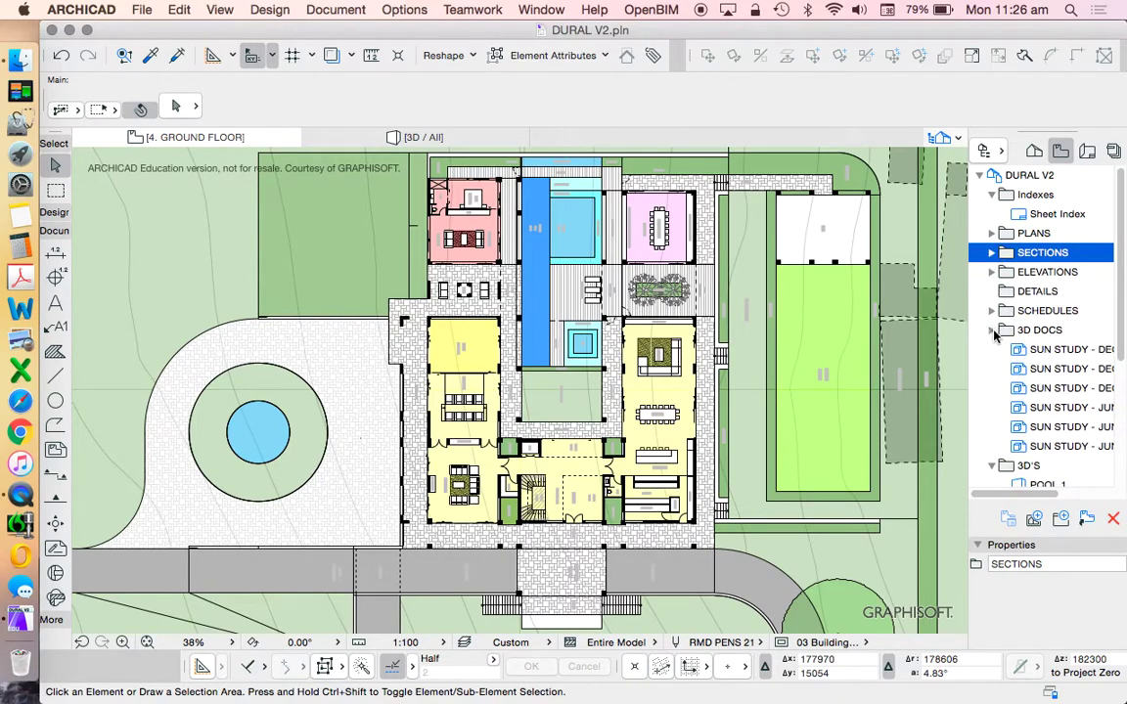
{"action": "left_click", "coordinate": [992, 331]}
{"action": "left_click", "coordinate": [996, 349]}
{"action": "left_click", "coordinate": [991, 350]}
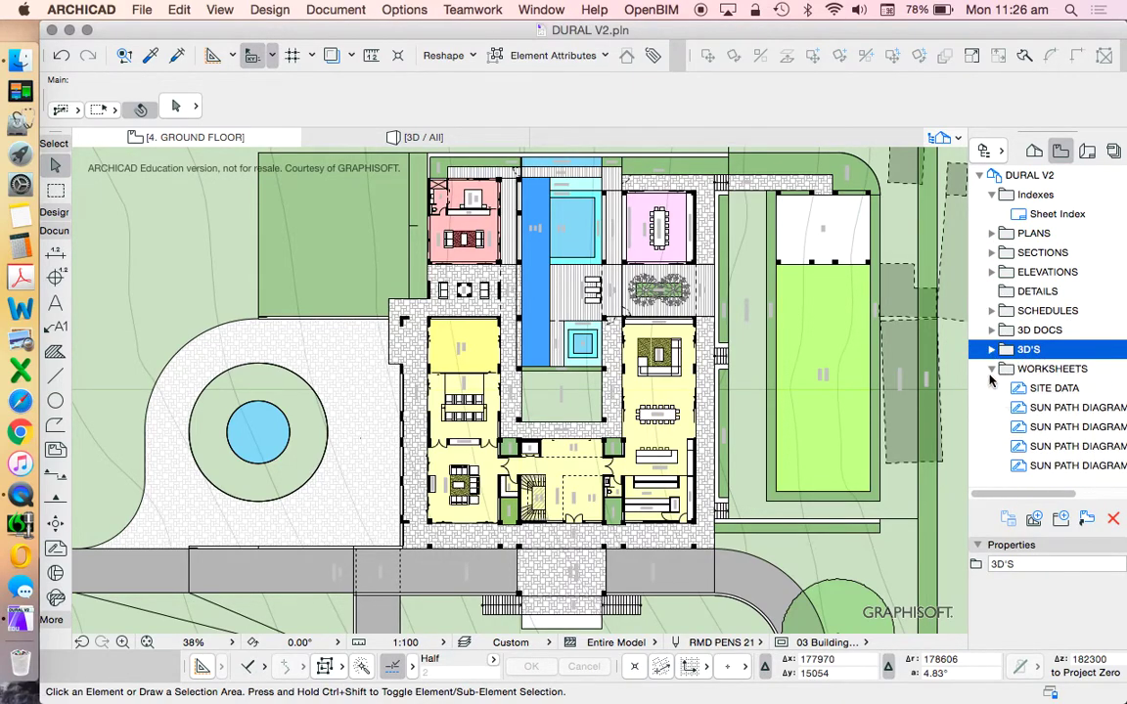
{"action": "left_click", "coordinate": [992, 369]}
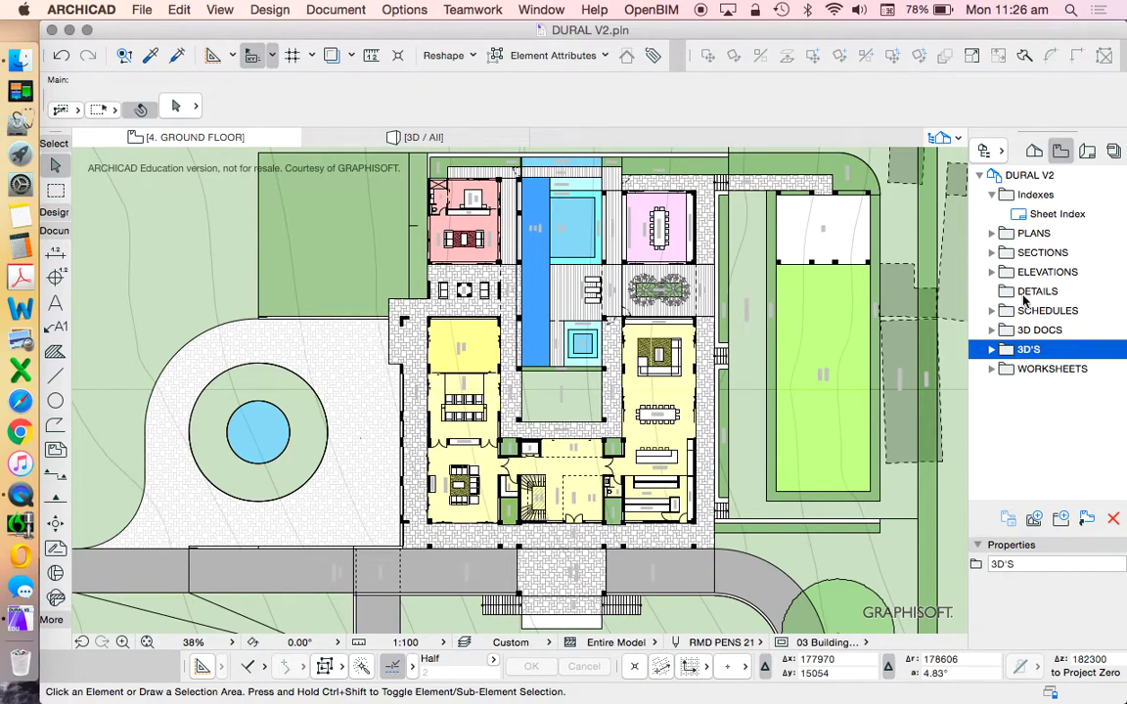
{"action": "left_click", "coordinate": [1087, 151]}
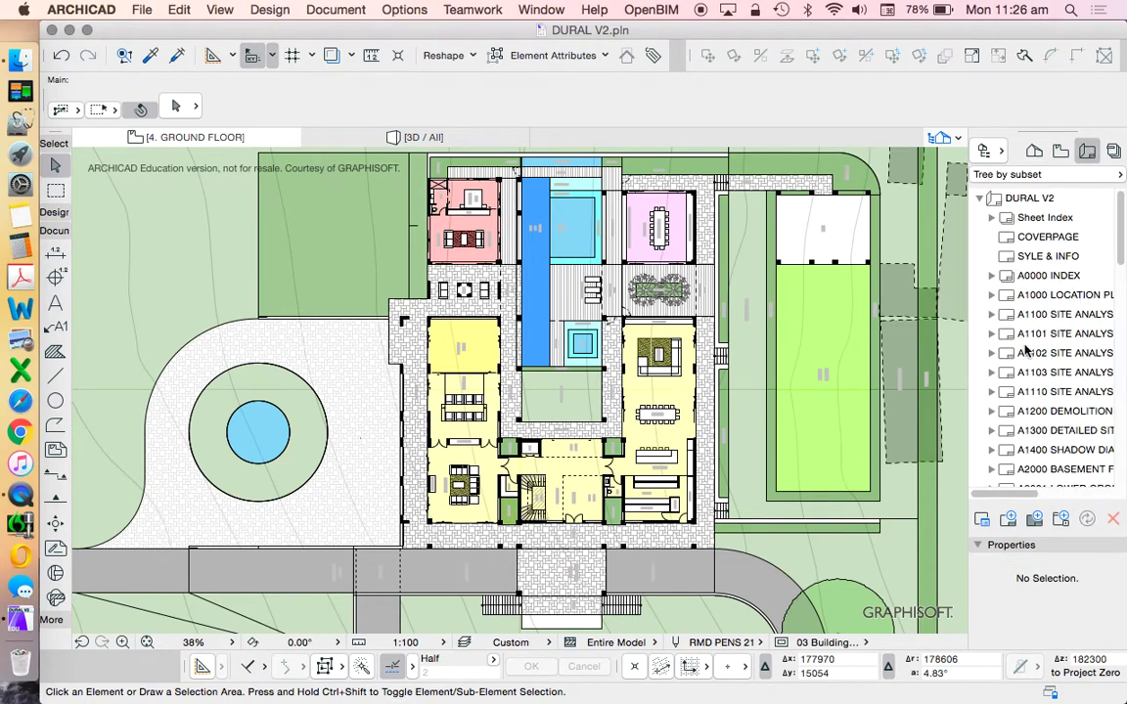
Back in the View Map, expand the PLANS folder to show its SITE and FLOOR PLANS views.
{"action": "left_click", "coordinate": [1061, 150]}
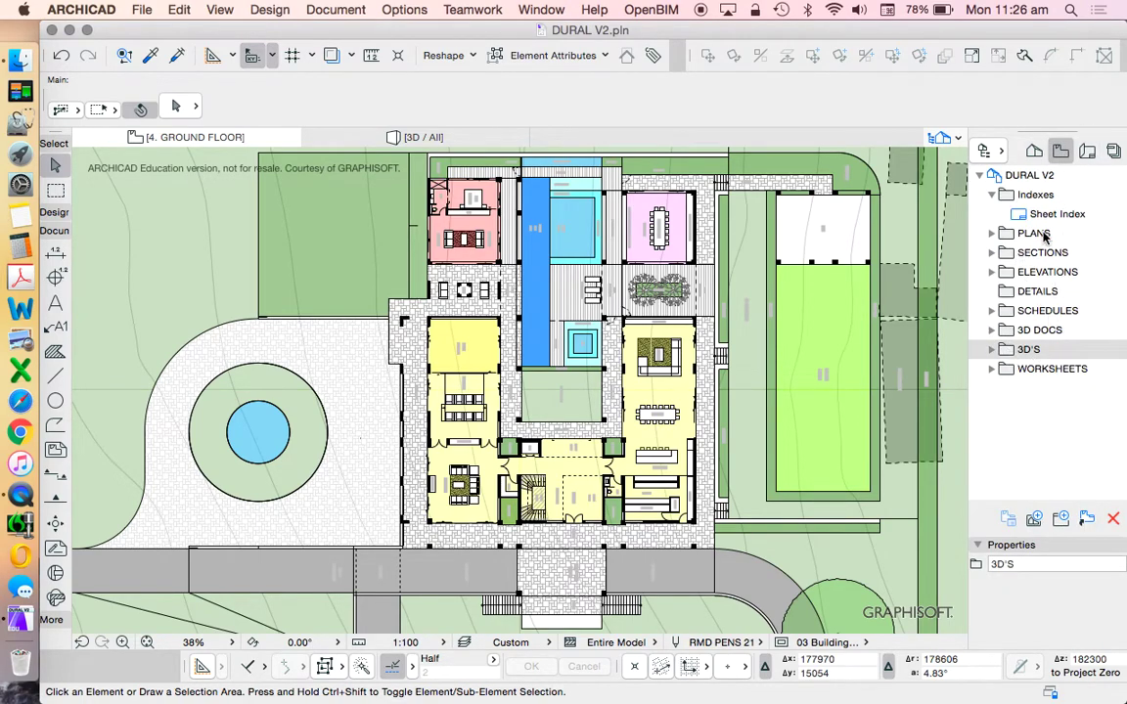
{"action": "left_click", "coordinate": [992, 233]}
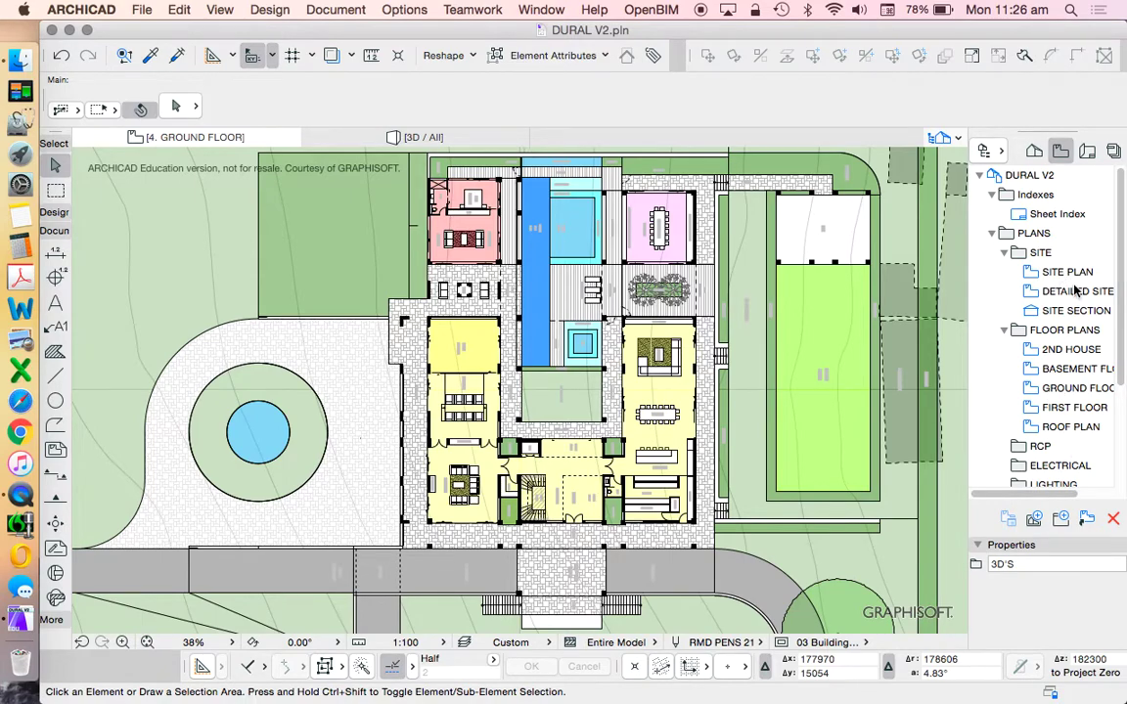
{"action": "left_click", "coordinate": [1034, 150]}
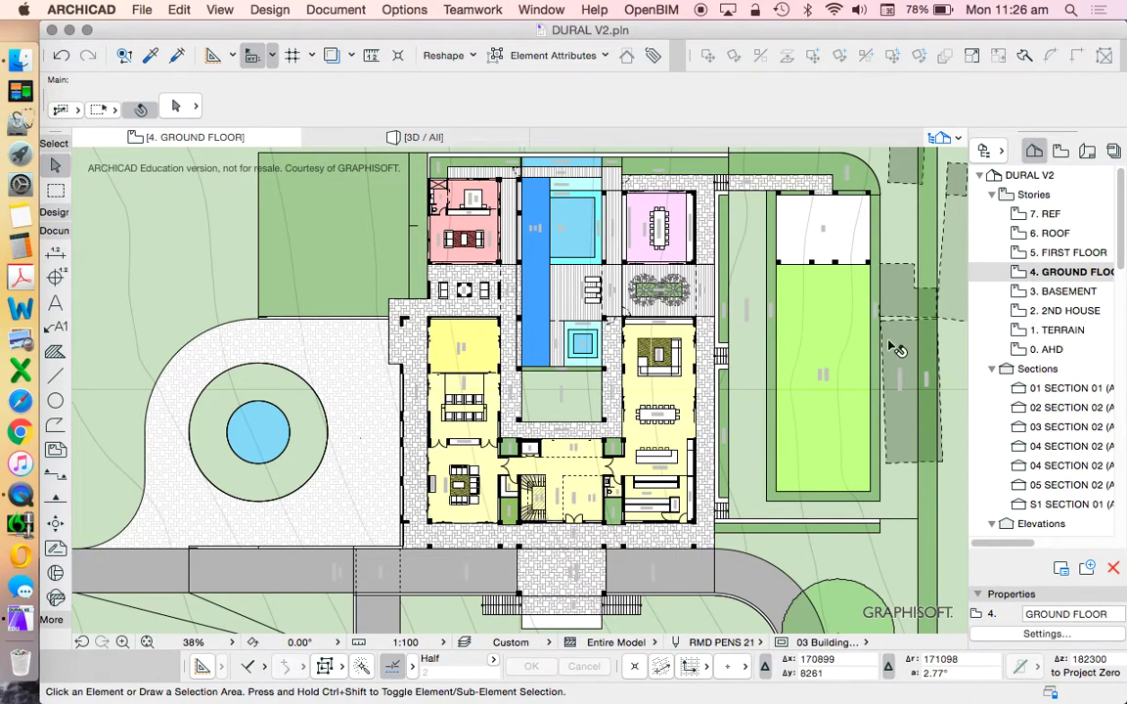
{"action": "left_click", "coordinate": [1061, 150]}
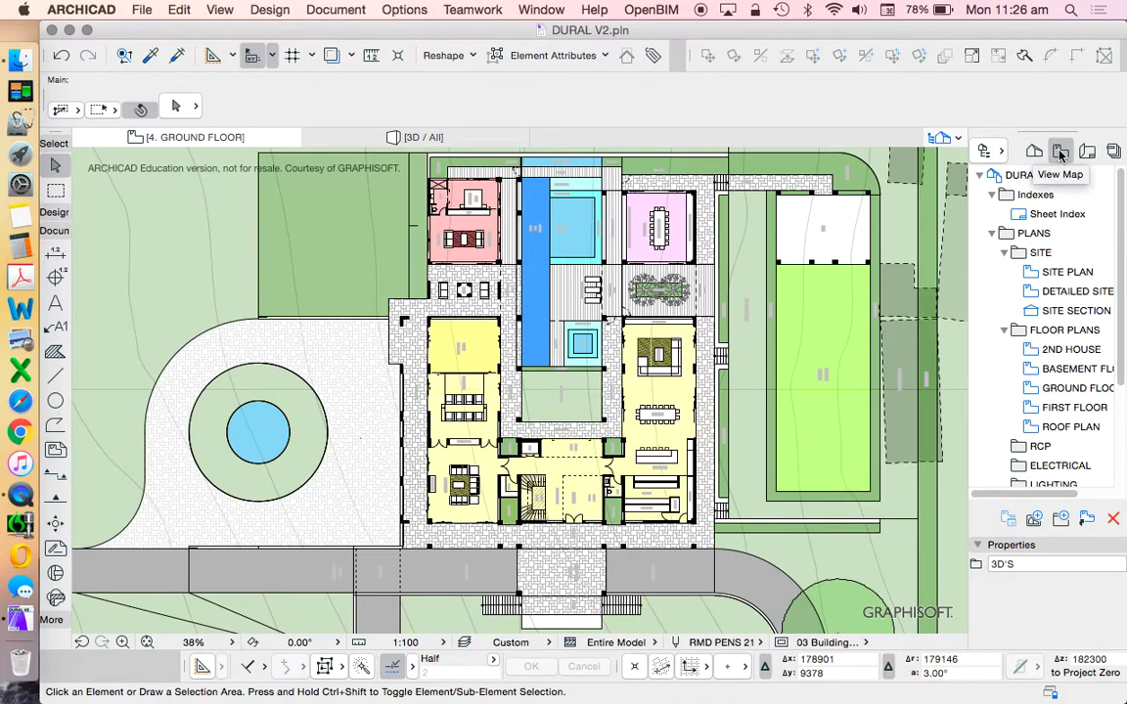
{"action": "scroll", "coordinate": [823, 380], "scroll_direction": "down", "scroll_amount": 5}
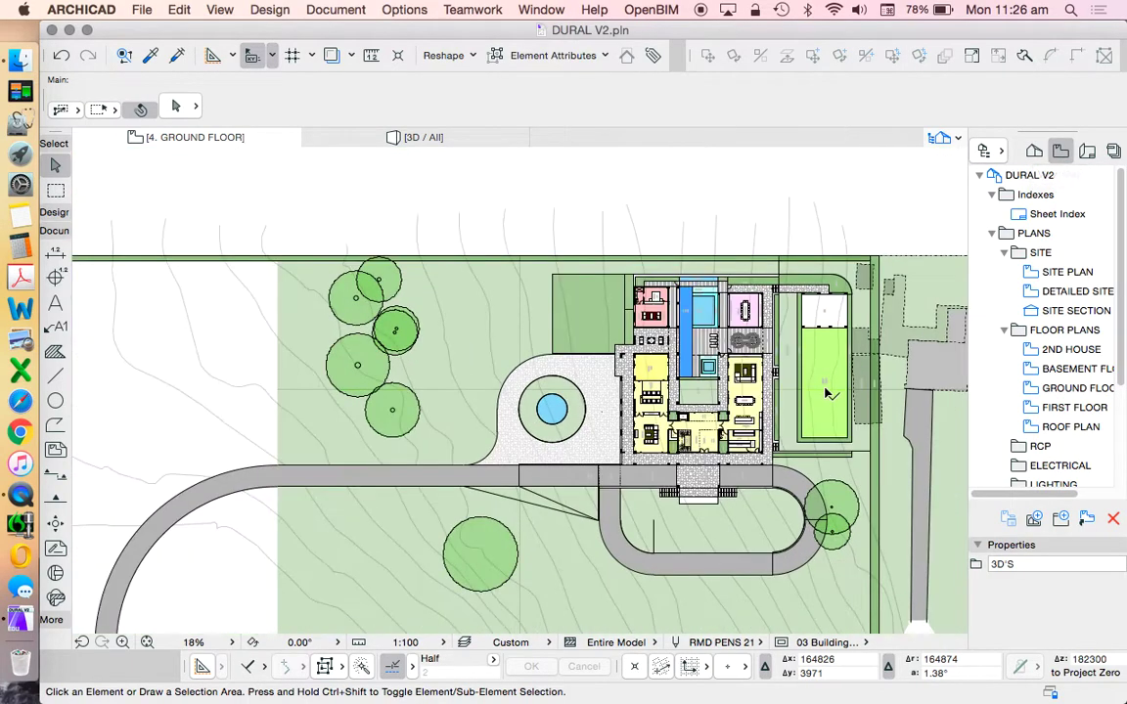
Save the current view from the FLOOR PLANS folder, bringing up Save View for GROUND FLOOR at 1:100.
{"action": "scroll", "coordinate": [815, 298], "scroll_direction": "down", "scroll_amount": 2}
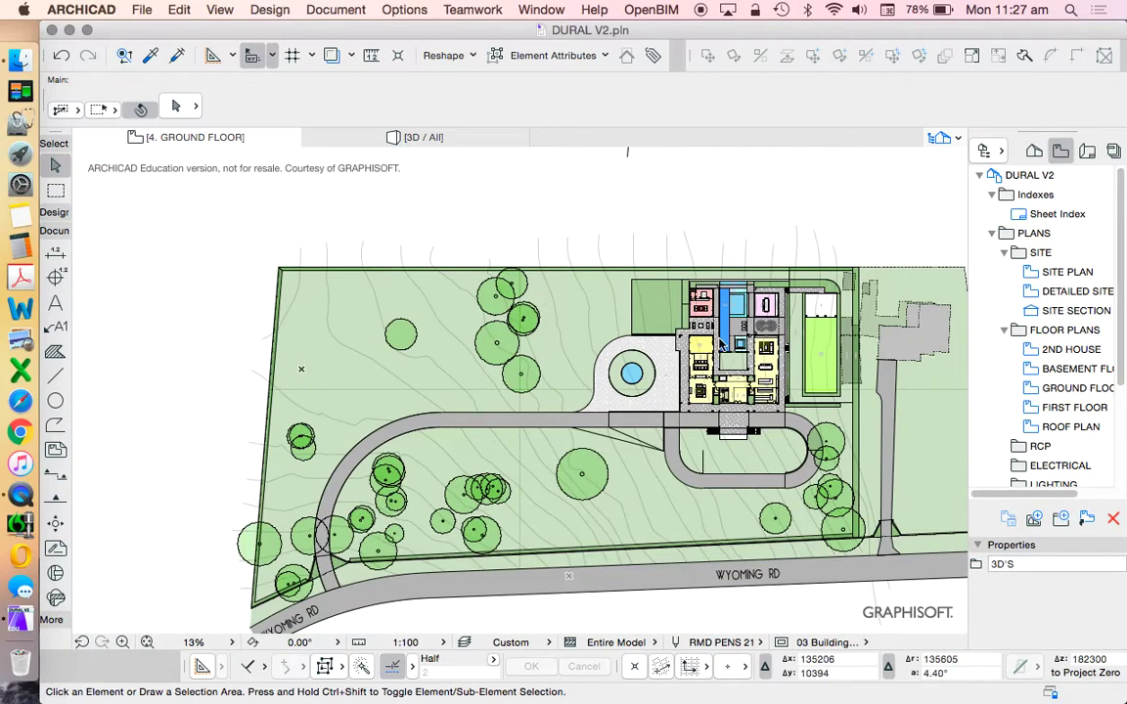
{"action": "scroll", "coordinate": [839, 365], "scroll_direction": "up", "scroll_amount": 10}
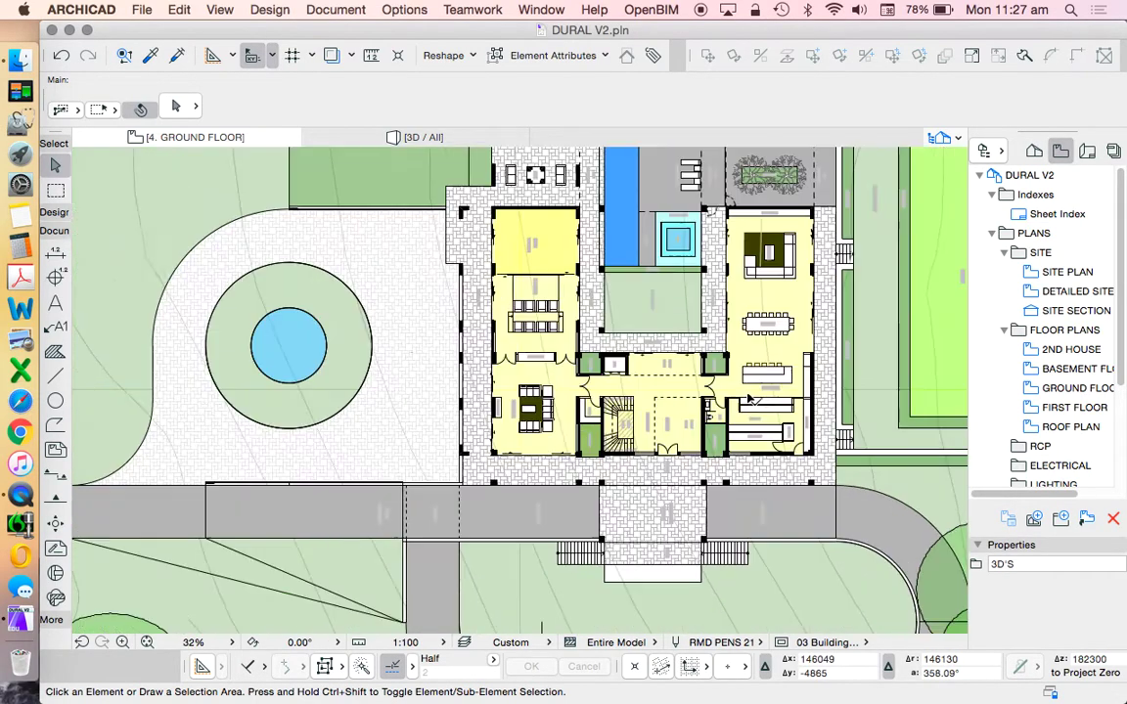
{"action": "scroll", "coordinate": [761, 420], "scroll_direction": "up", "scroll_amount": 5}
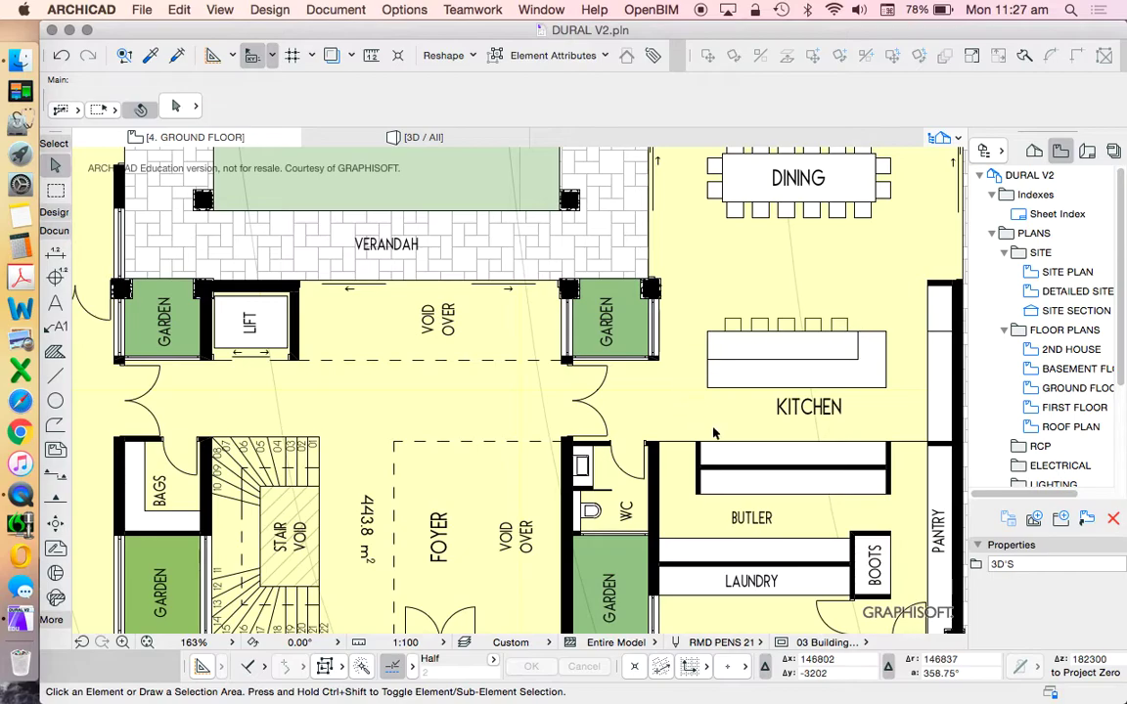
{"action": "scroll", "coordinate": [646, 357], "scroll_direction": "down", "scroll_amount": 5}
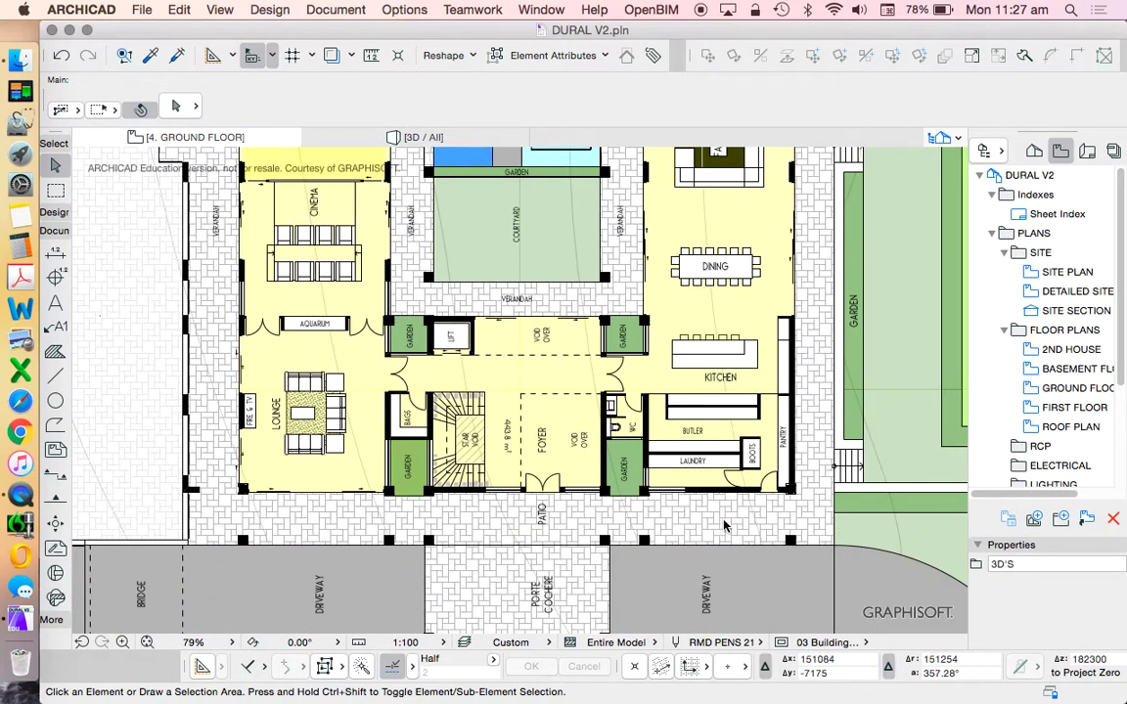
{"action": "scroll", "coordinate": [754, 516], "scroll_direction": "down", "scroll_amount": 4}
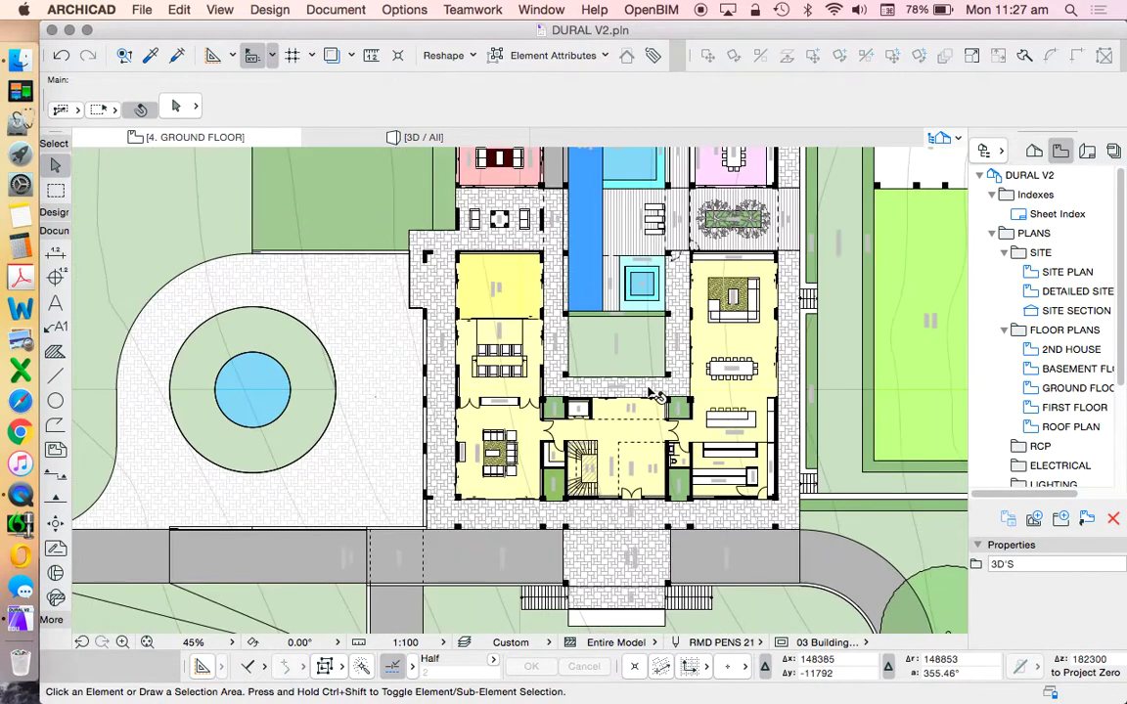
{"action": "right_click", "coordinate": [1062, 334]}
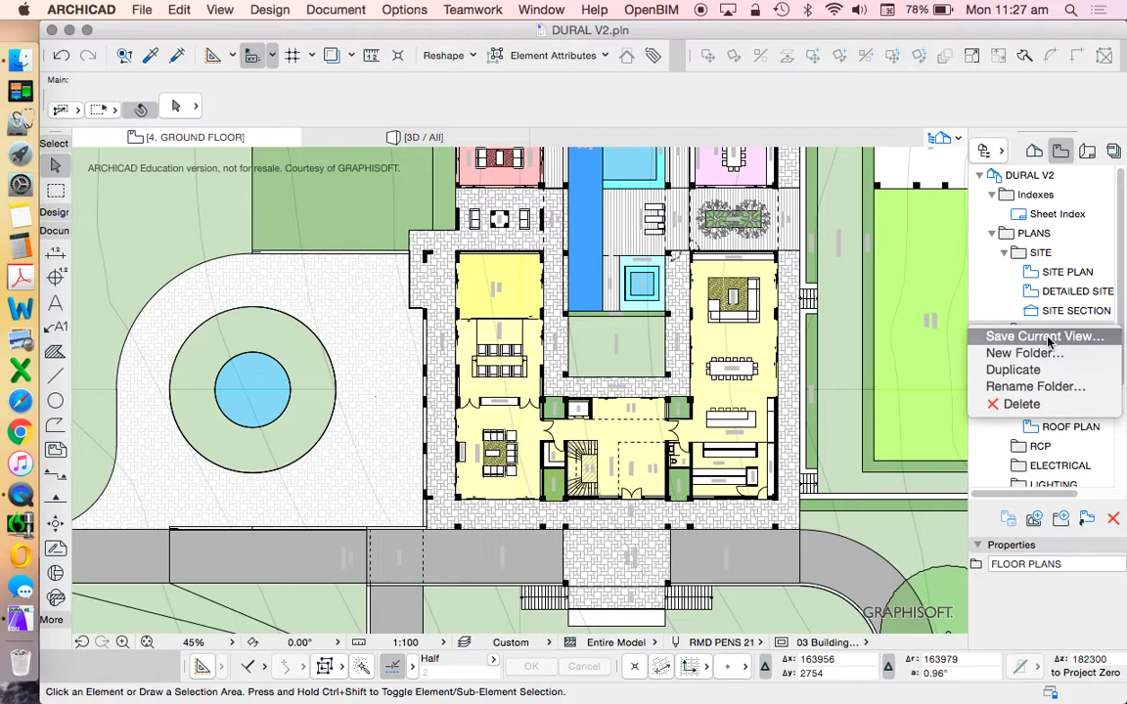
{"action": "left_click", "coordinate": [1044, 337]}
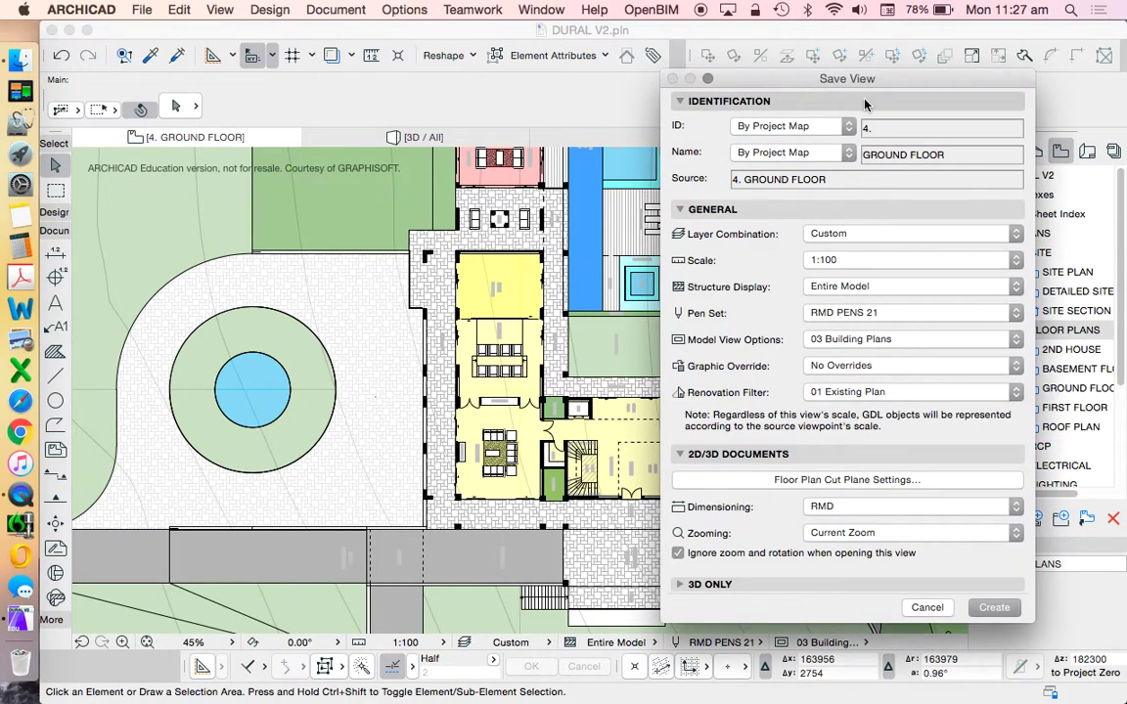
{"action": "left_click_drag", "start_coordinate": [867, 80], "coordinate": [660, 80]}
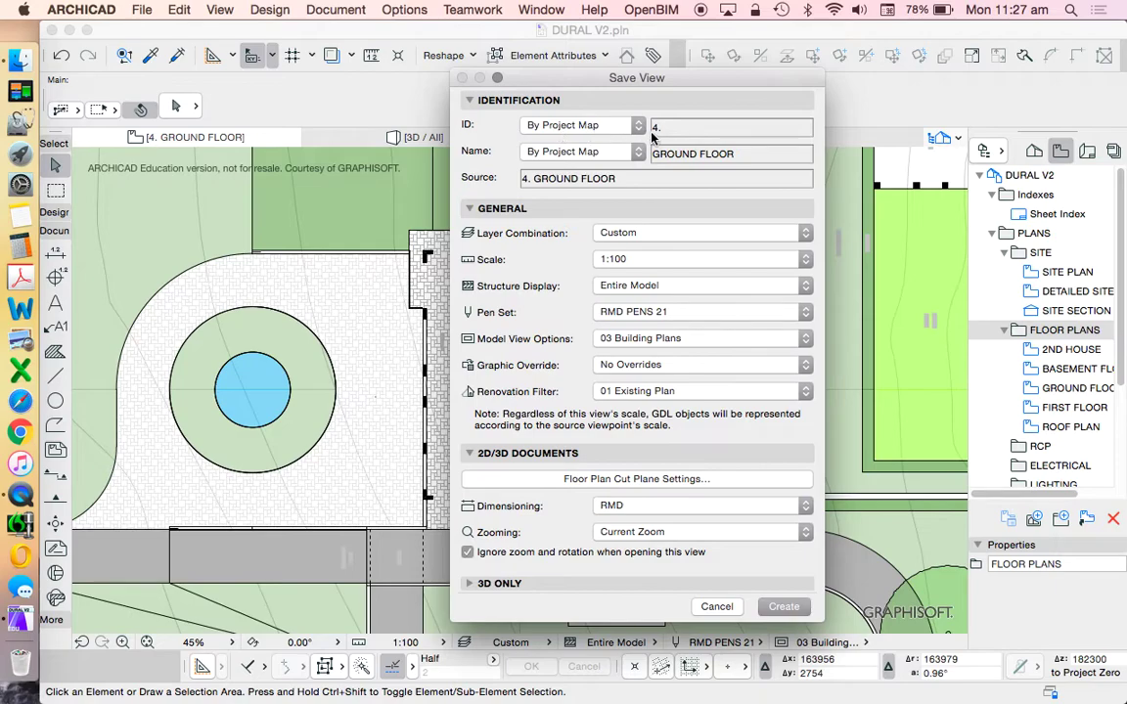
Set the view ID to None and give it the custom name 'GROUND FLOOR - PRESENTATION FLOOR PLAN'.
{"action": "left_click", "coordinate": [607, 128]}
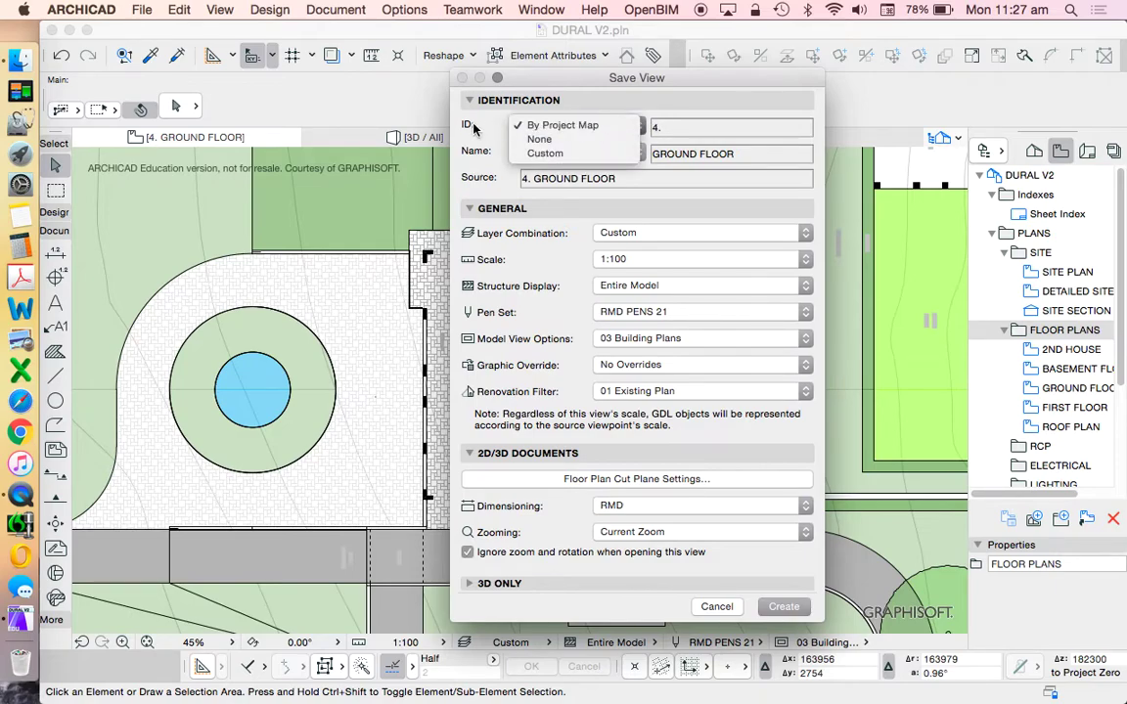
{"action": "left_click", "coordinate": [550, 140]}
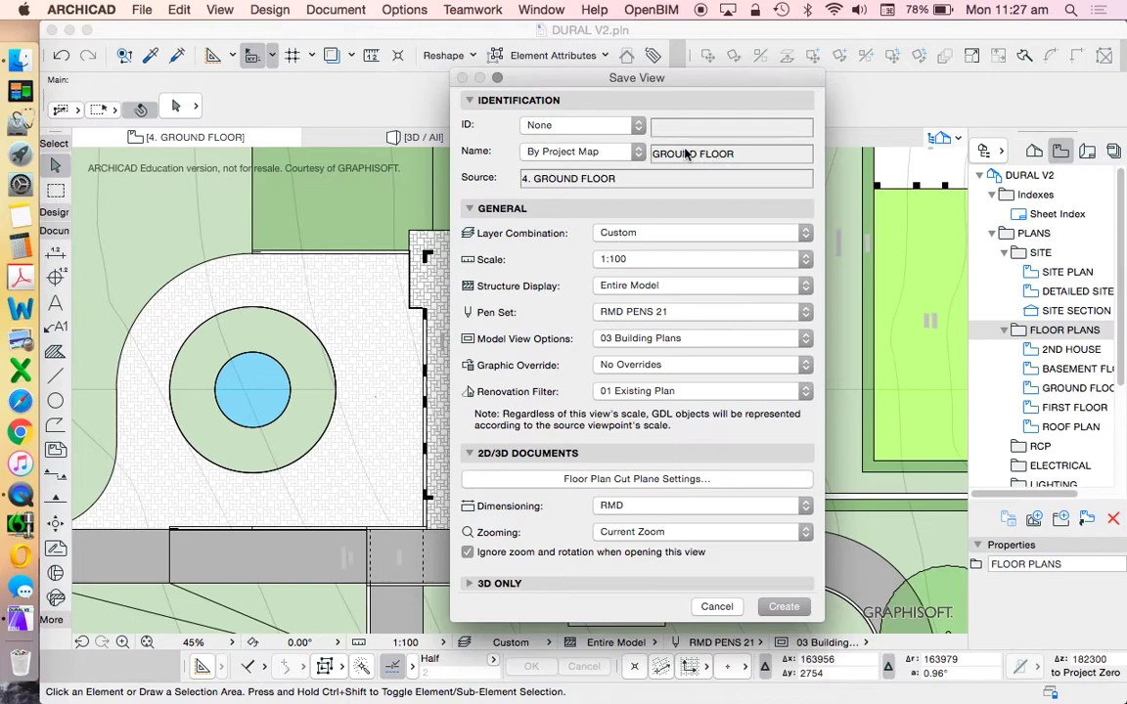
{"action": "left_click", "coordinate": [594, 154]}
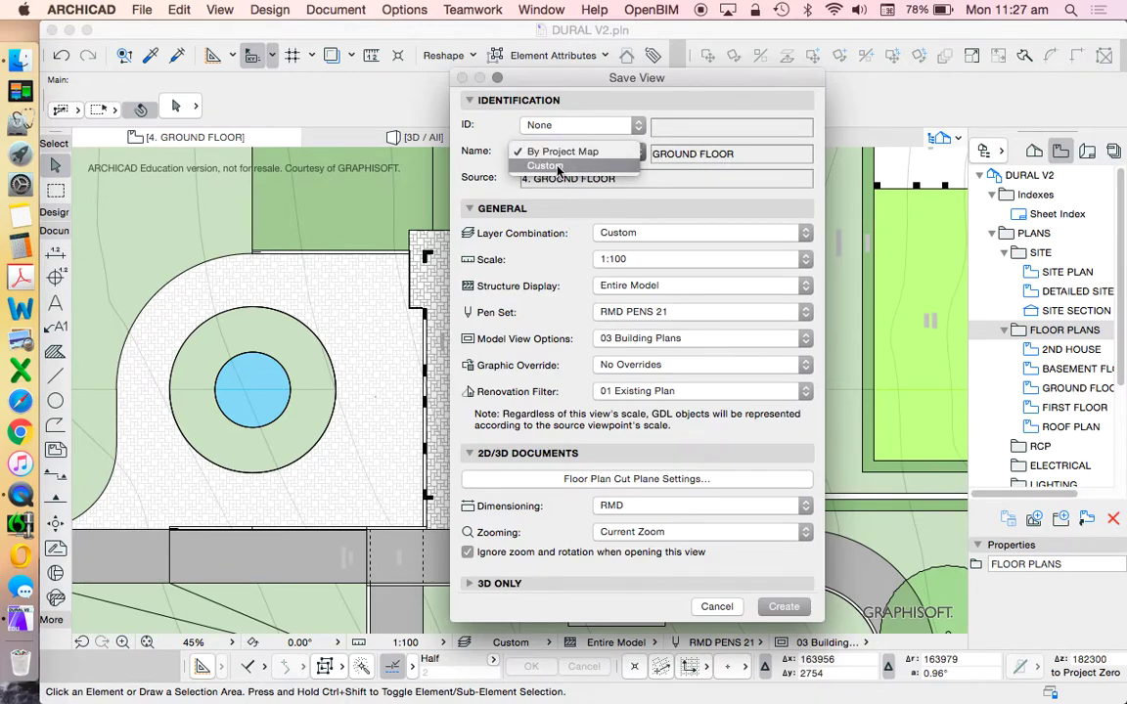
{"action": "left_click", "coordinate": [548, 164]}
{"action": "left_click", "coordinate": [760, 153]}
{"action": "left_click_drag", "start_coordinate": [767, 152], "coordinate": [636, 152]}
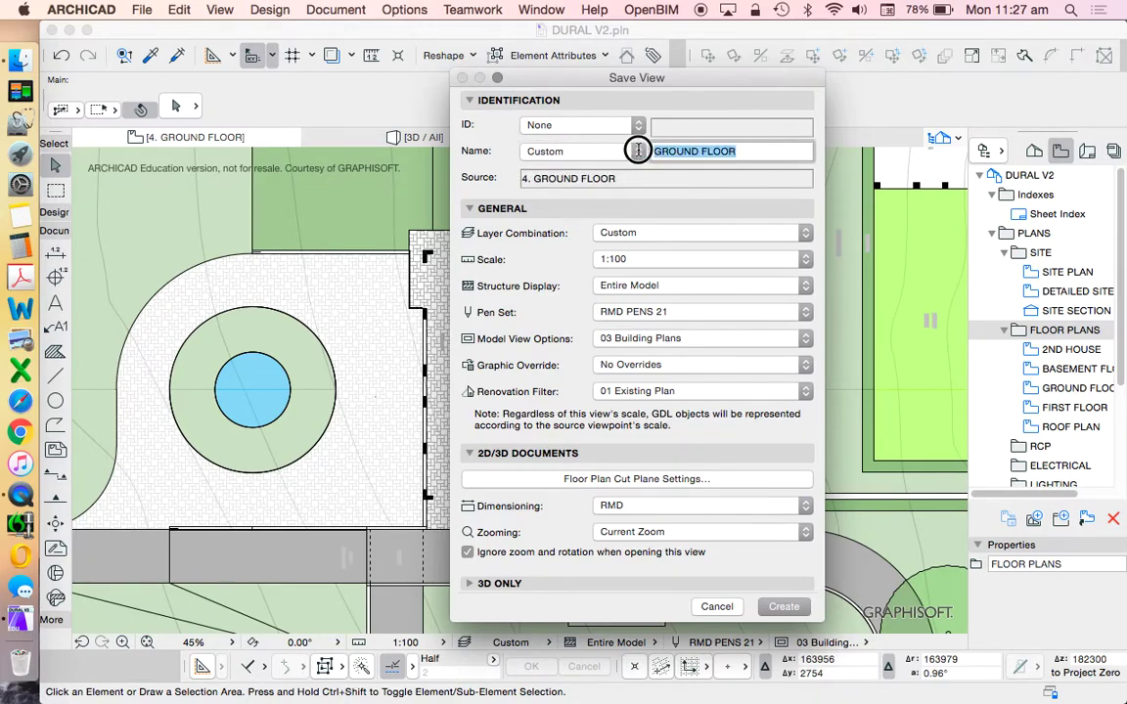
{"action": "left_click_drag", "start_coordinate": [709, 79], "coordinate": [705, 121]}
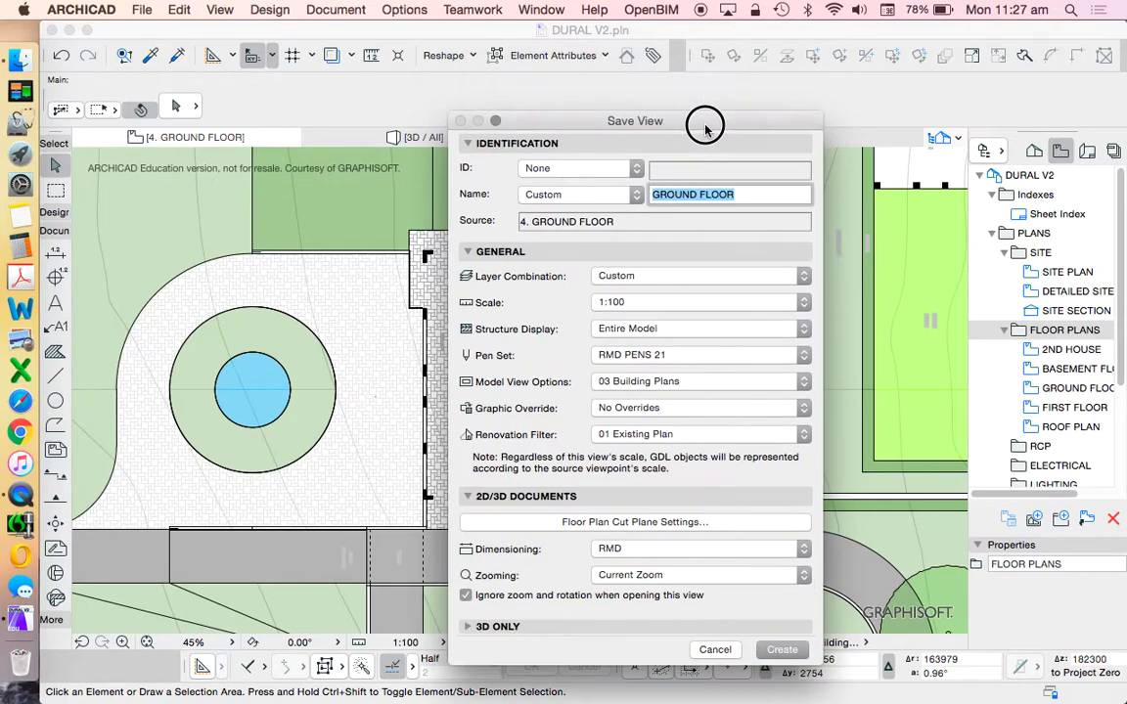
{"action": "left_click", "coordinate": [754, 193]}
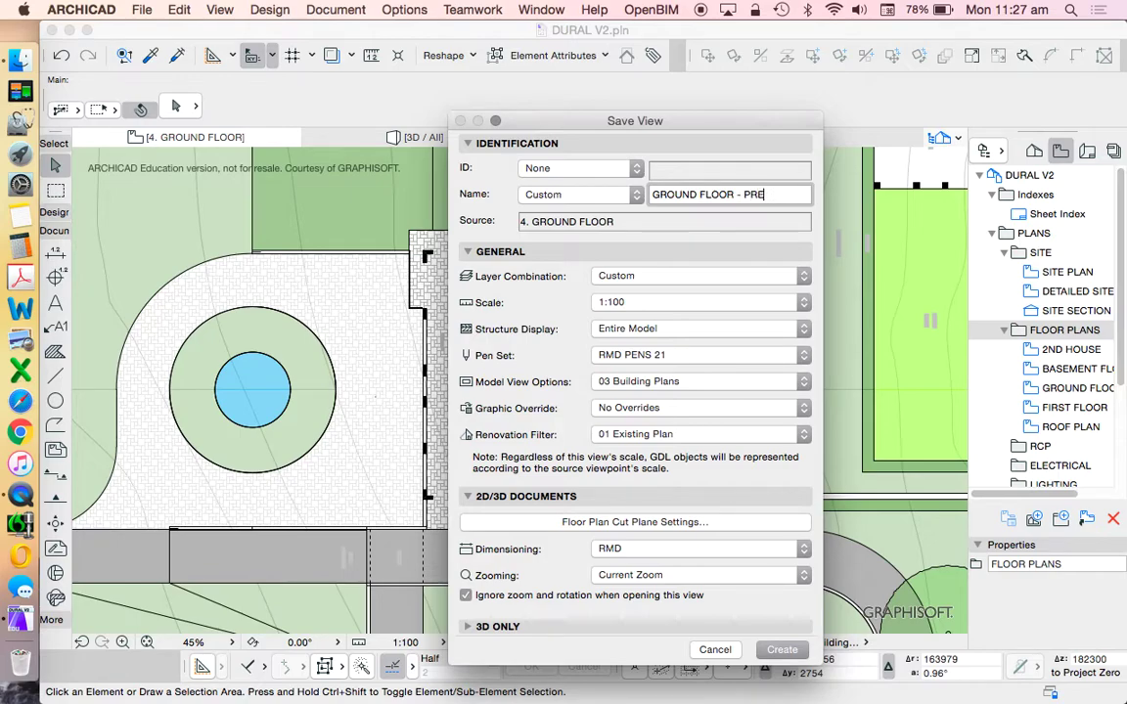
{"action": "type", "text": "- PRESENTATION FLO"}
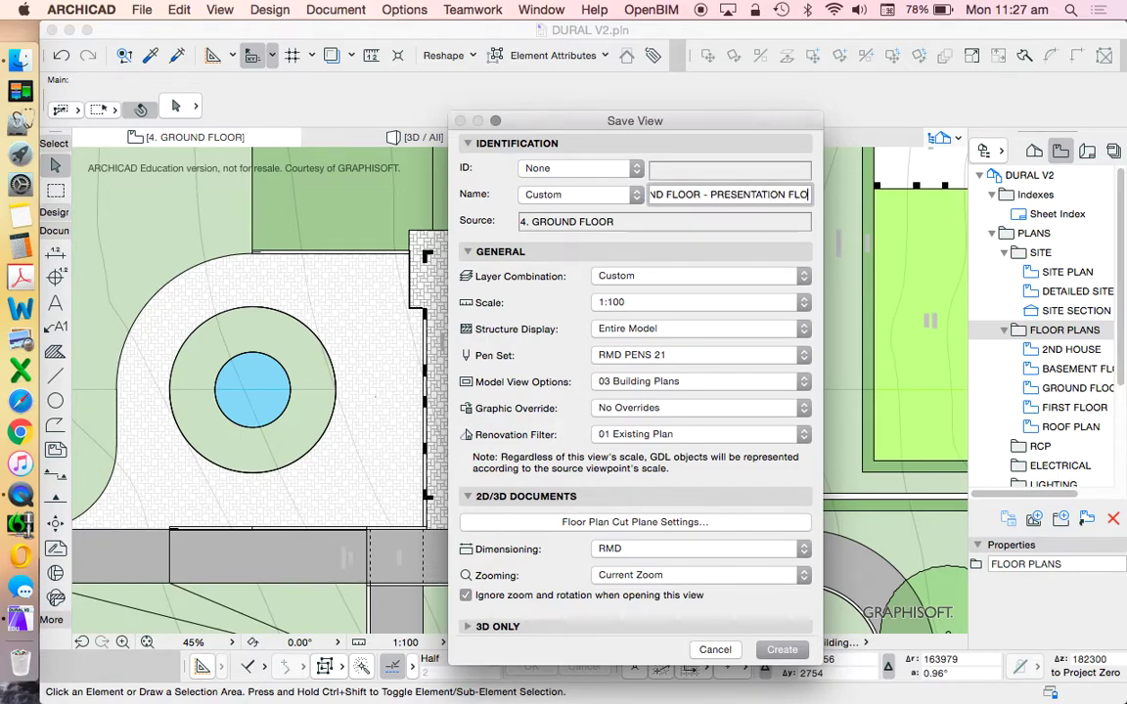
{"action": "type", "text": "OR PLAN"}
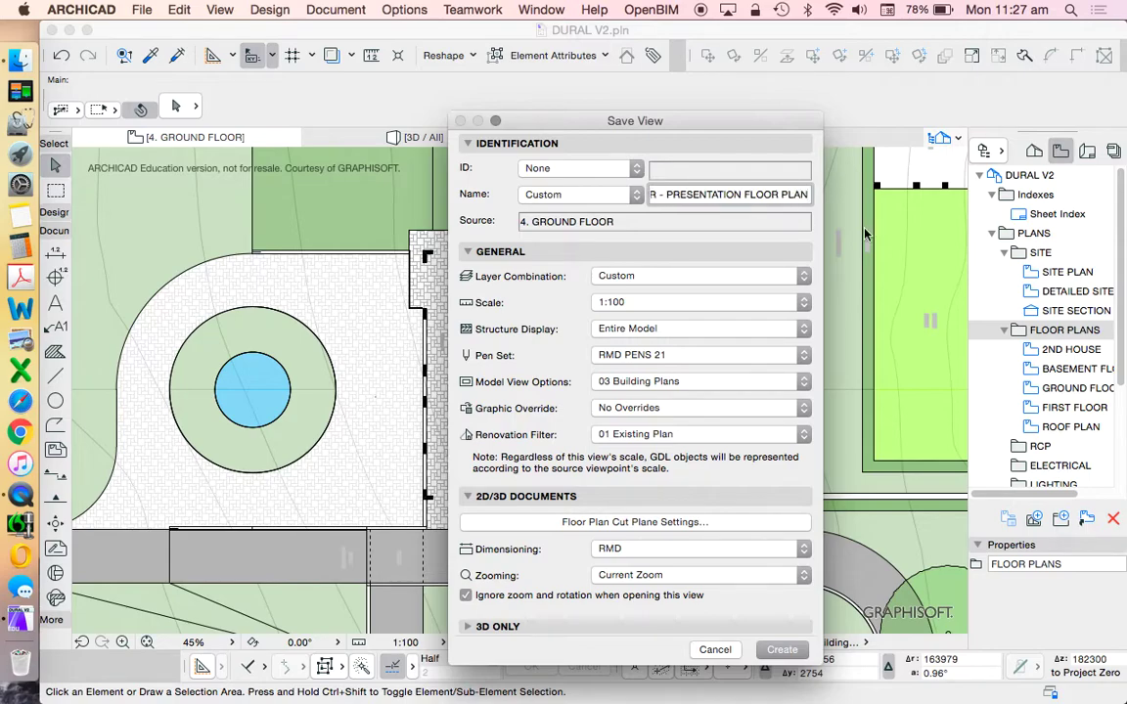
{"action": "left_click_drag", "start_coordinate": [586, 115], "coordinate": [566, 82]}
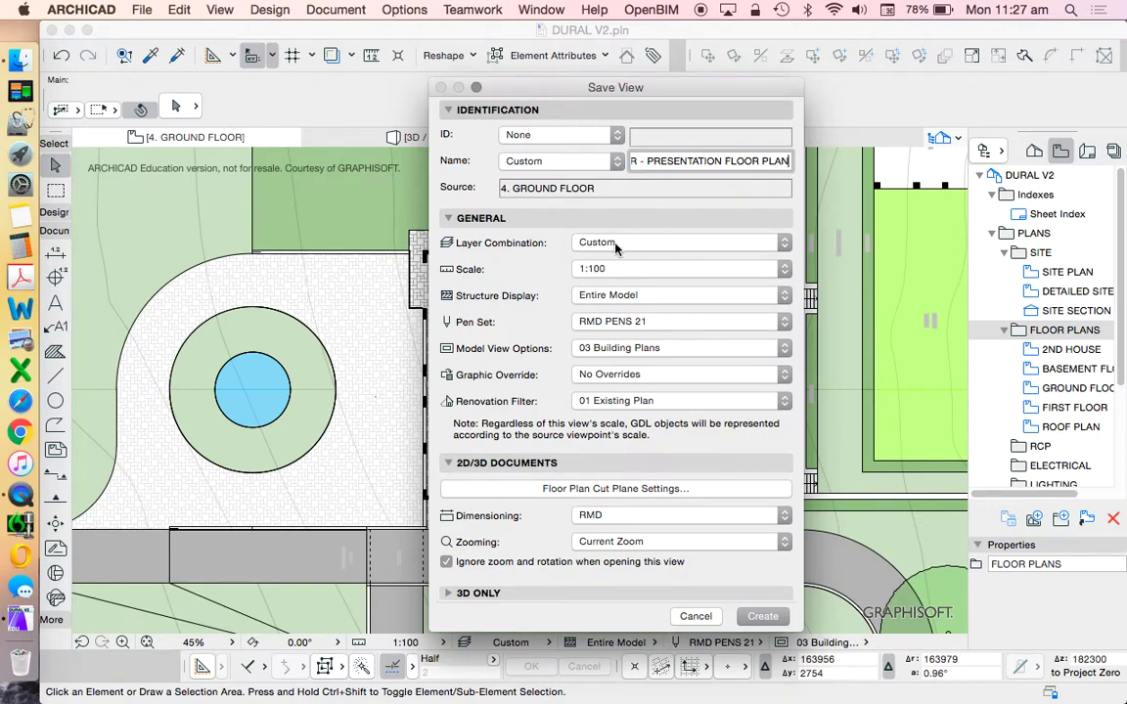
{"action": "left_click_drag", "start_coordinate": [566, 91], "coordinate": [608, 91]}
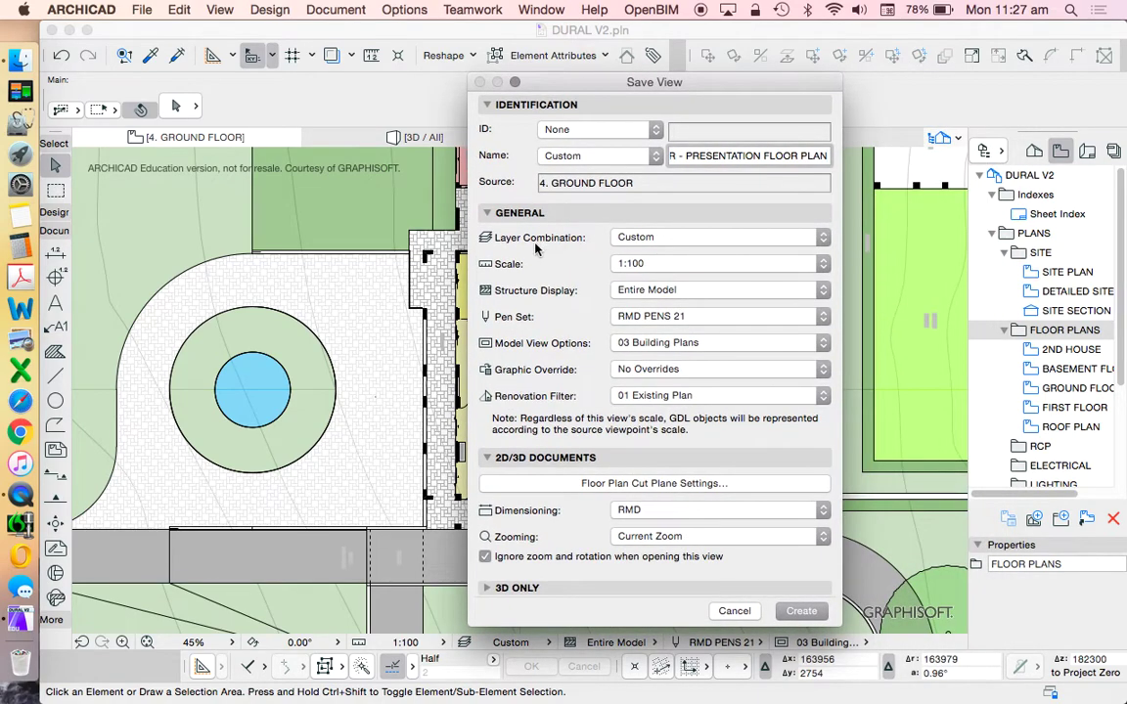
Choose RMD - PLAN - FLOOR - PRESENTATION as the layer combination instead of Custom.
{"action": "left_click", "coordinate": [662, 238]}
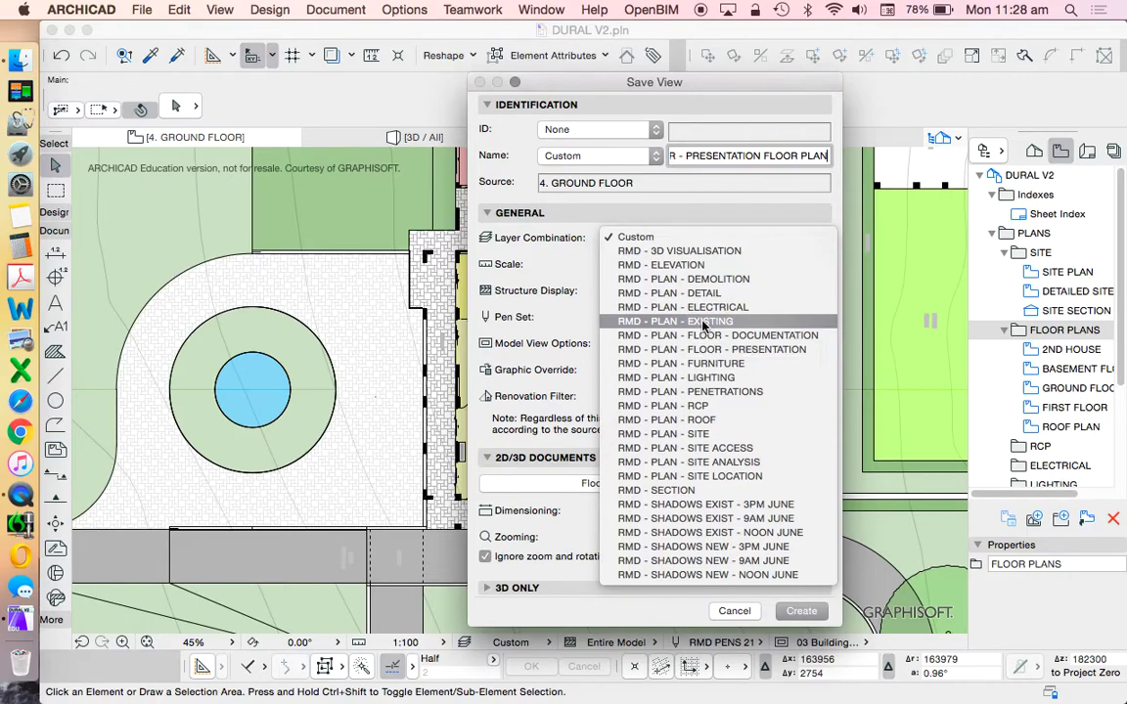
{"action": "left_click", "coordinate": [647, 80]}
{"action": "left_click_drag", "start_coordinate": [704, 75], "coordinate": [830, 79]}
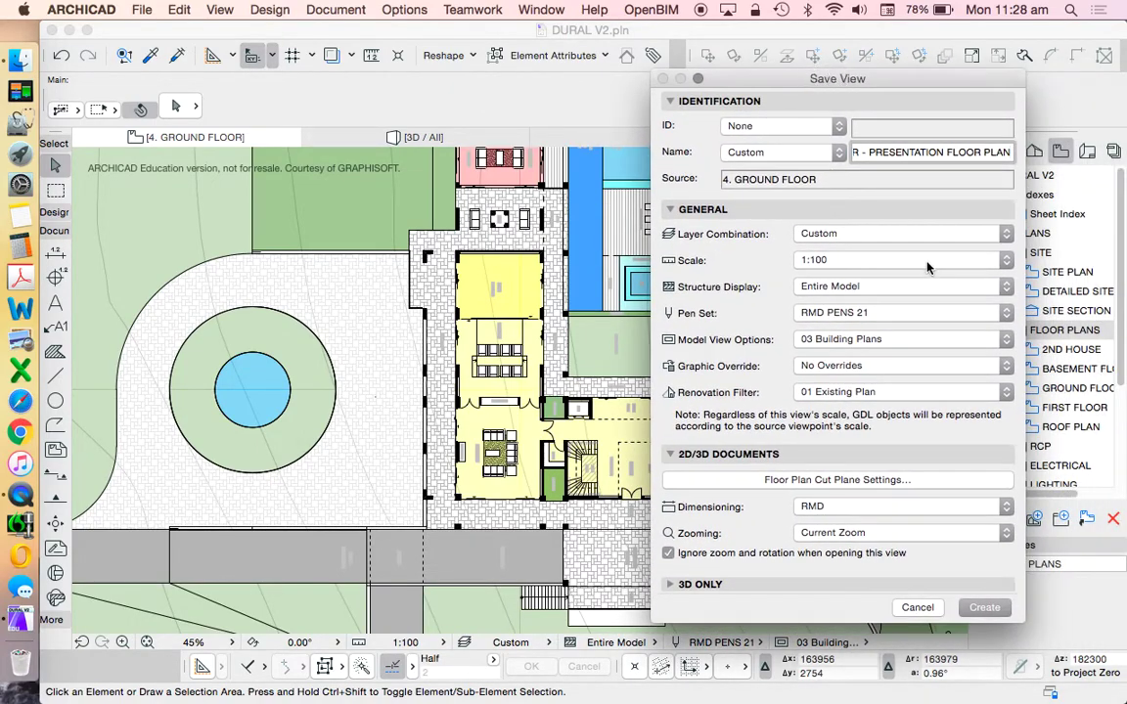
{"action": "left_click", "coordinate": [854, 235]}
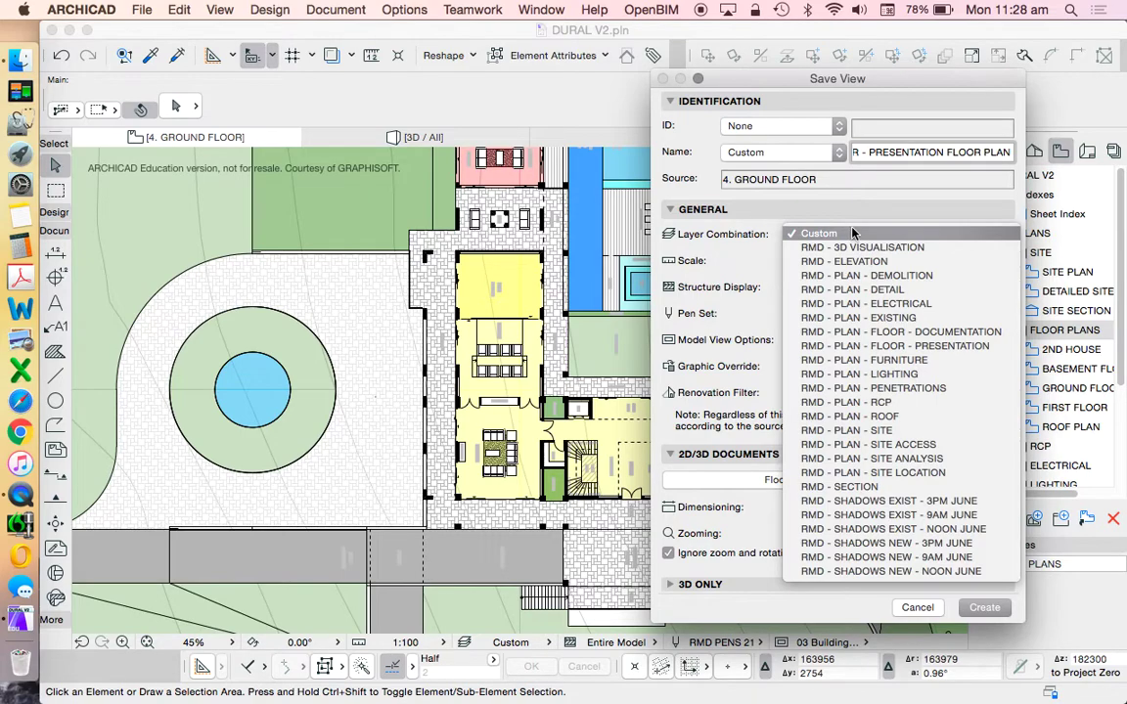
{"action": "left_click_drag", "start_coordinate": [873, 80], "coordinate": [774, 76]}
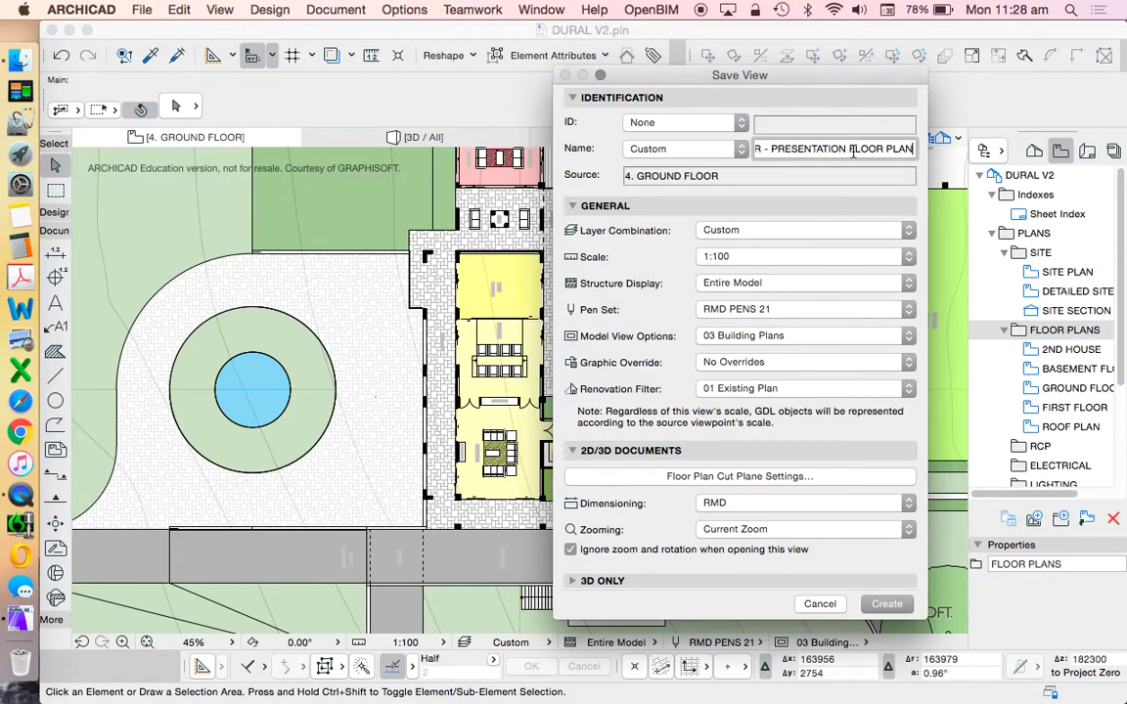
{"action": "left_click", "coordinate": [792, 232]}
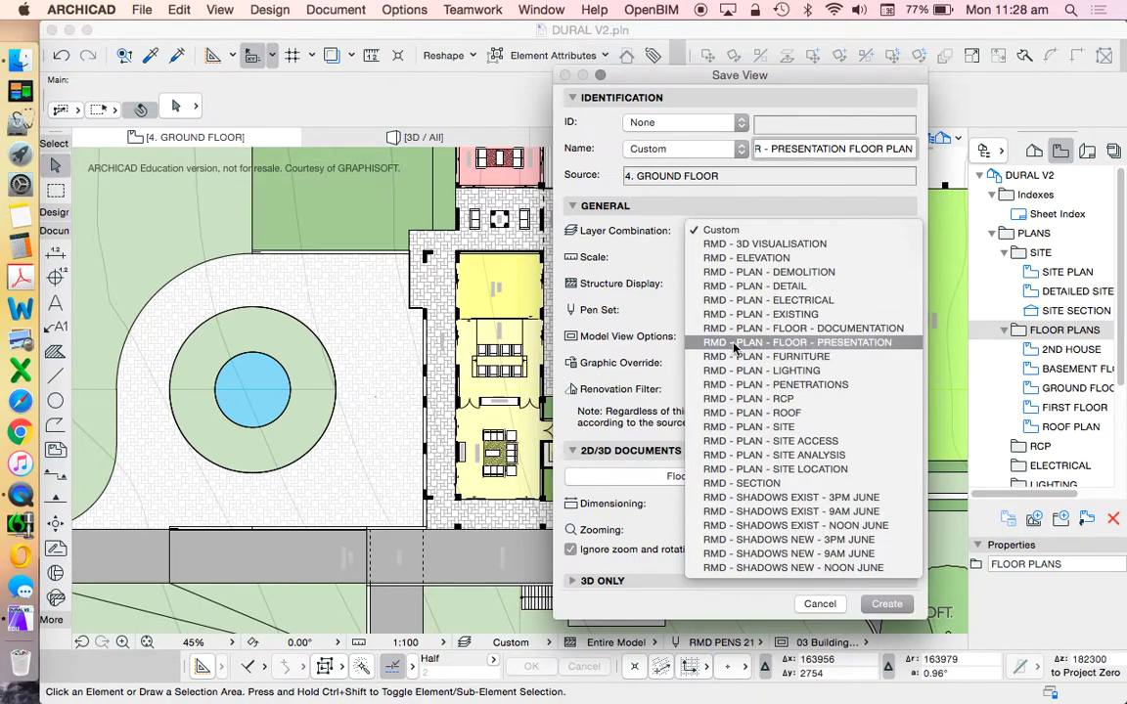
{"action": "left_click", "coordinate": [867, 342]}
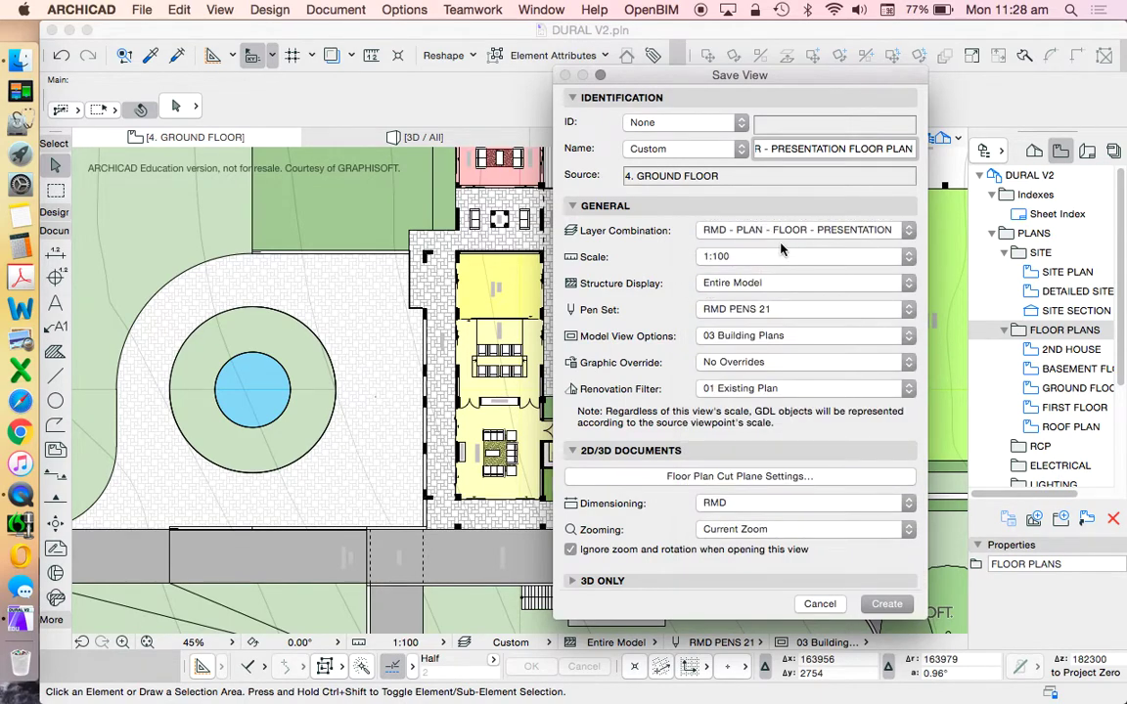
{"action": "left_click_drag", "start_coordinate": [722, 76], "coordinate": [886, 74]}
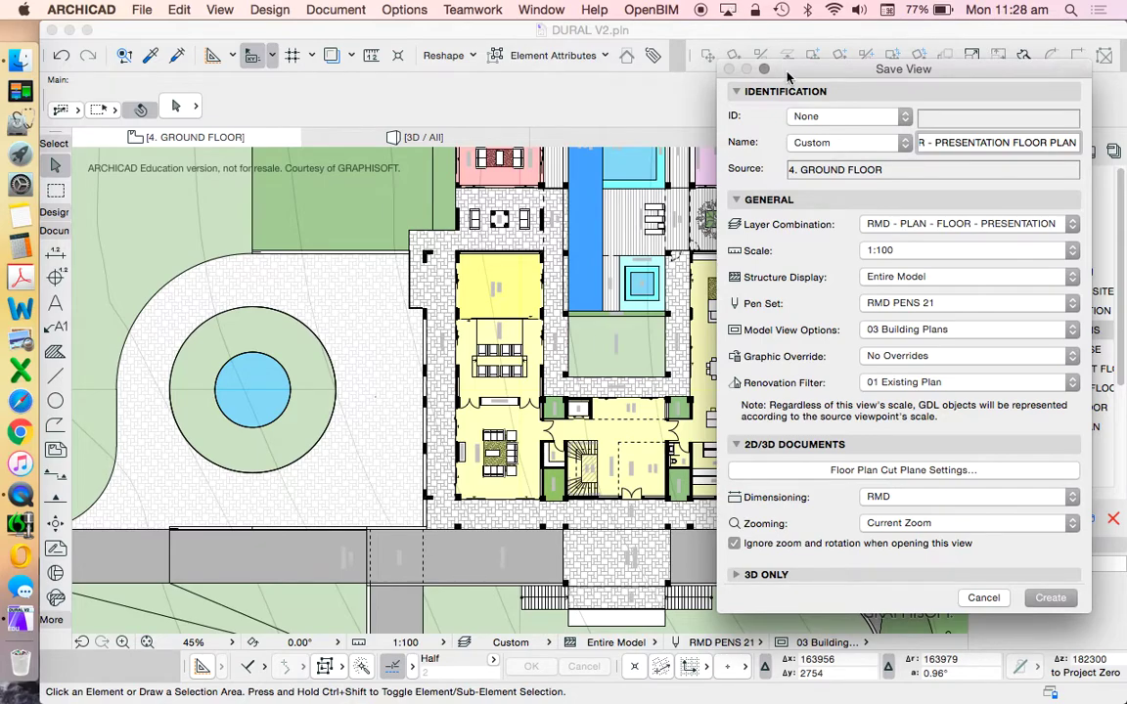
{"action": "left_click_drag", "start_coordinate": [814, 69], "coordinate": [740, 72]}
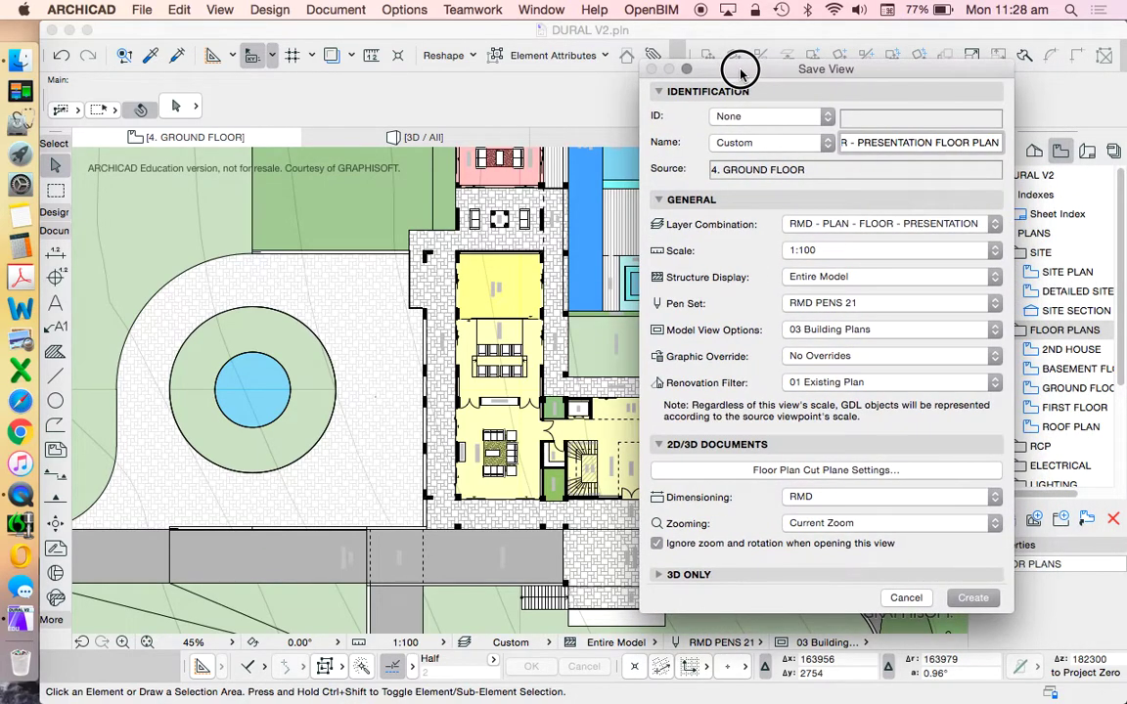
{"action": "left_click", "coordinate": [837, 251]}
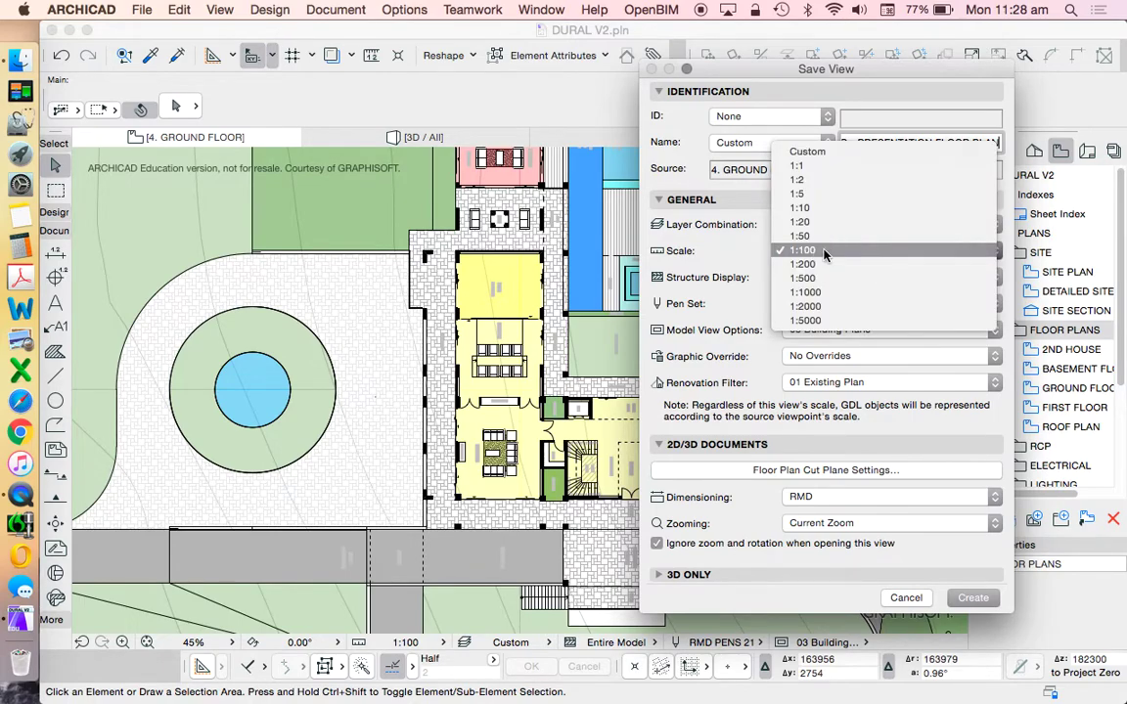
{"action": "left_click", "coordinate": [816, 252]}
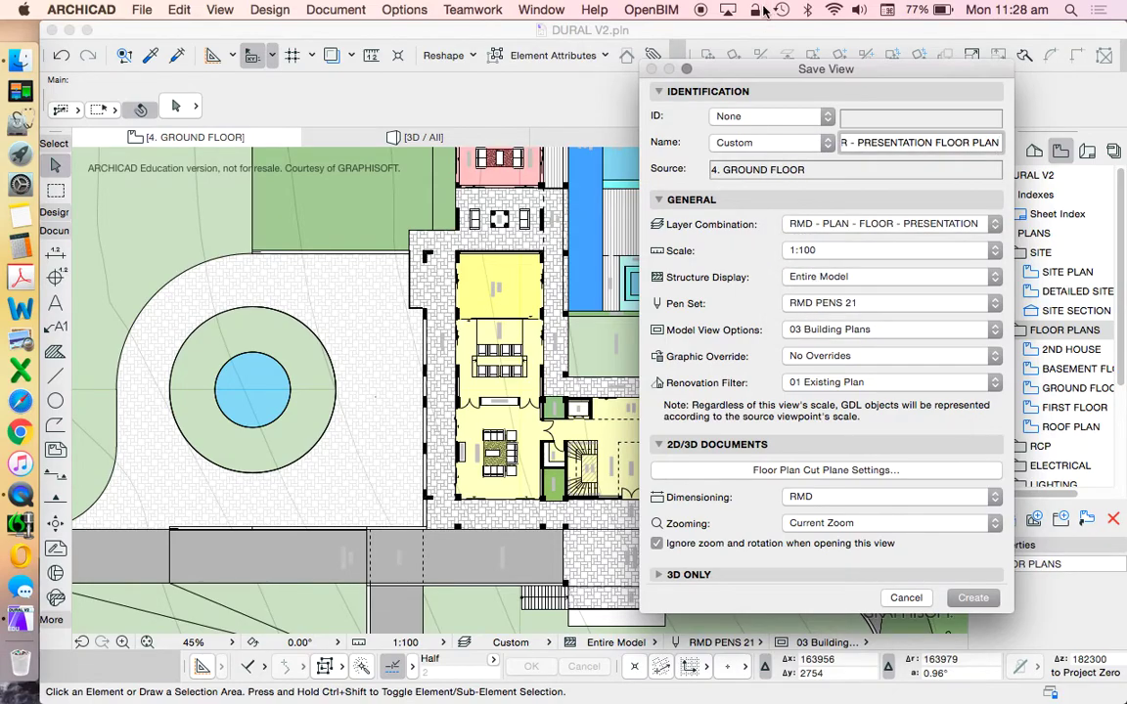
{"action": "mouse_move", "coordinate": [762, 68]}
{"action": "left_mouse_down"}
{"action": "mouse_move", "coordinate": [1110, 47]}
{"action": "mouse_move", "coordinate": [754, 50]}
{"action": "mouse_move", "coordinate": [790, 77]}
{"action": "mouse_move", "coordinate": [767, 77]}
{"action": "left_mouse_up"}
Confirm Entire Model structure display, the RMD PENS 21 pen set and 03 Building Plans model view options.
{"action": "left_click", "coordinate": [880, 291]}
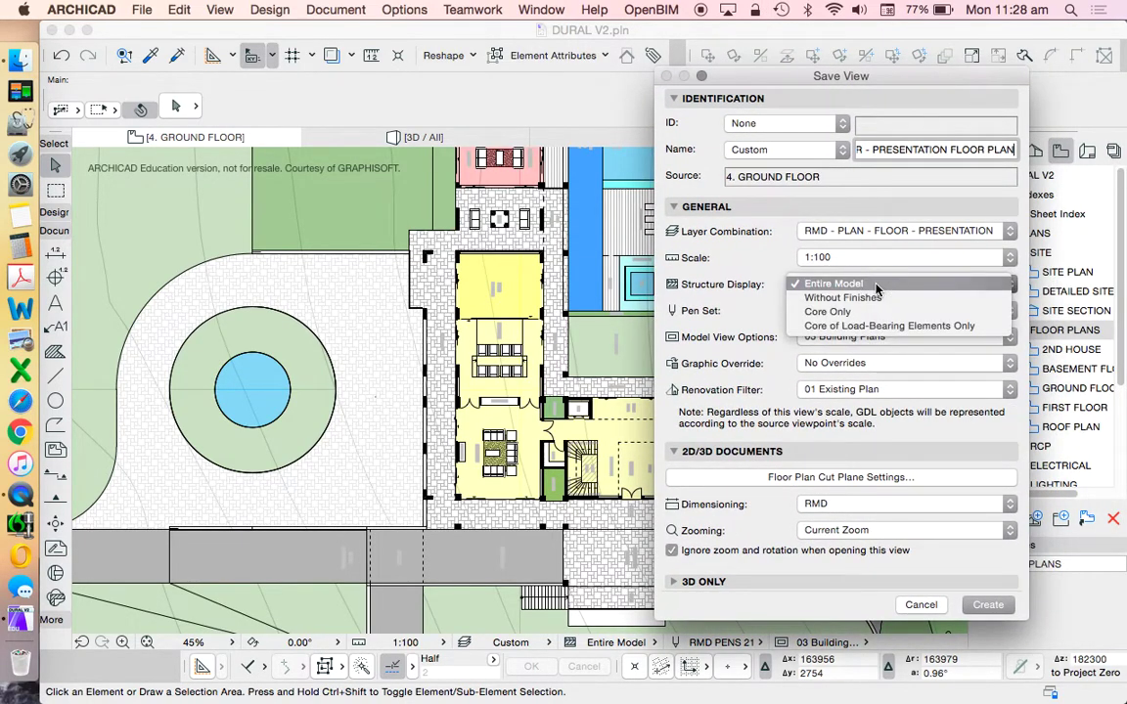
{"action": "left_click", "coordinate": [769, 273]}
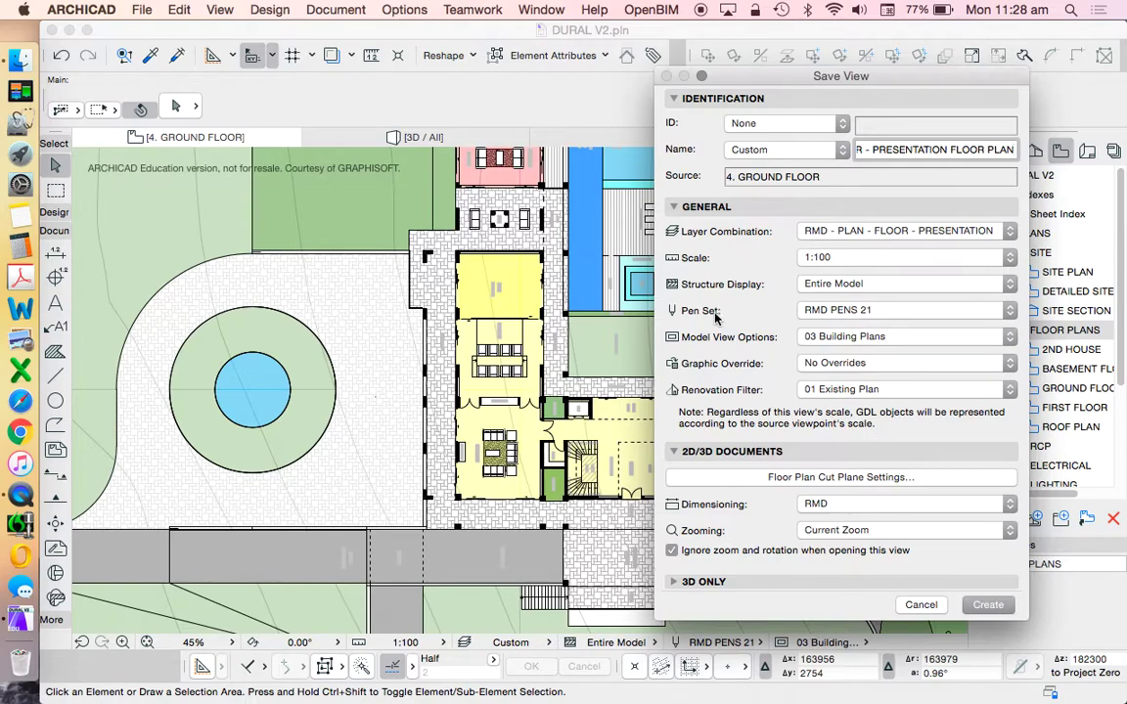
{"action": "left_click", "coordinate": [847, 313]}
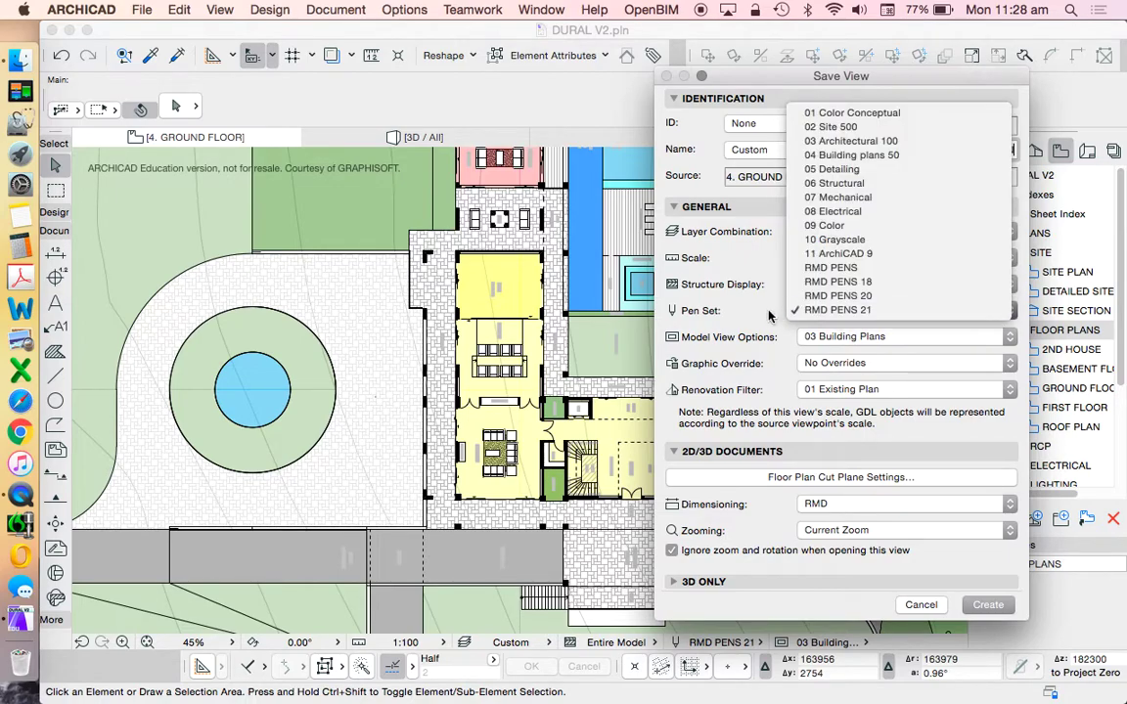
{"action": "left_click", "coordinate": [751, 315]}
{"action": "left_click", "coordinate": [822, 343]}
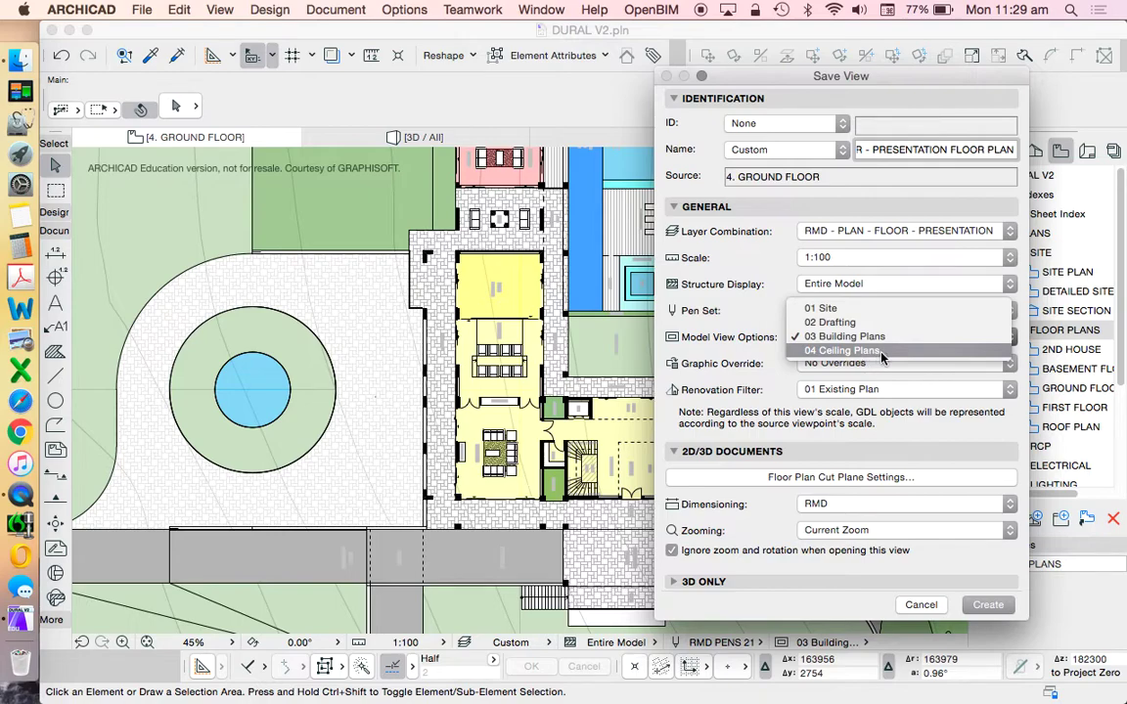
{"action": "left_click", "coordinate": [761, 319]}
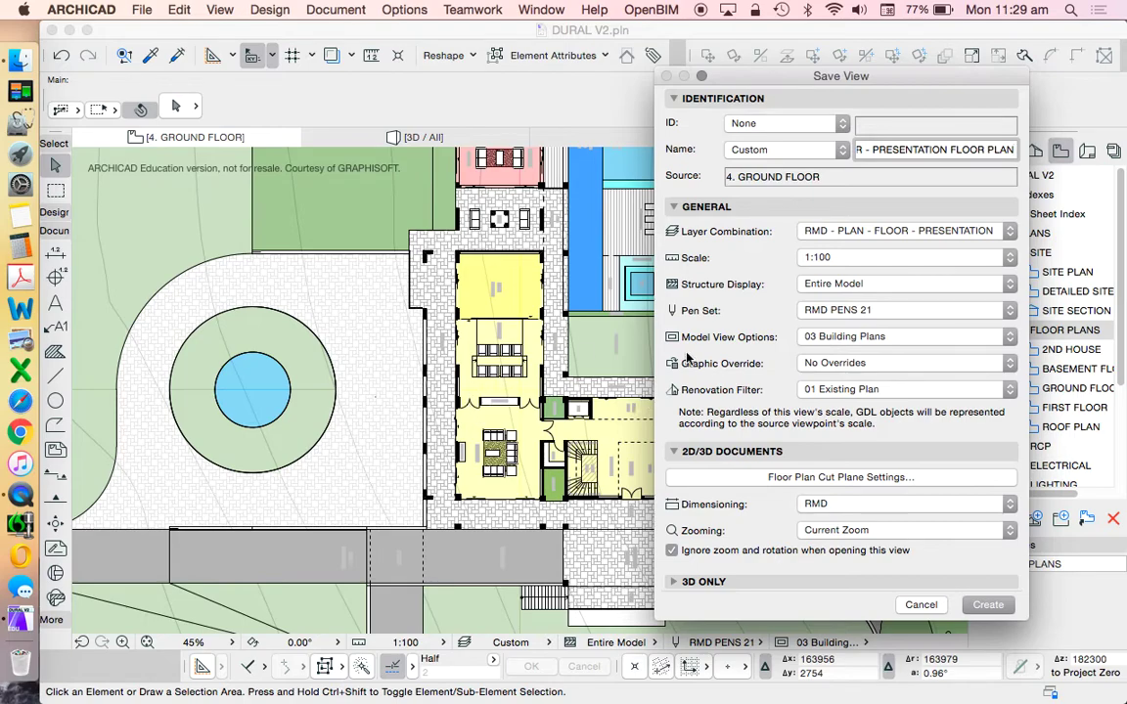
{"action": "left_click", "coordinate": [817, 342]}
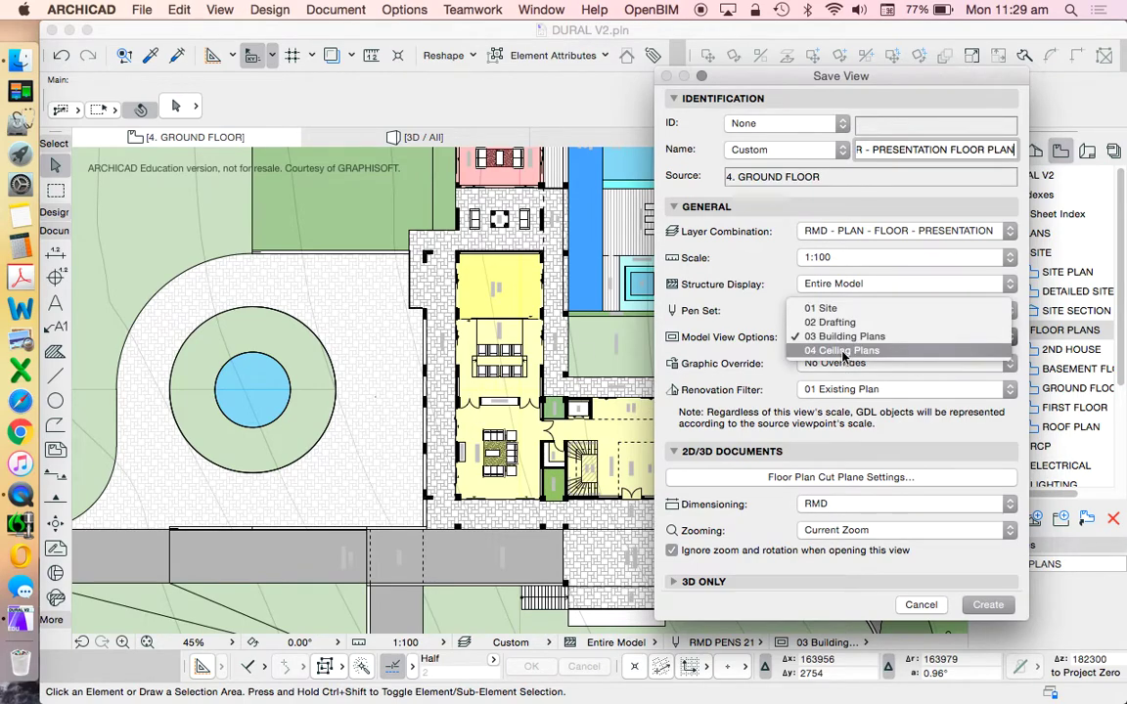
{"action": "left_click", "coordinate": [845, 363]}
Keep No Overrides, the 01 Existing Plan renovation filter and RMD dimensioning.
{"action": "left_click", "coordinate": [841, 364]}
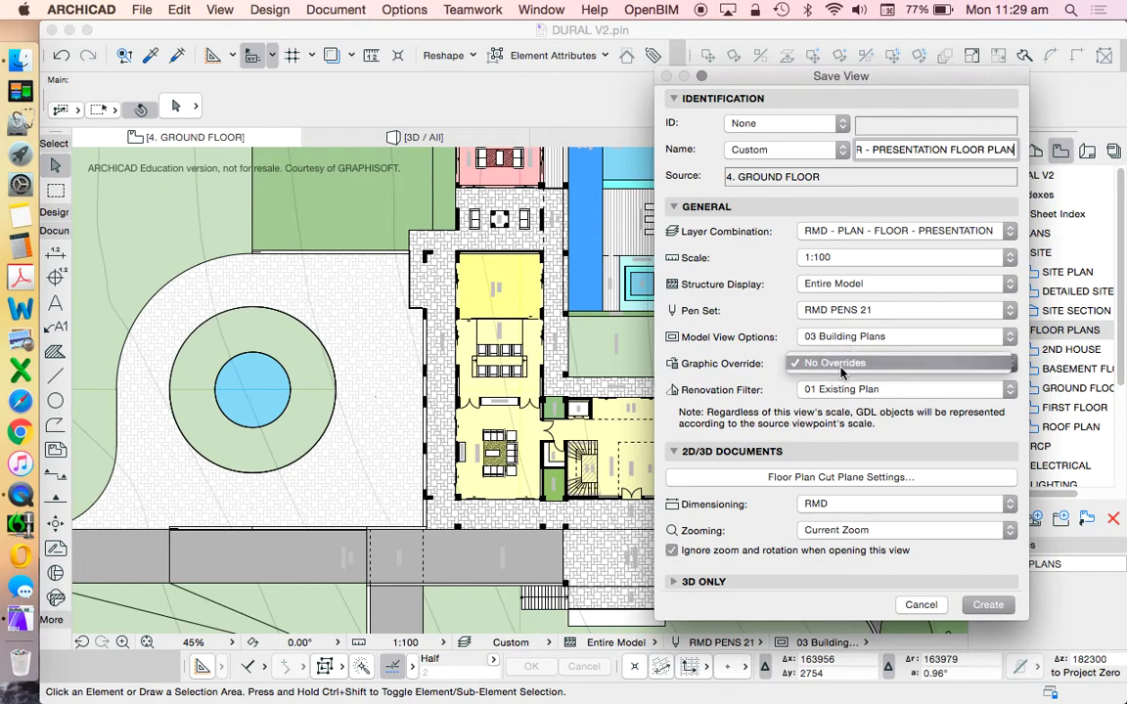
{"action": "left_click", "coordinate": [698, 289]}
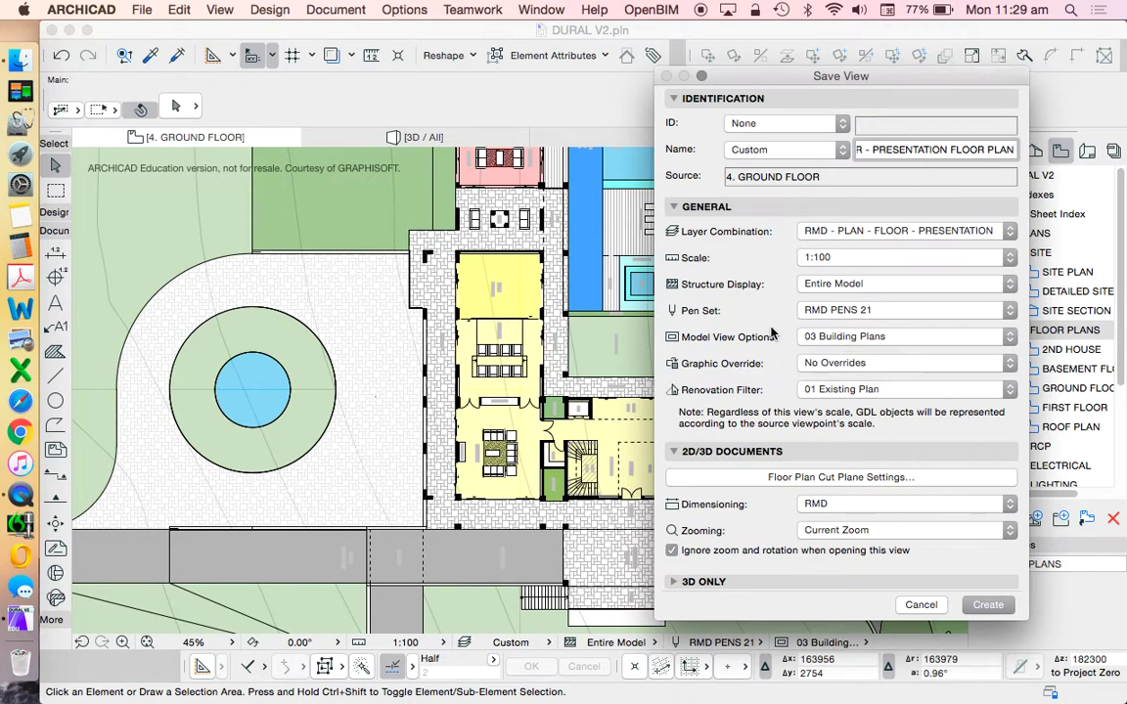
{"action": "left_click", "coordinate": [871, 390]}
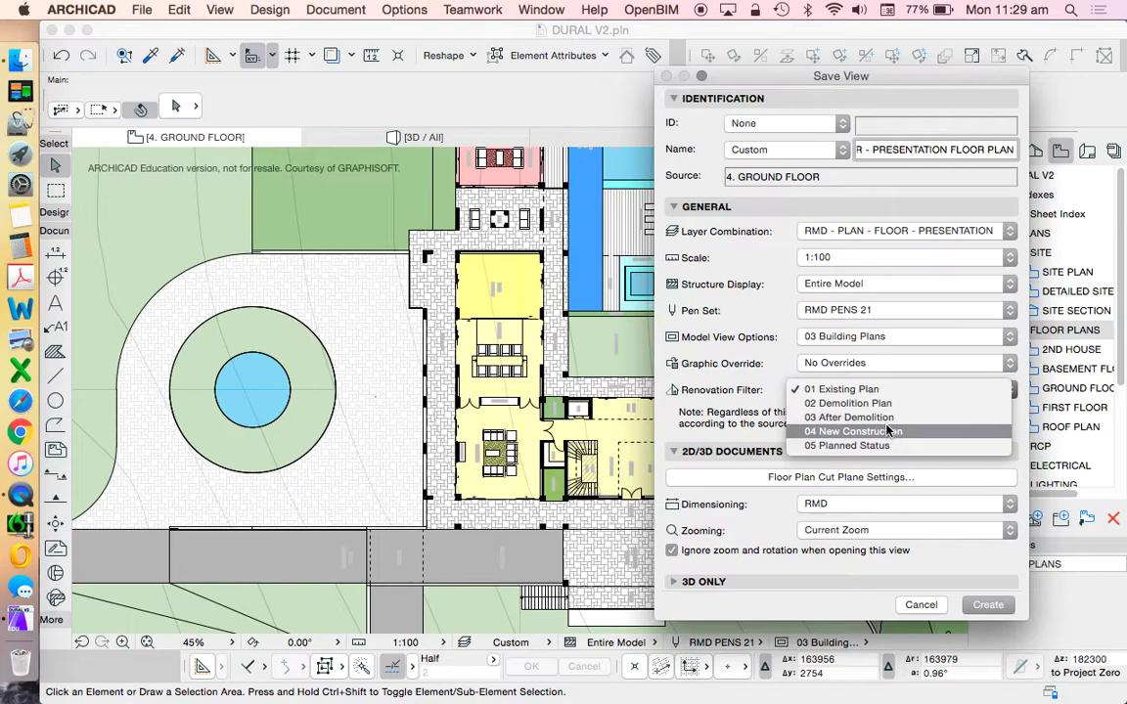
{"action": "left_click", "coordinate": [770, 306]}
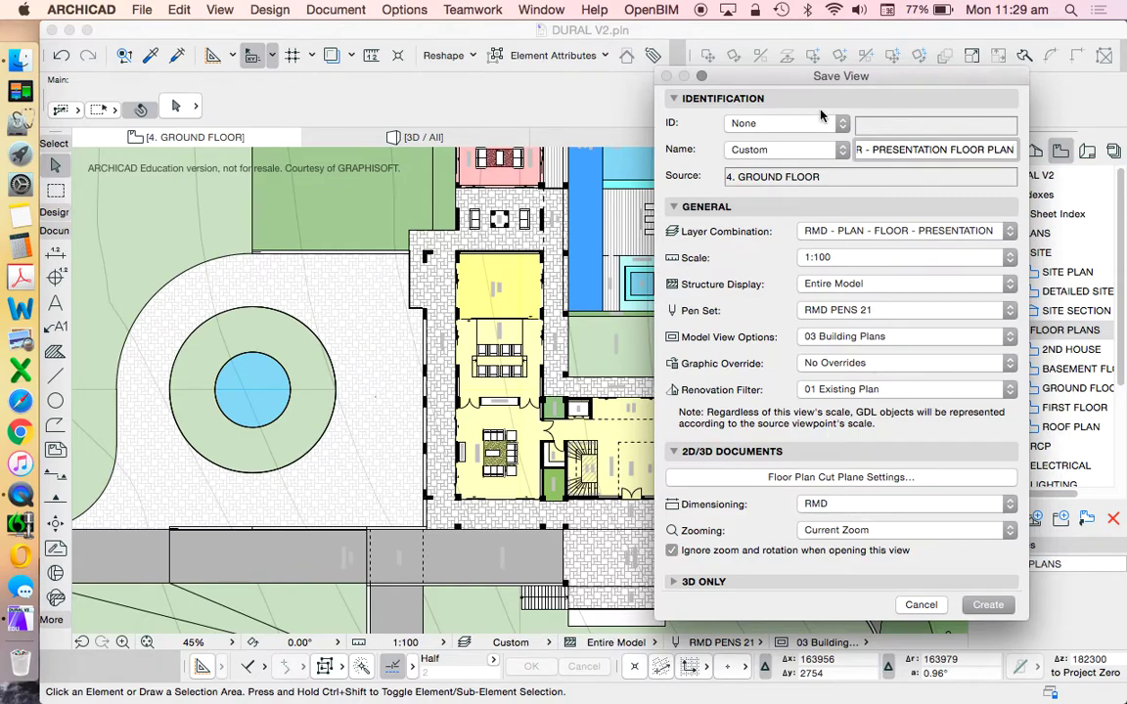
{"action": "left_click_drag", "start_coordinate": [823, 85], "coordinate": [829, 67]}
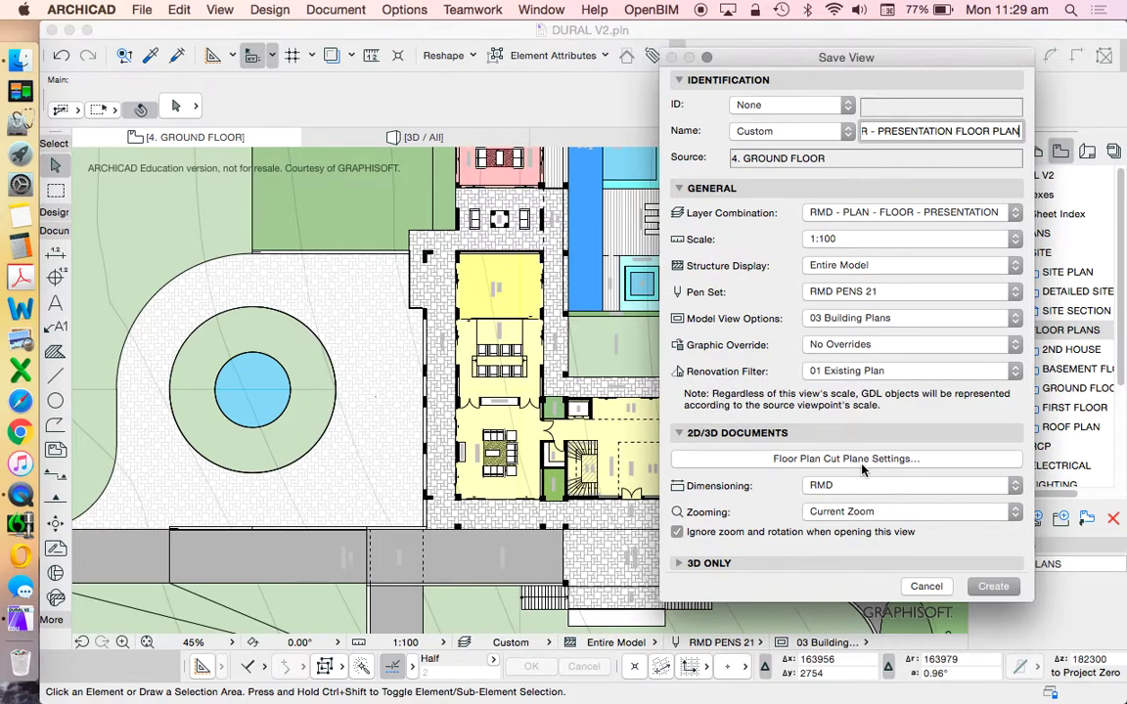
{"action": "left_click", "coordinate": [885, 489]}
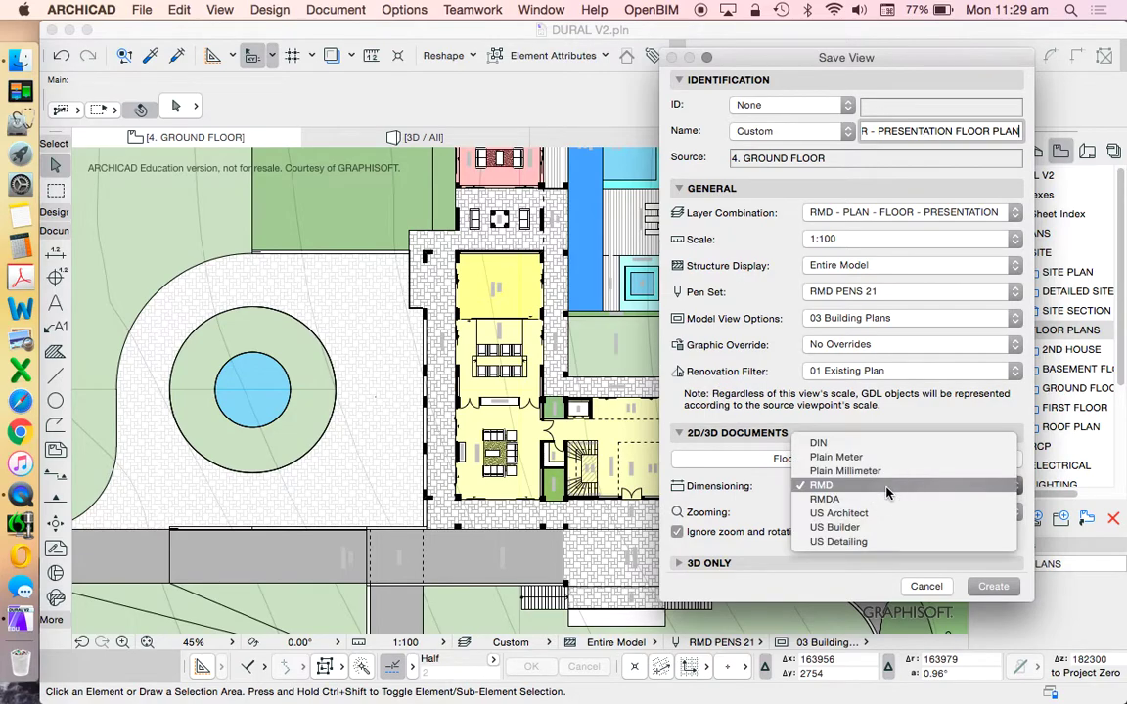
{"action": "left_click", "coordinate": [832, 487]}
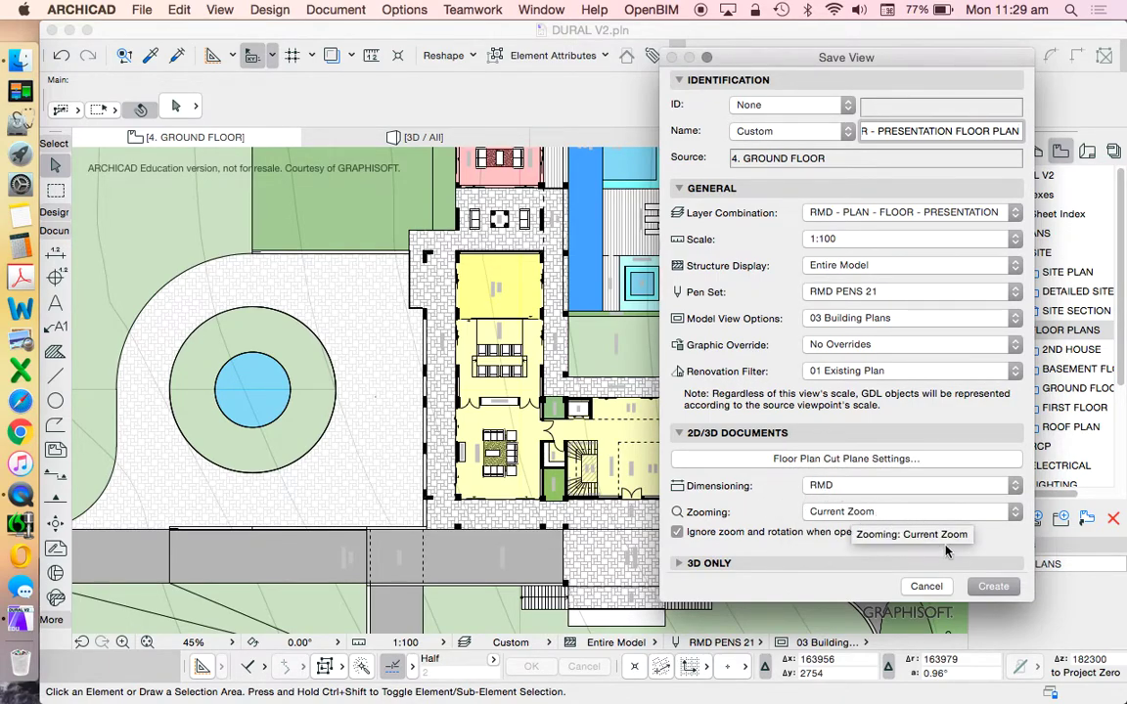
Create the GROUND FLOOR - PRESENTATION FLOOR PLAN view and zoom to frame the coloured building.
{"action": "left_click", "coordinate": [993, 587]}
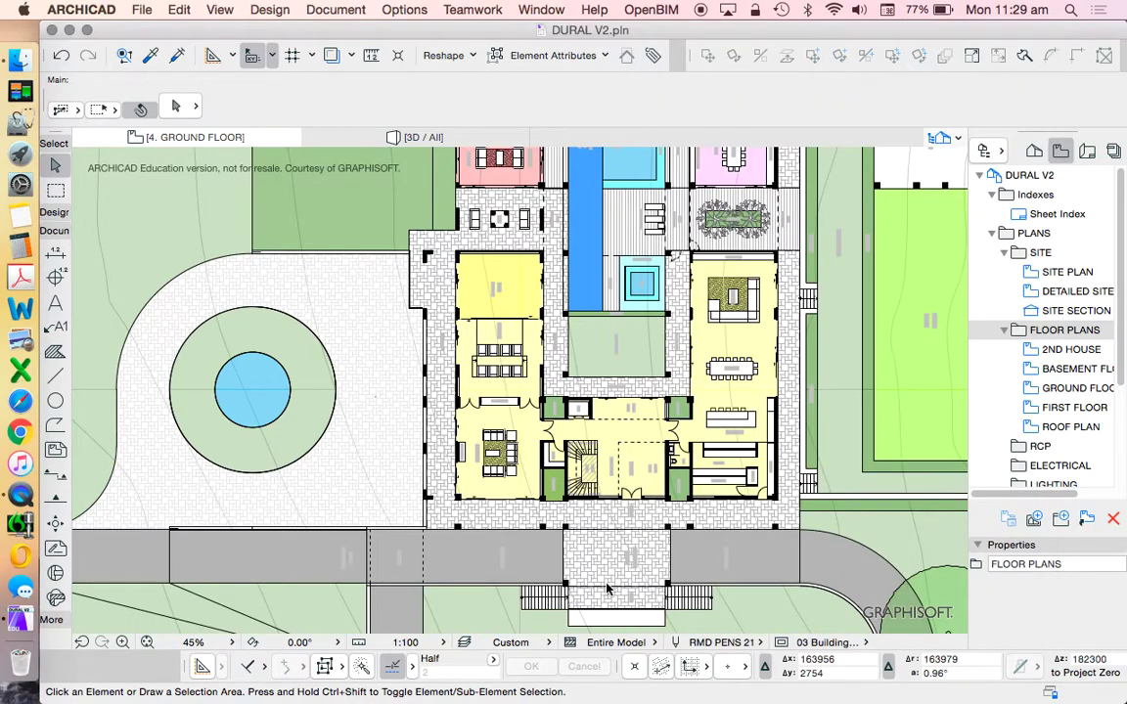
{"action": "scroll", "coordinate": [626, 421], "scroll_direction": "down", "scroll_amount": 5}
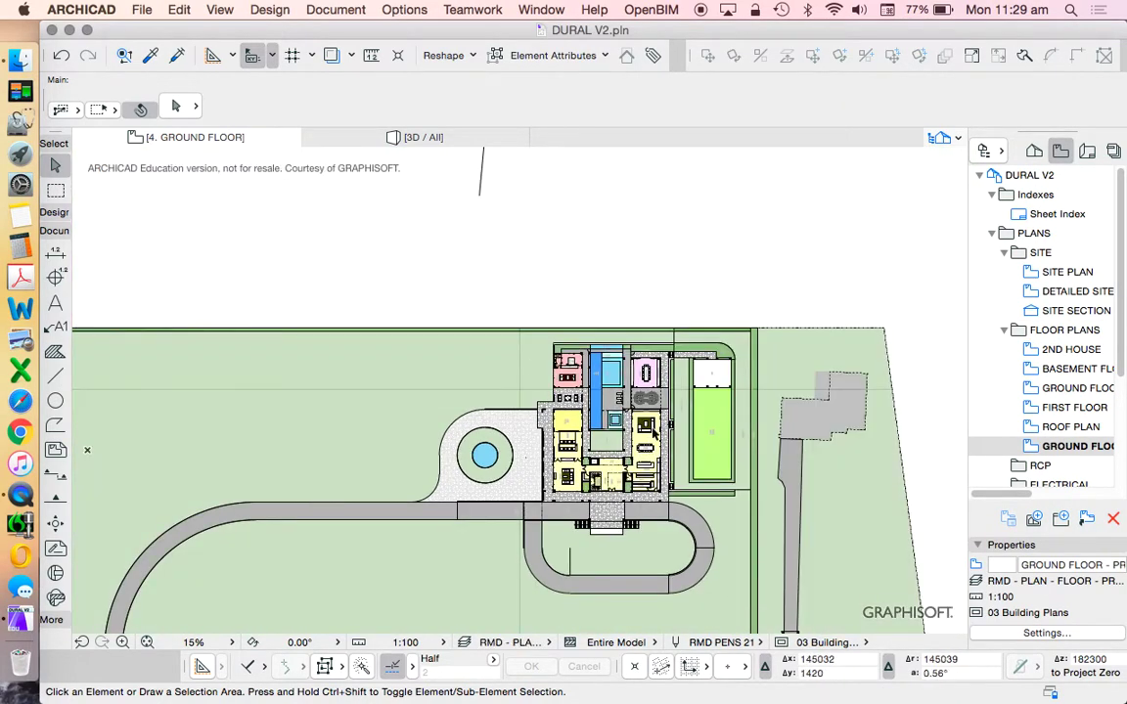
{"action": "scroll", "coordinate": [650, 396], "scroll_direction": "down", "scroll_amount": 5}
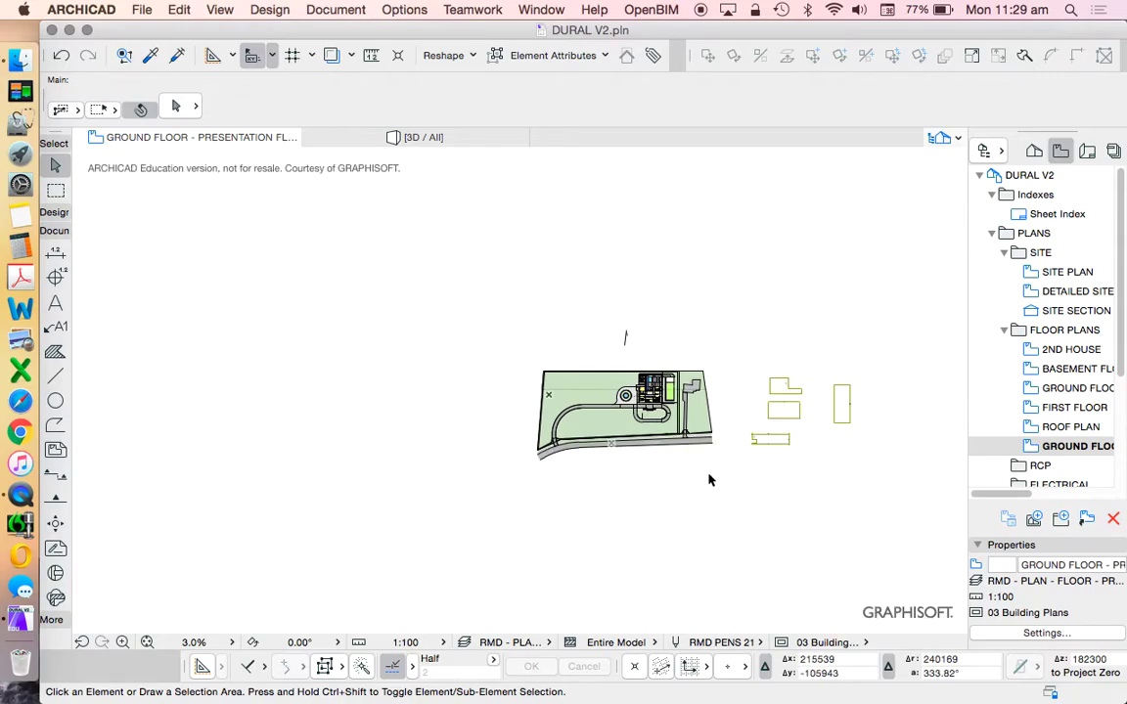
{"action": "scroll", "coordinate": [566, 420], "scroll_direction": "up", "scroll_amount": 8}
{"action": "scroll", "coordinate": [529, 235], "scroll_direction": "up", "scroll_amount": 3}
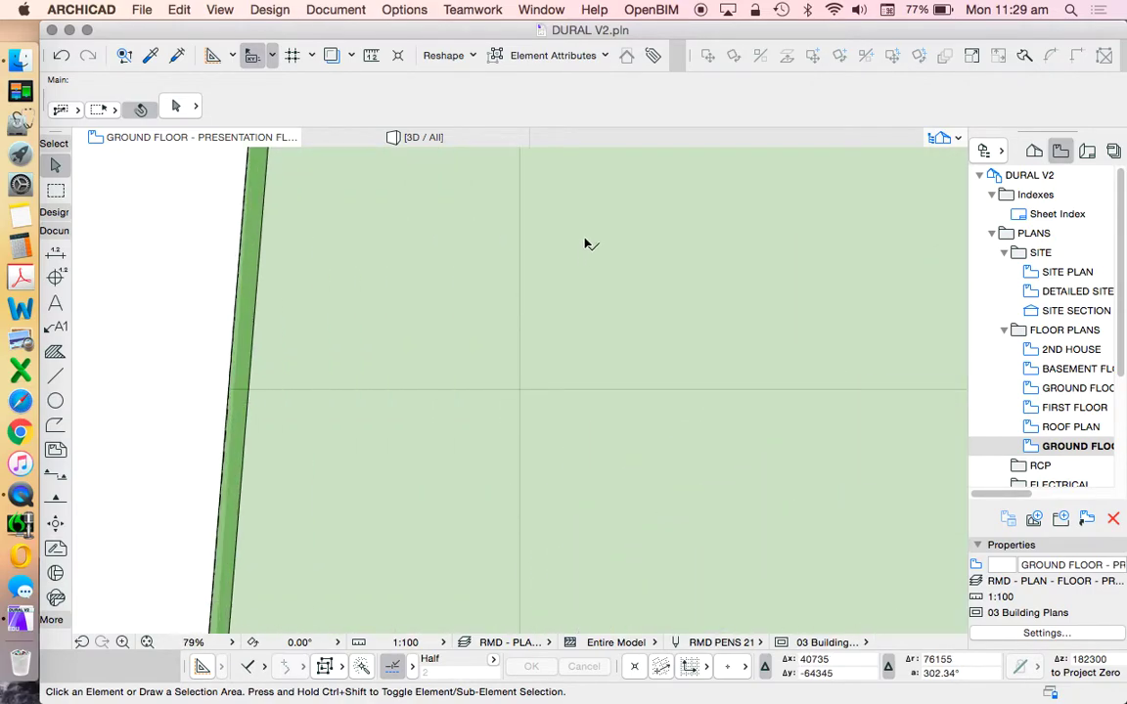
{"action": "scroll", "coordinate": [411, 356], "scroll_direction": "down", "scroll_amount": 8}
{"action": "scroll", "coordinate": [565, 366], "scroll_direction": "up", "scroll_amount": 5}
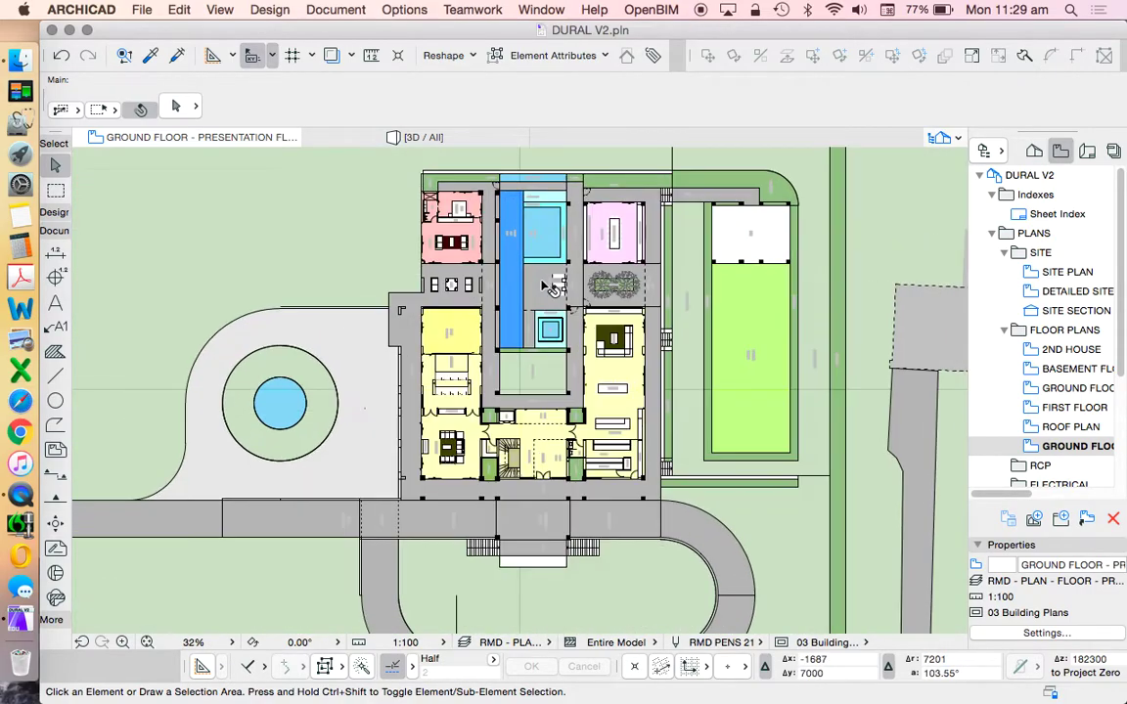
{"action": "scroll", "coordinate": [569, 272], "scroll_direction": "down", "scroll_amount": 1}
{"action": "scroll", "coordinate": [569, 272], "scroll_direction": "up", "scroll_amount": 1}
{"action": "scroll", "coordinate": [570, 272], "scroll_direction": "up", "scroll_amount": 1}
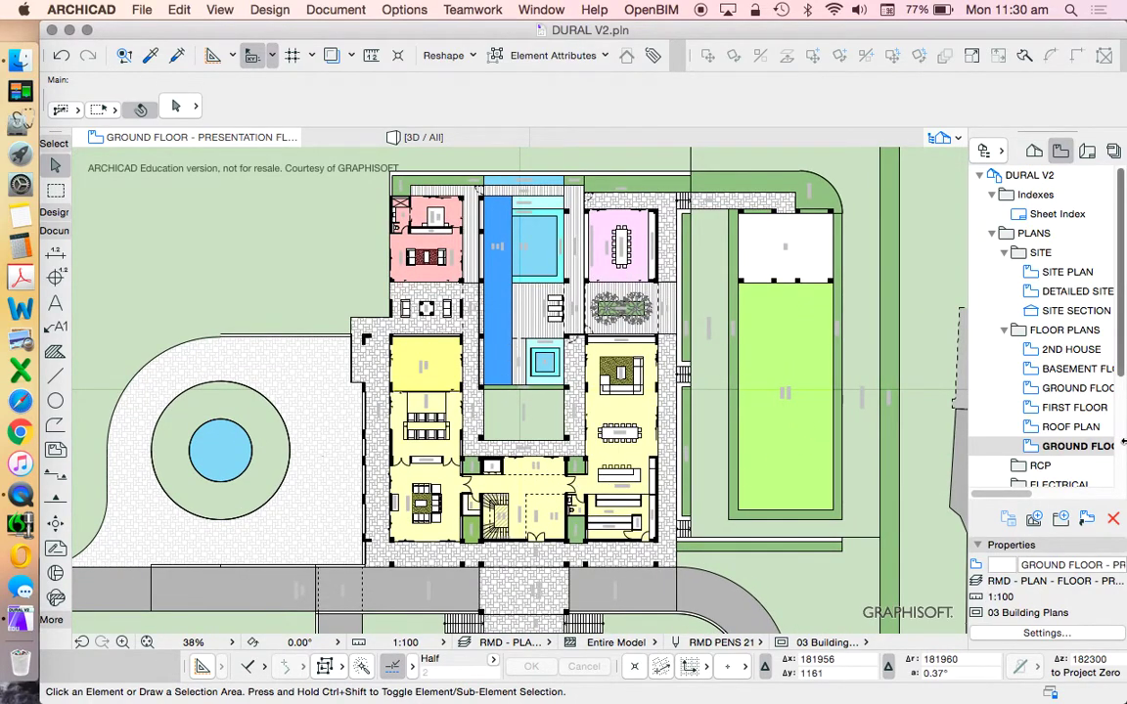
{"action": "right_click", "coordinate": [1066, 332]}
Save the current coloured plan as 'PRESENTATION PLAN - GROUND' in the FLOOR PLANS folder.
{"action": "left_click", "coordinate": [1045, 336]}
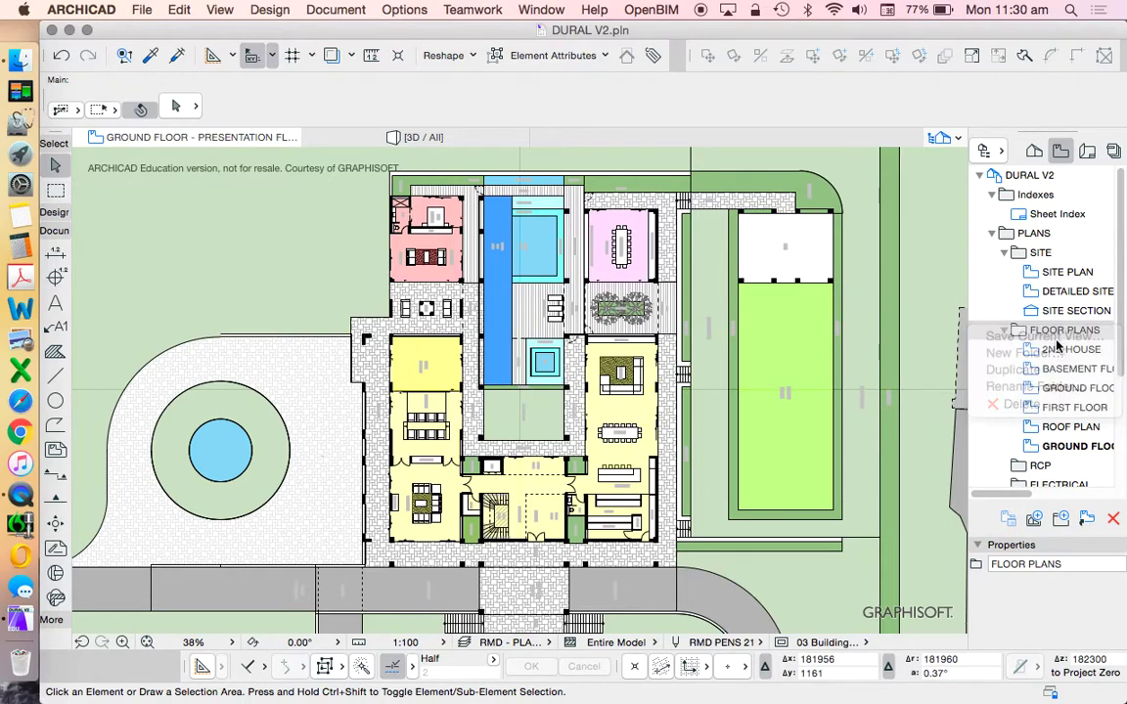
{"action": "left_click", "coordinate": [820, 128]}
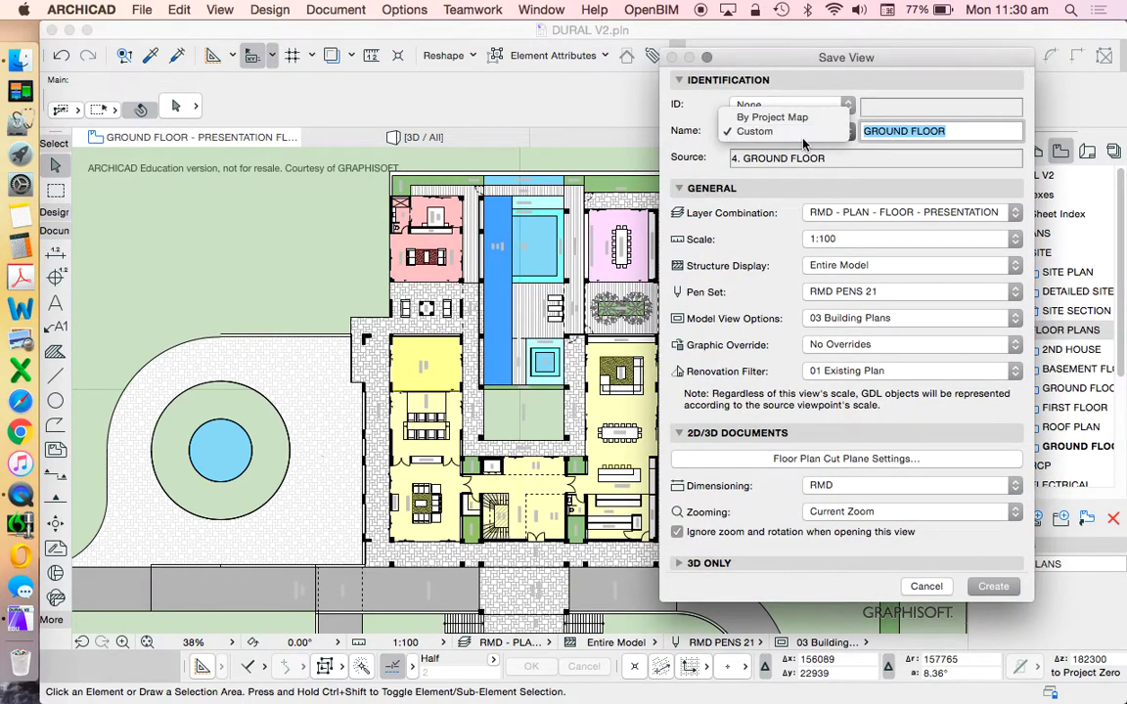
{"action": "left_click", "coordinate": [787, 131]}
{"action": "left_click", "coordinate": [988, 127]}
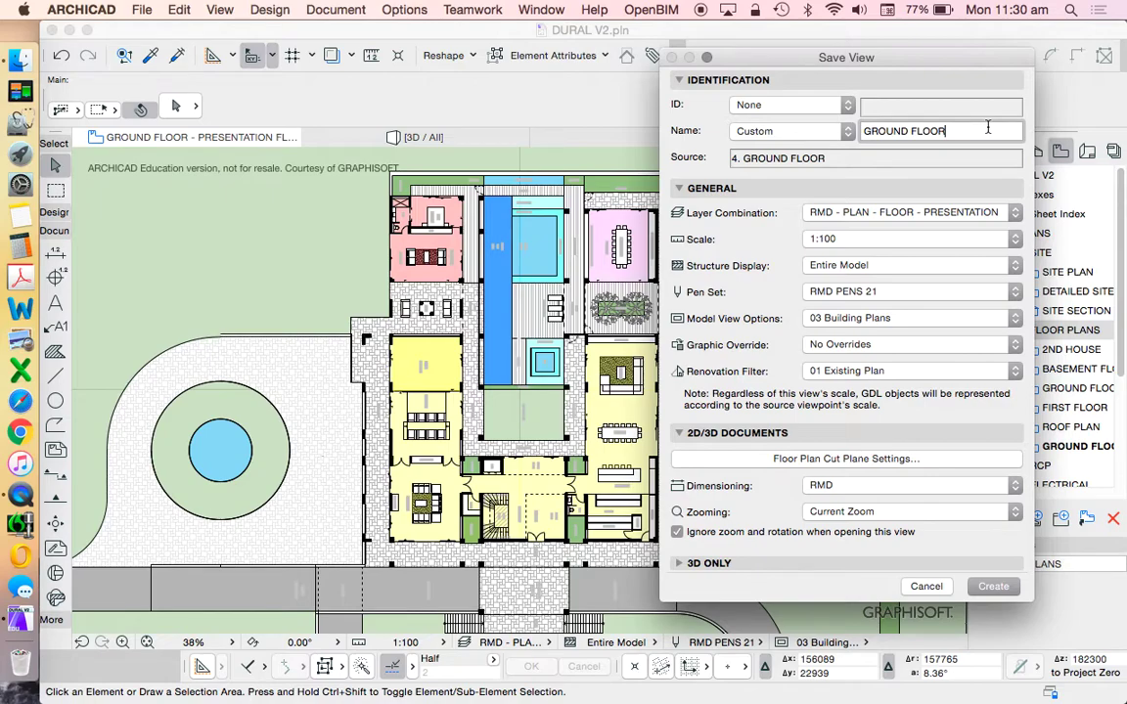
{"action": "key", "text": "BackSpace"}
{"action": "key", "text": "BackSpace"}
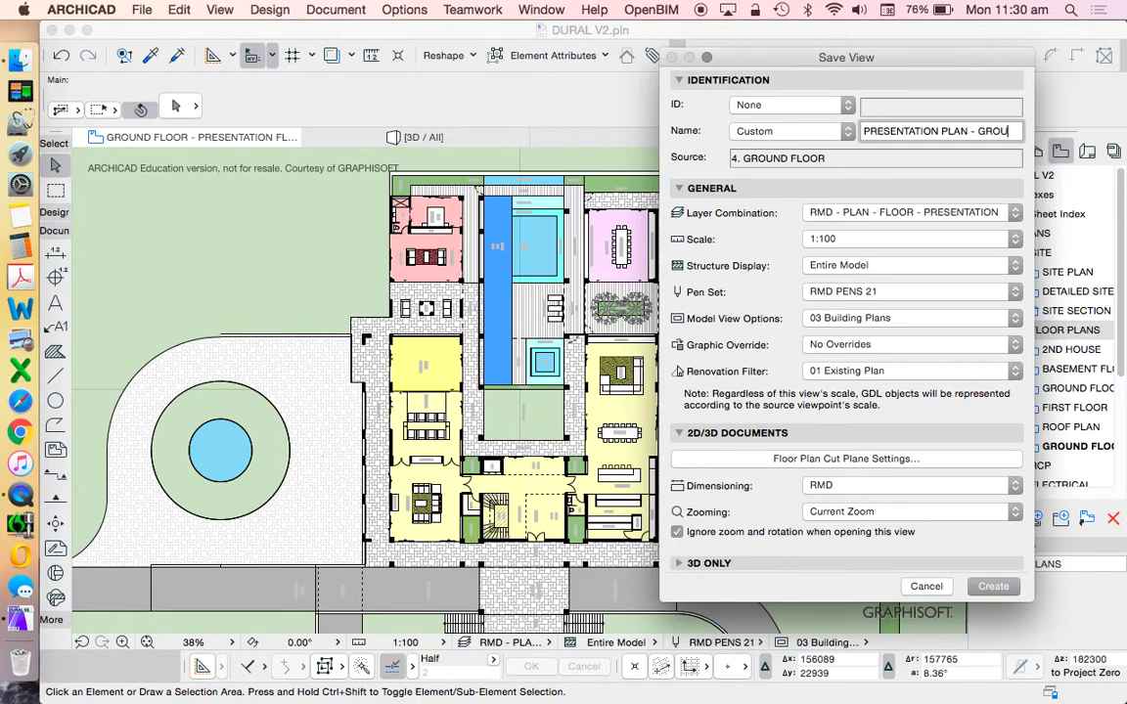
{"action": "type", "text": "ND"}
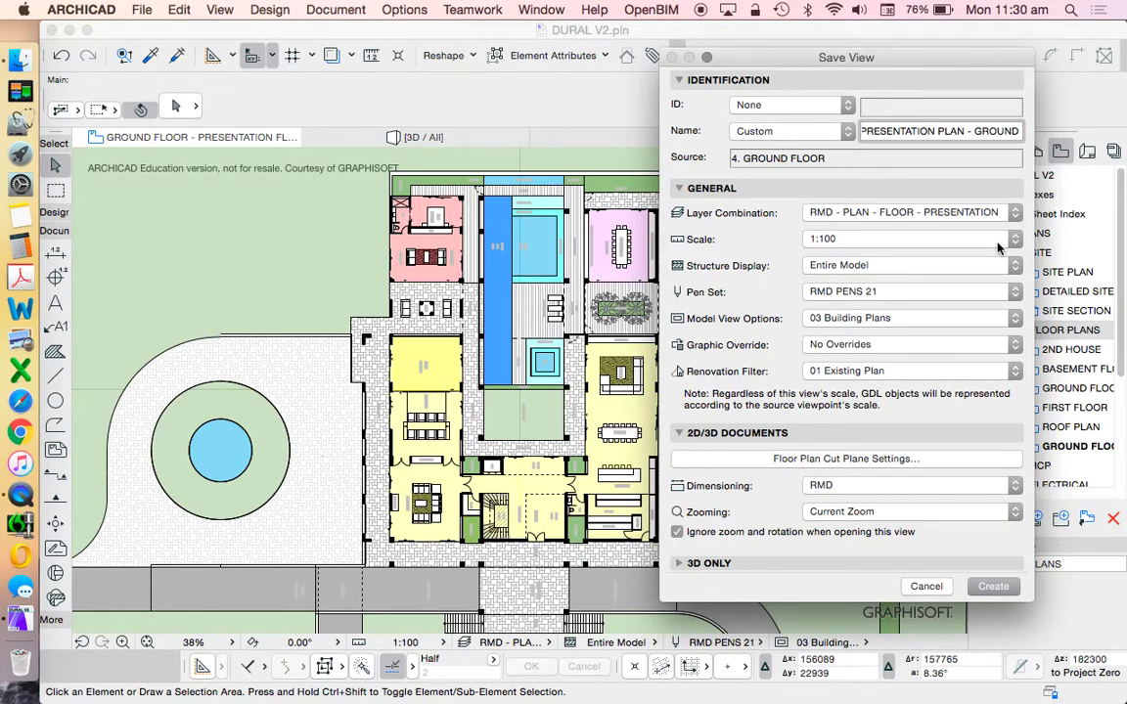
{"action": "left_click", "coordinate": [1010, 590]}
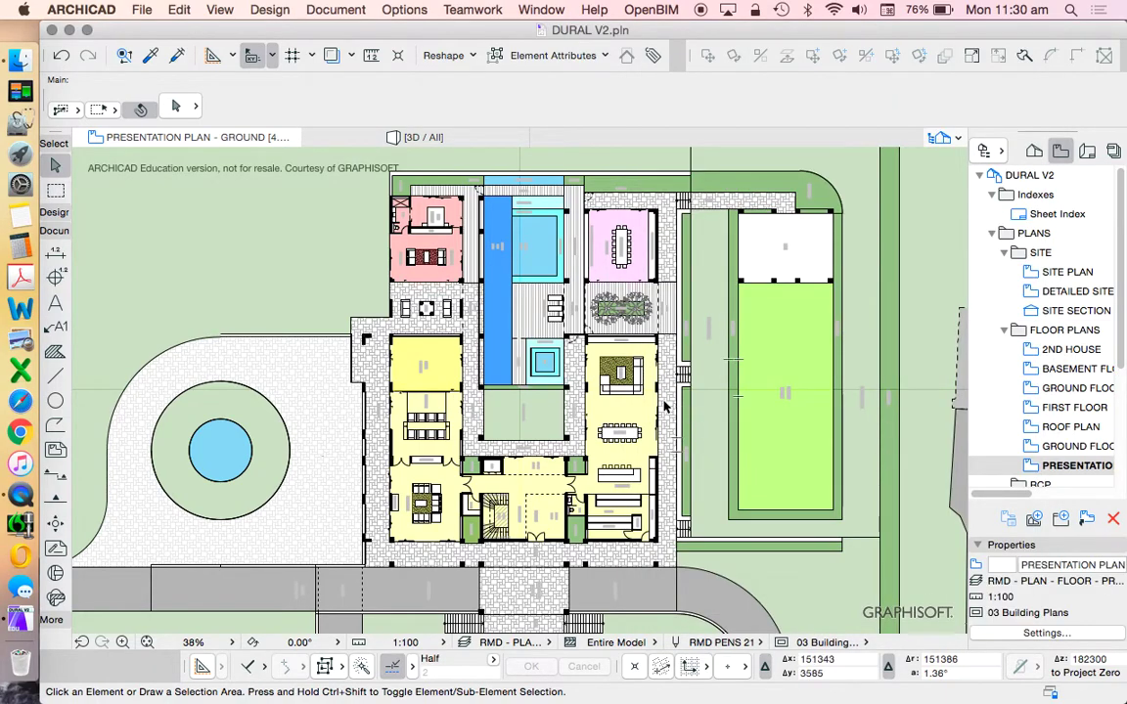
{"action": "scroll", "coordinate": [664, 405], "scroll_direction": "down", "scroll_amount": 2}
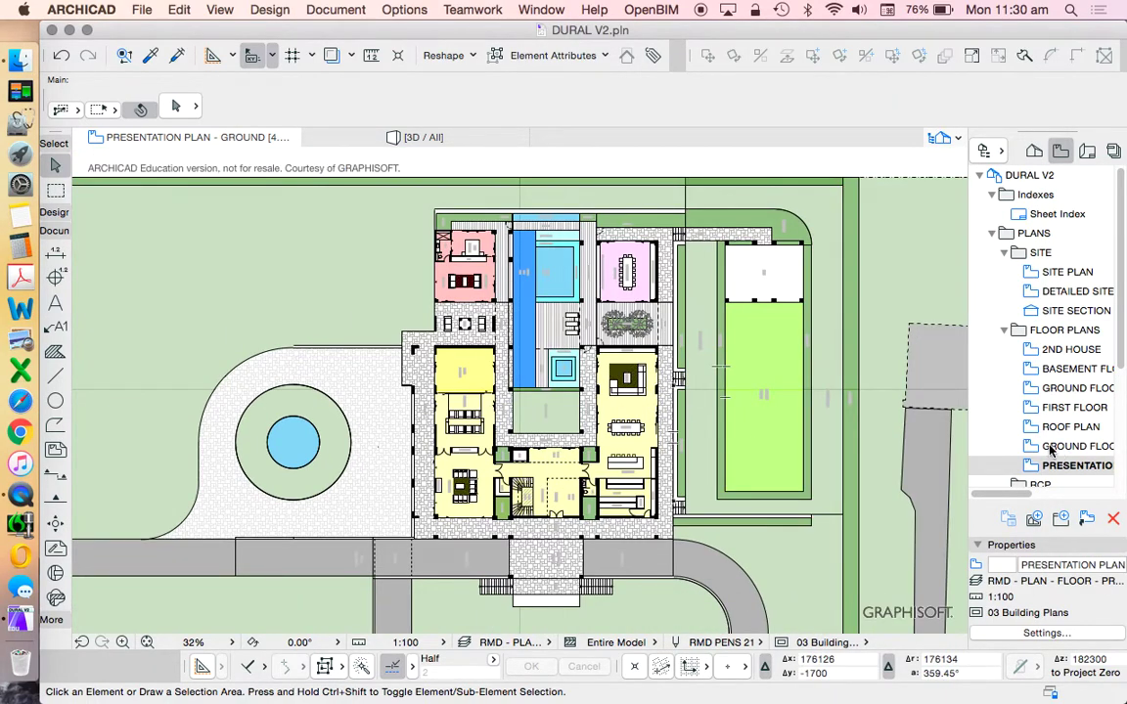
View FIRST FLOOR, reopen PRESENTATION PLAN - GROUND, and show the Layout Book sheet list.
{"action": "double_click", "coordinate": [1061, 409]}
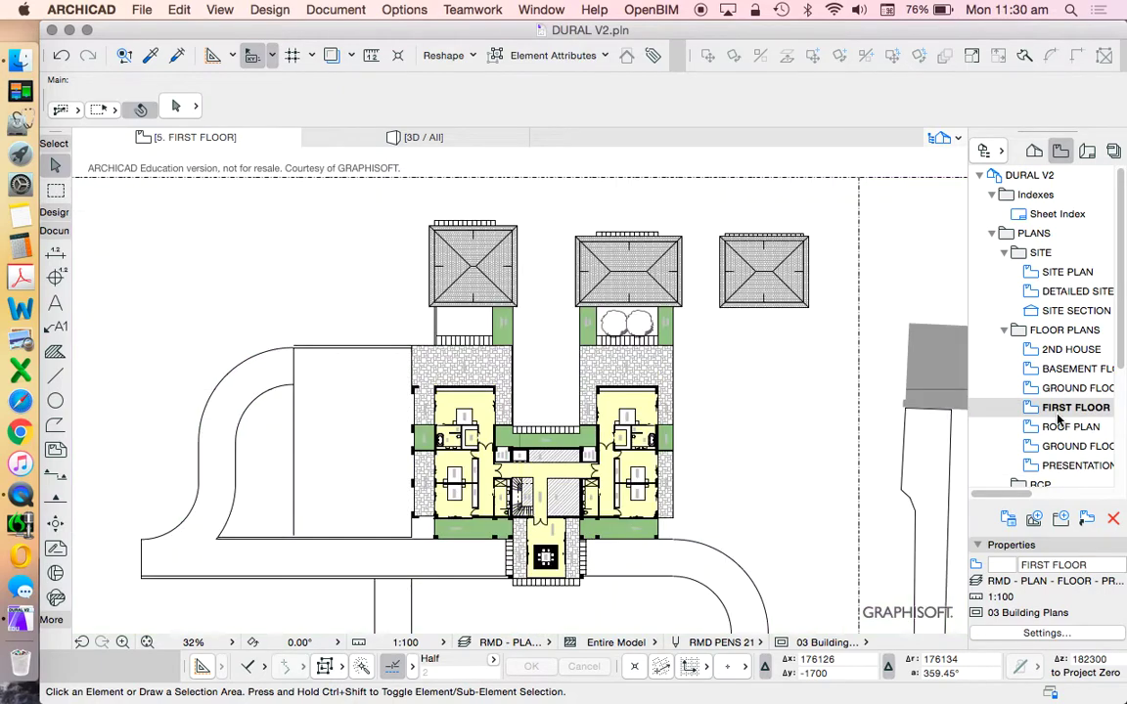
{"action": "scroll", "coordinate": [523, 264], "scroll_direction": "down", "scroll_amount": 3}
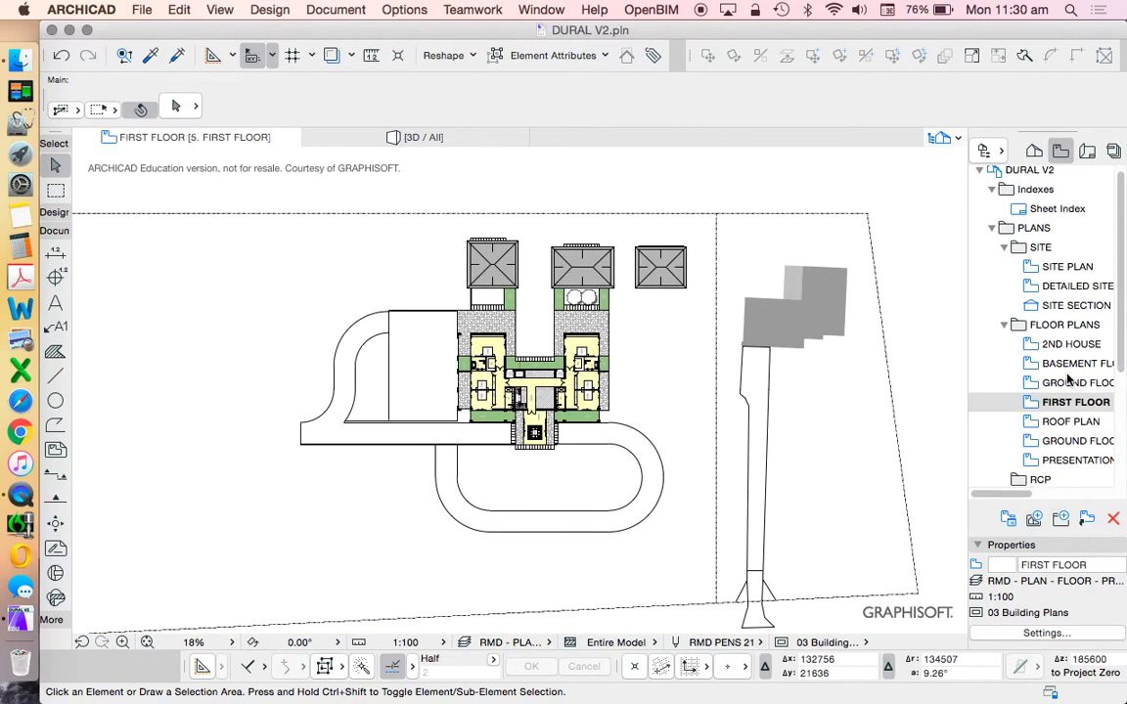
{"action": "scroll", "coordinate": [1066, 431], "scroll_direction": "down", "scroll_amount": 1}
{"action": "double_click", "coordinate": [1073, 450]}
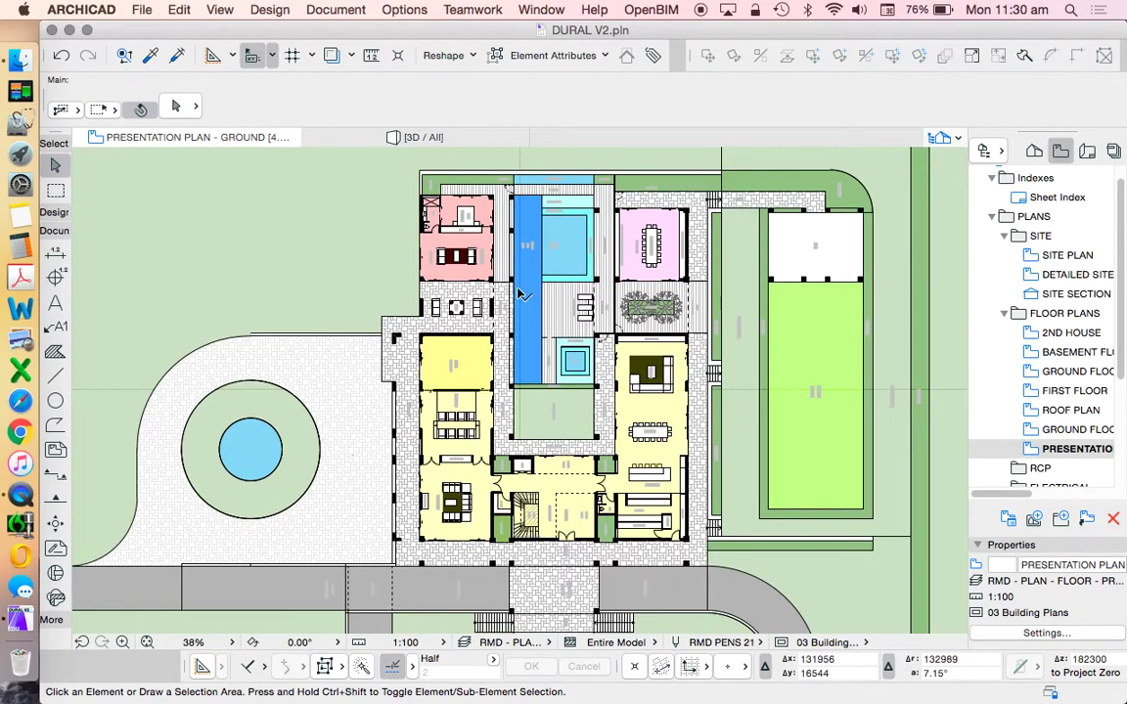
{"action": "scroll", "coordinate": [511, 289], "scroll_direction": "up", "scroll_amount": 3}
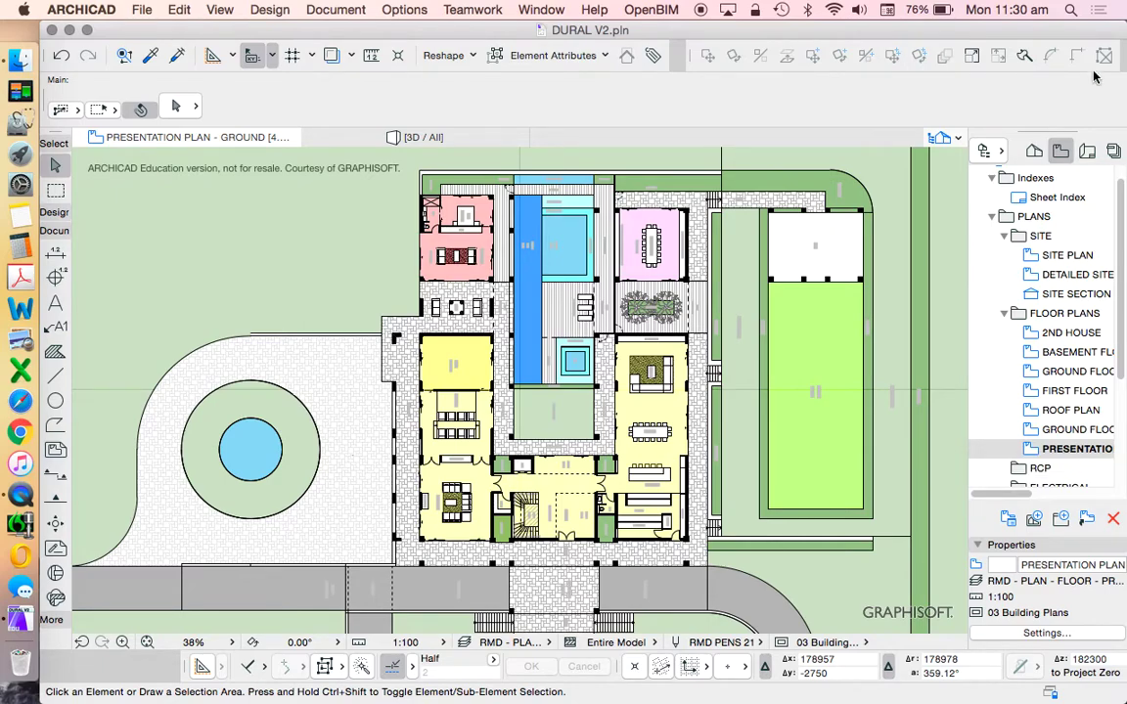
{"action": "left_click", "coordinate": [1086, 151]}
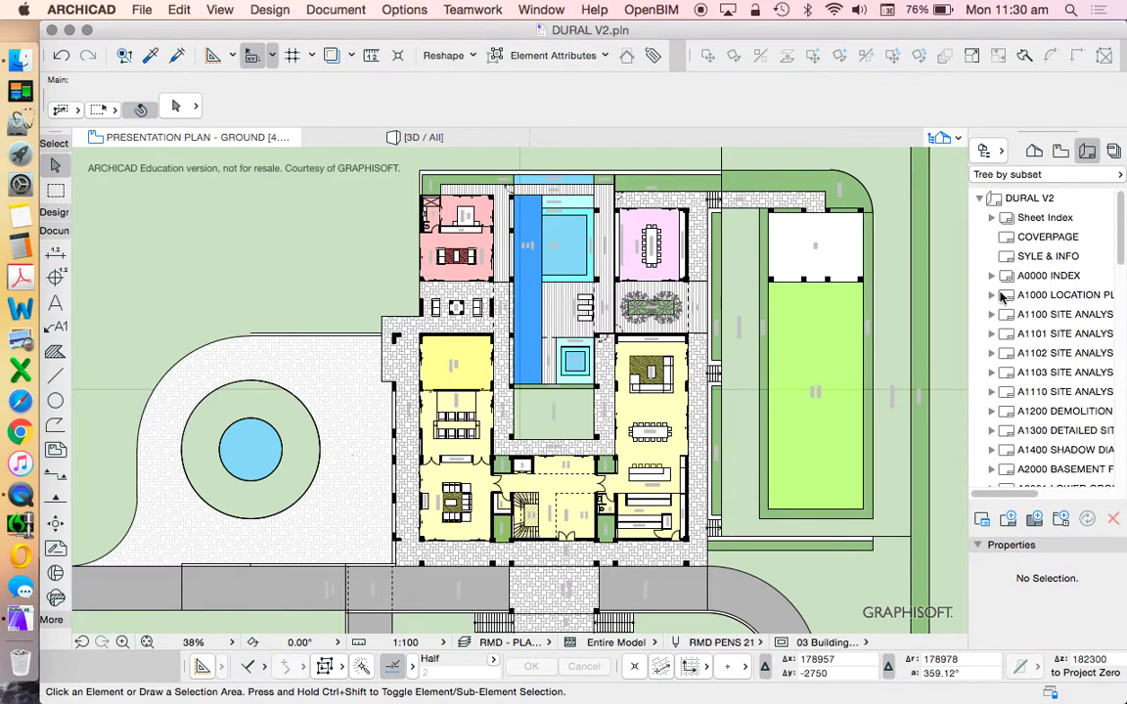
Toggle the Navigator between the saved views list and the layout sheets list.
{"action": "mouse_move", "coordinate": [1120, 223]}
{"action": "left_mouse_down"}
{"action": "mouse_move", "coordinate": [1114, 484]}
{"action": "mouse_move", "coordinate": [1114, 189]}
{"action": "mouse_move", "coordinate": [1122, 240]}
{"action": "left_mouse_up"}
{"action": "left_click", "coordinate": [1060, 150]}
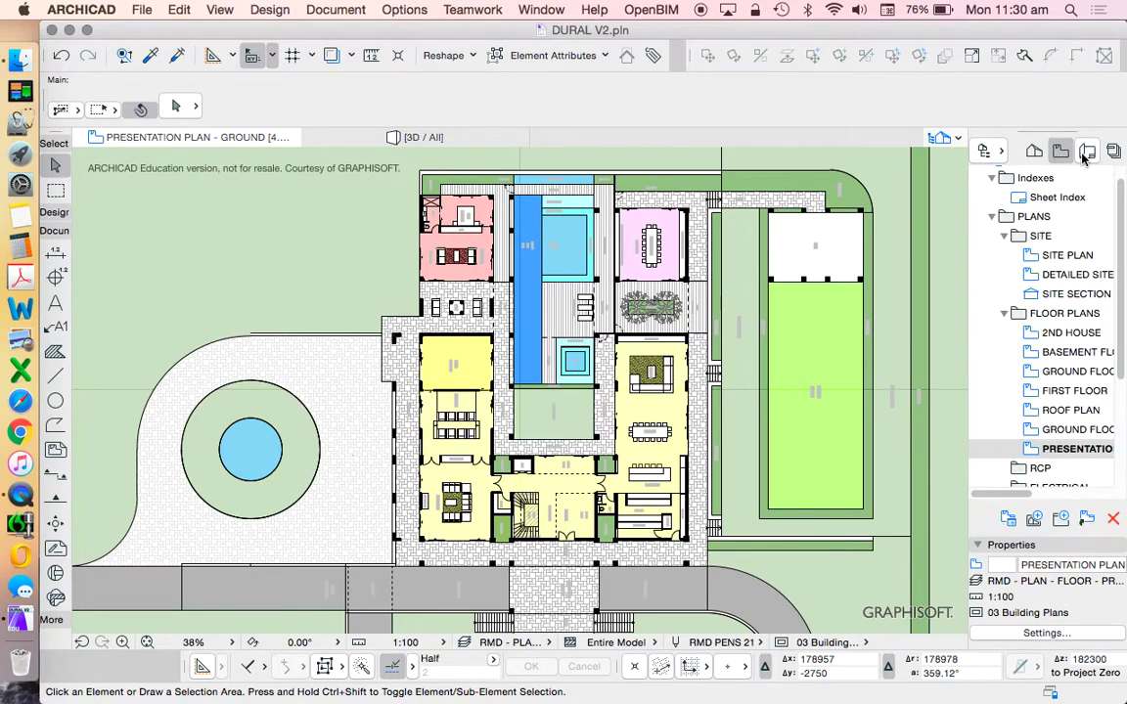
{"action": "left_click", "coordinate": [1086, 152]}
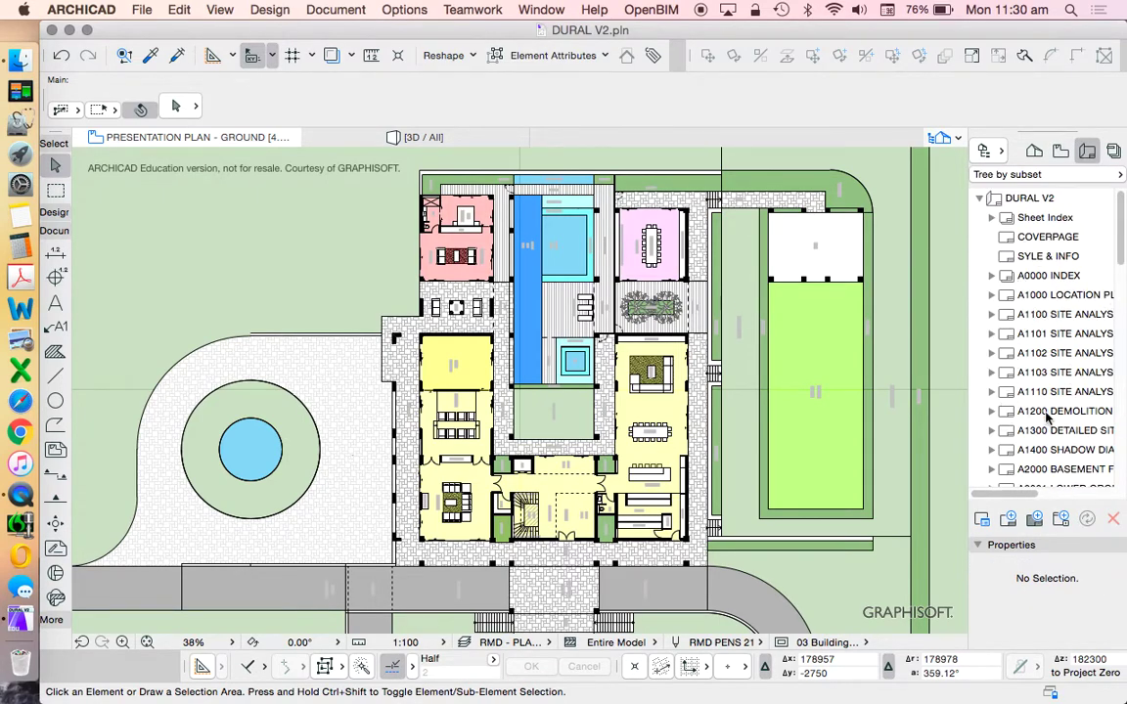
{"action": "mouse_move", "coordinate": [1121, 213]}
{"action": "left_mouse_down"}
{"action": "mouse_move", "coordinate": [1121, 238]}
{"action": "mouse_move", "coordinate": [1119, 196]}
{"action": "mouse_move", "coordinate": [1121, 238]}
{"action": "left_mouse_up"}
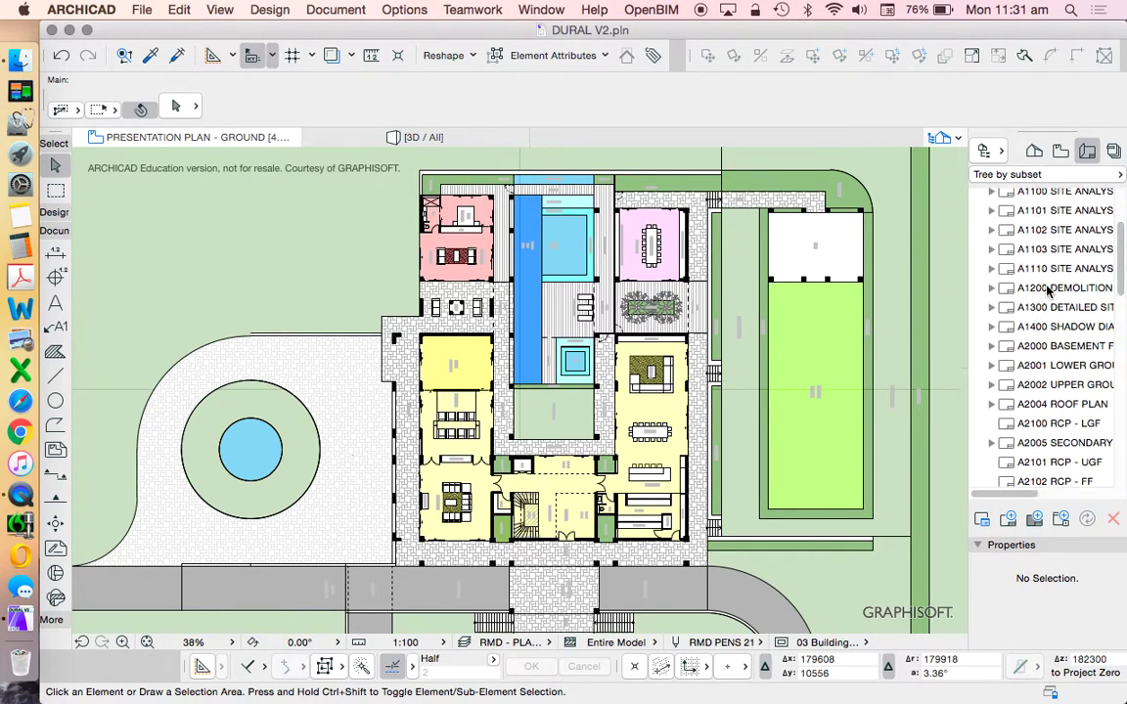
Select the A2001 LOWER GROUND FLOOR PLAN layout to show its RMD A1 LANDSCAPE details.
{"action": "scroll", "coordinate": [1048, 381], "scroll_direction": "down", "scroll_amount": 1}
{"action": "scroll", "coordinate": [1073, 313], "scroll_direction": "down", "scroll_amount": 3}
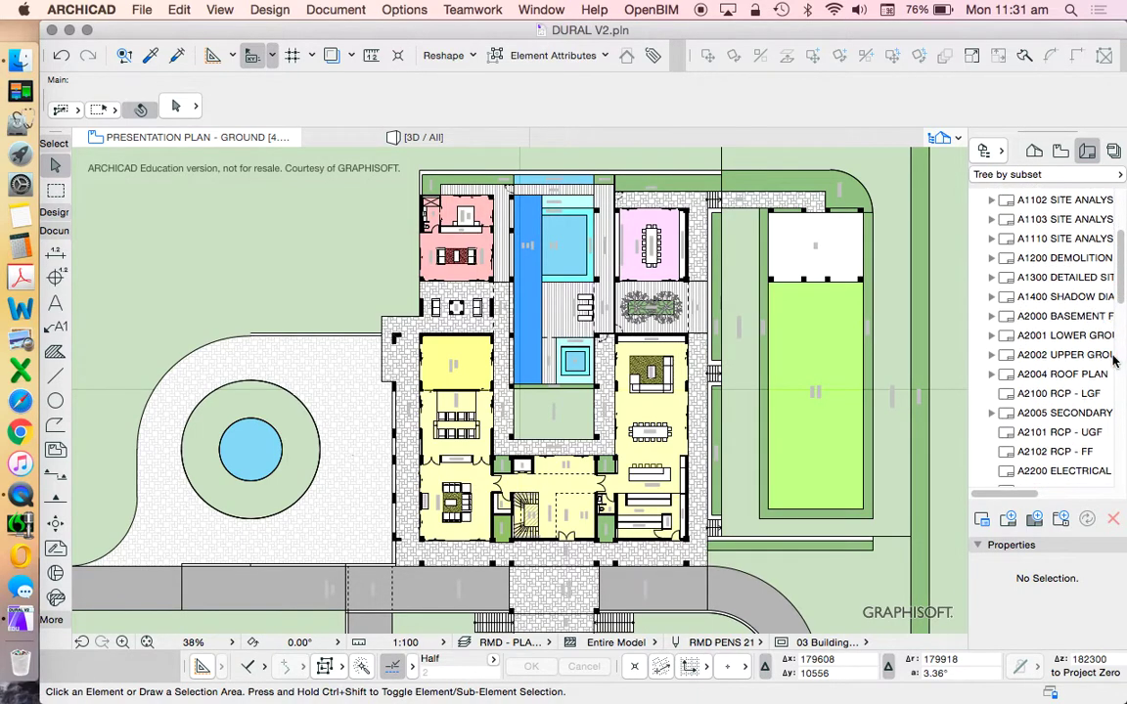
{"action": "scroll", "coordinate": [1095, 362], "scroll_direction": "up", "scroll_amount": 1}
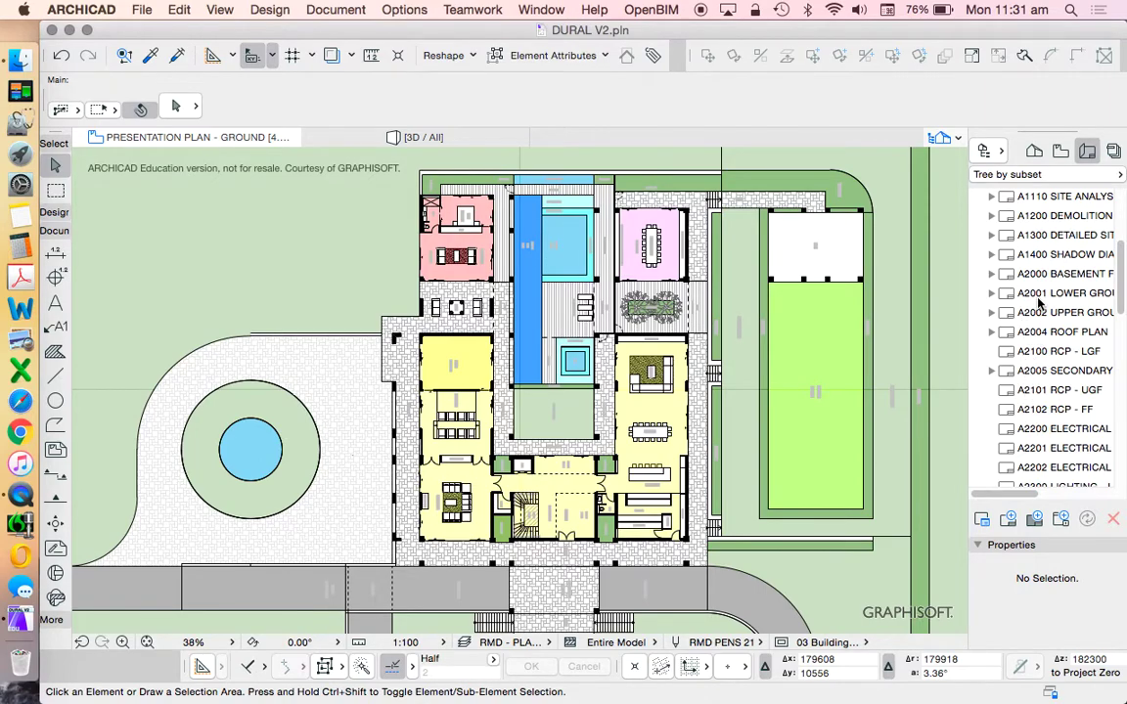
{"action": "scroll", "coordinate": [1036, 299], "scroll_direction": "down", "scroll_amount": 1}
{"action": "scroll", "coordinate": [1040, 302], "scroll_direction": "down", "scroll_amount": 1}
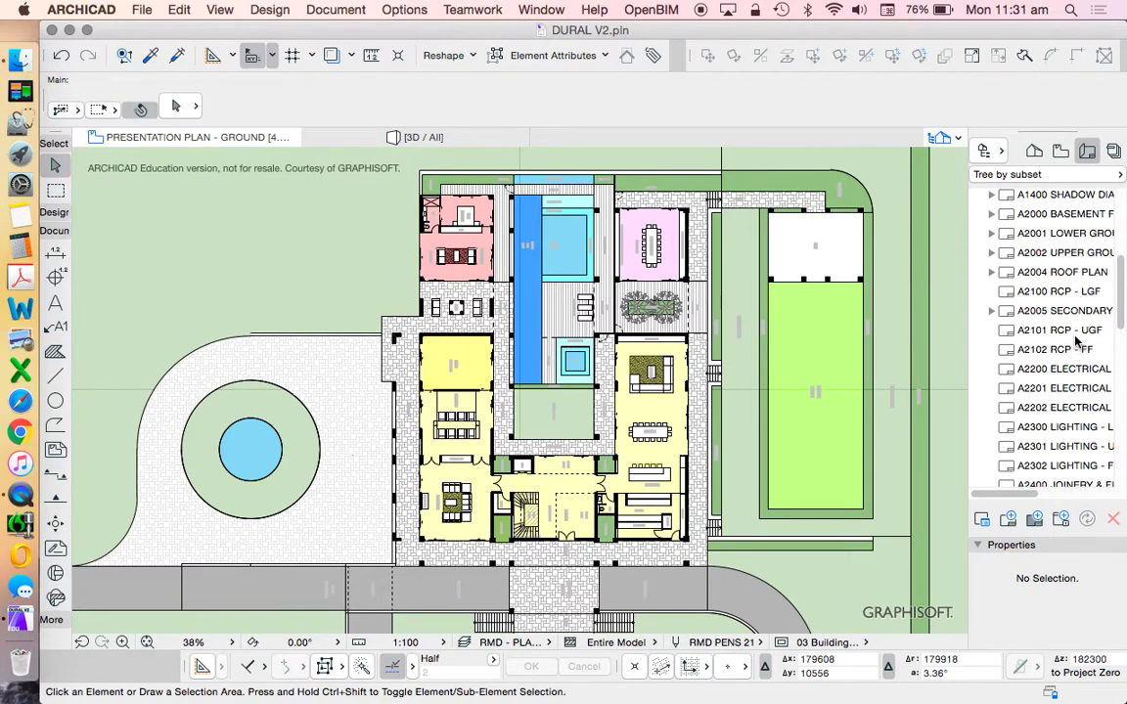
{"action": "scroll", "coordinate": [1076, 342], "scroll_direction": "down", "scroll_amount": 2}
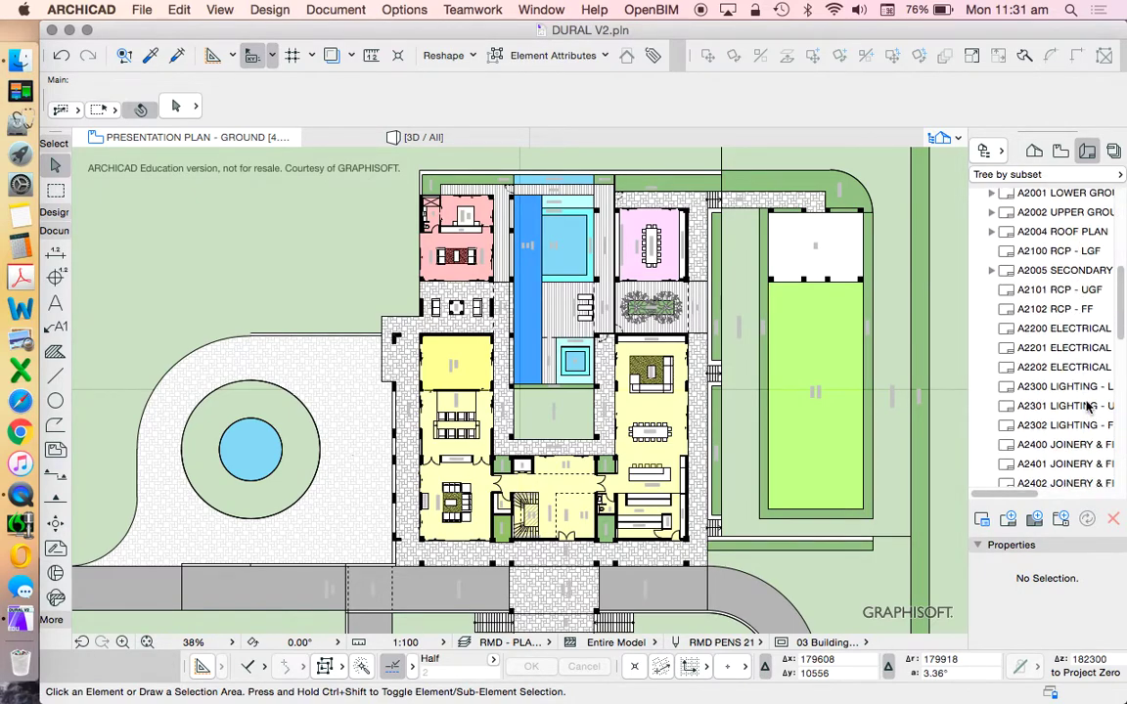
{"action": "scroll", "coordinate": [1088, 403], "scroll_direction": "down", "scroll_amount": 1}
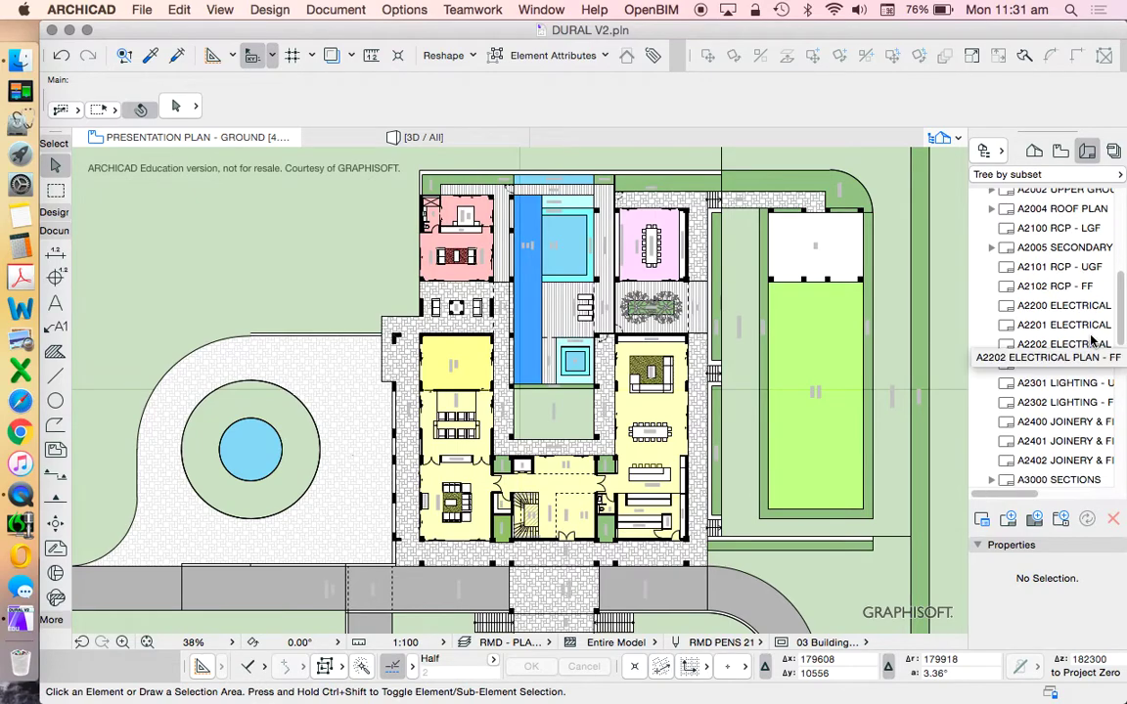
{"action": "scroll", "coordinate": [1084, 337], "scroll_direction": "down", "scroll_amount": 3}
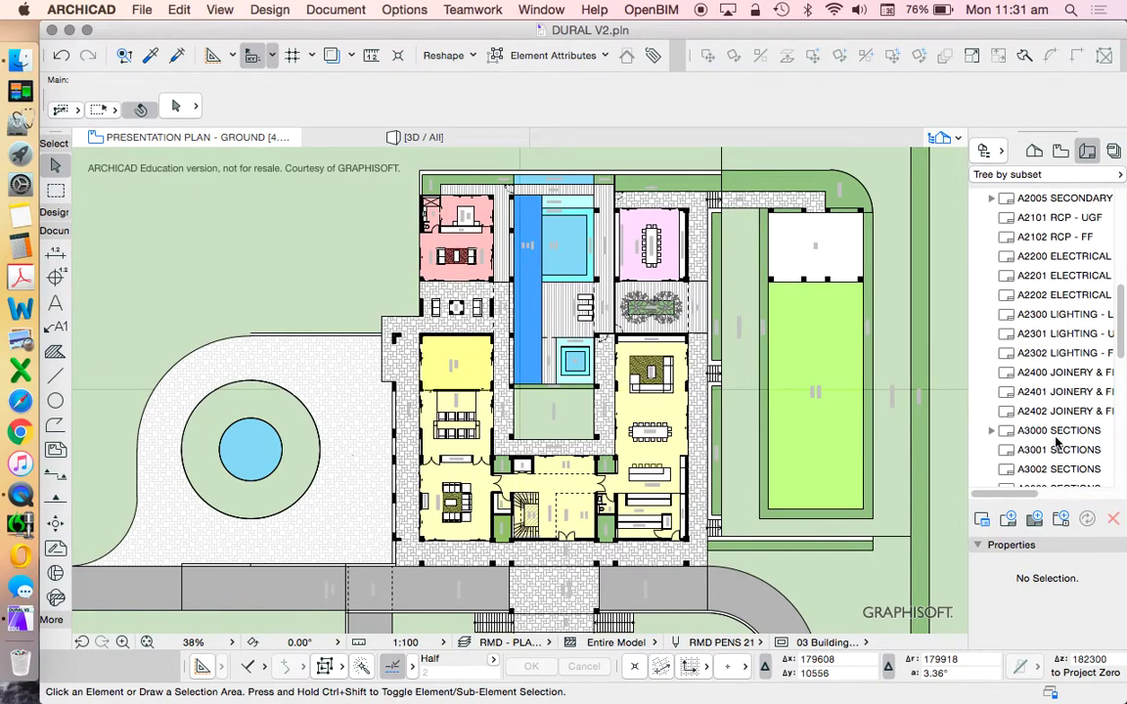
{"action": "scroll", "coordinate": [1056, 442], "scroll_direction": "down", "scroll_amount": 3}
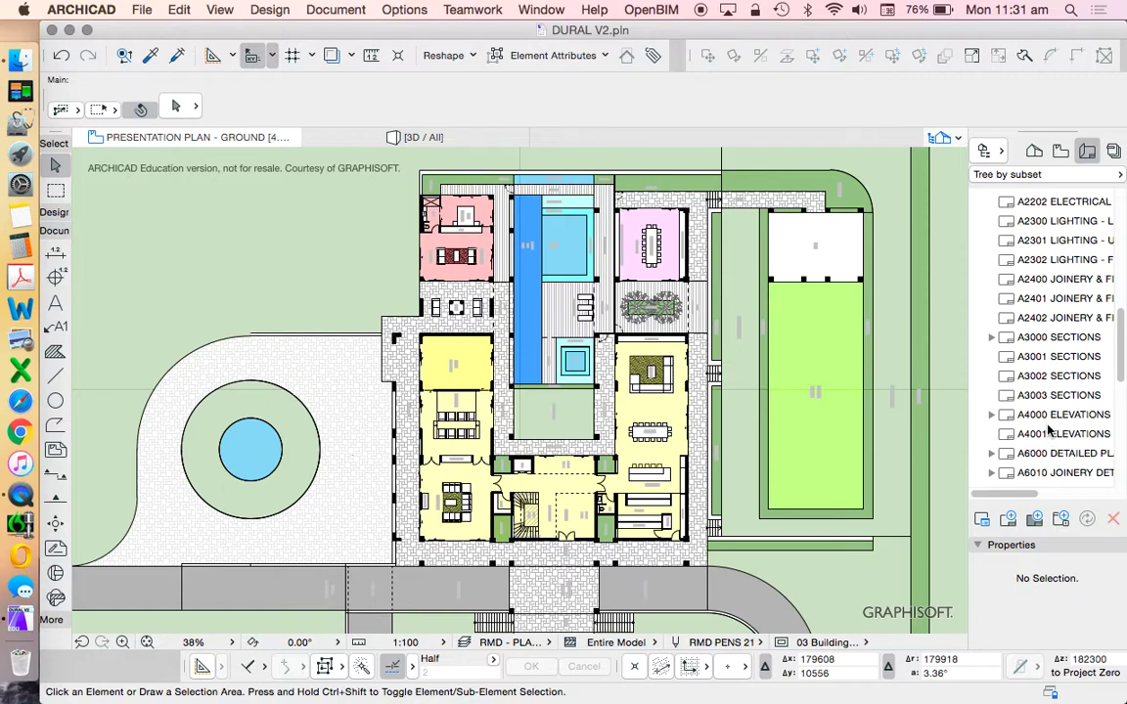
{"action": "scroll", "coordinate": [1066, 427], "scroll_direction": "down", "scroll_amount": 2}
{"action": "scroll", "coordinate": [1051, 371], "scroll_direction": "up", "scroll_amount": 10}
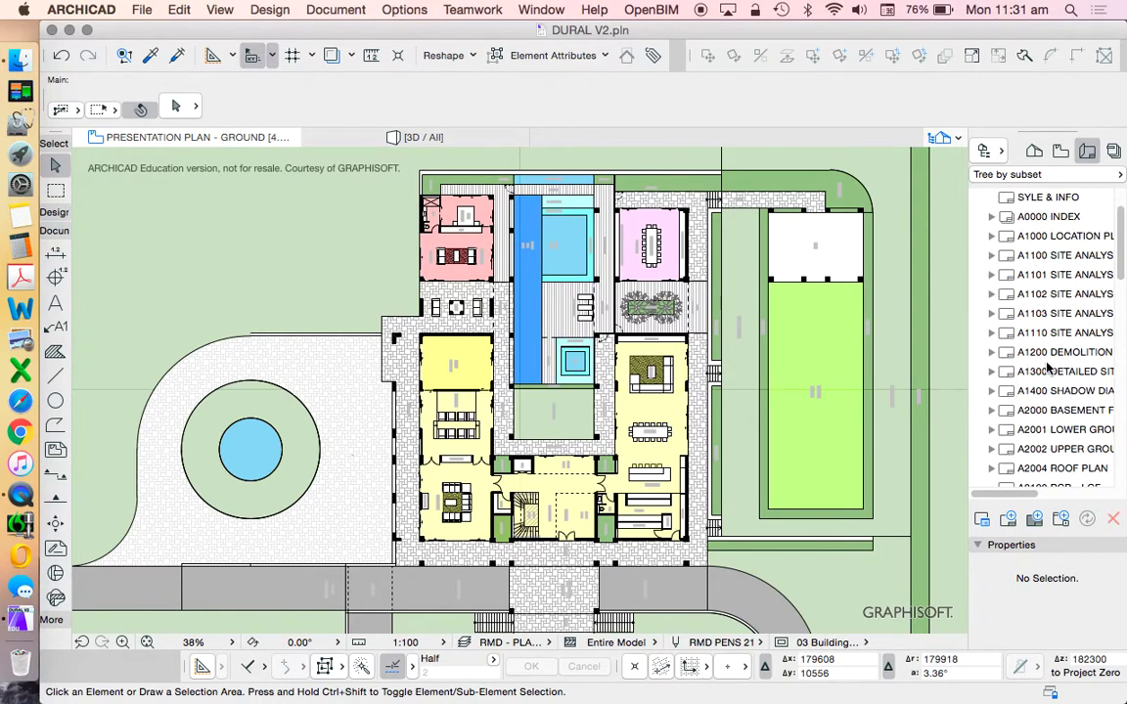
{"action": "left_click_drag", "start_coordinate": [1122, 231], "coordinate": [1122, 273]}
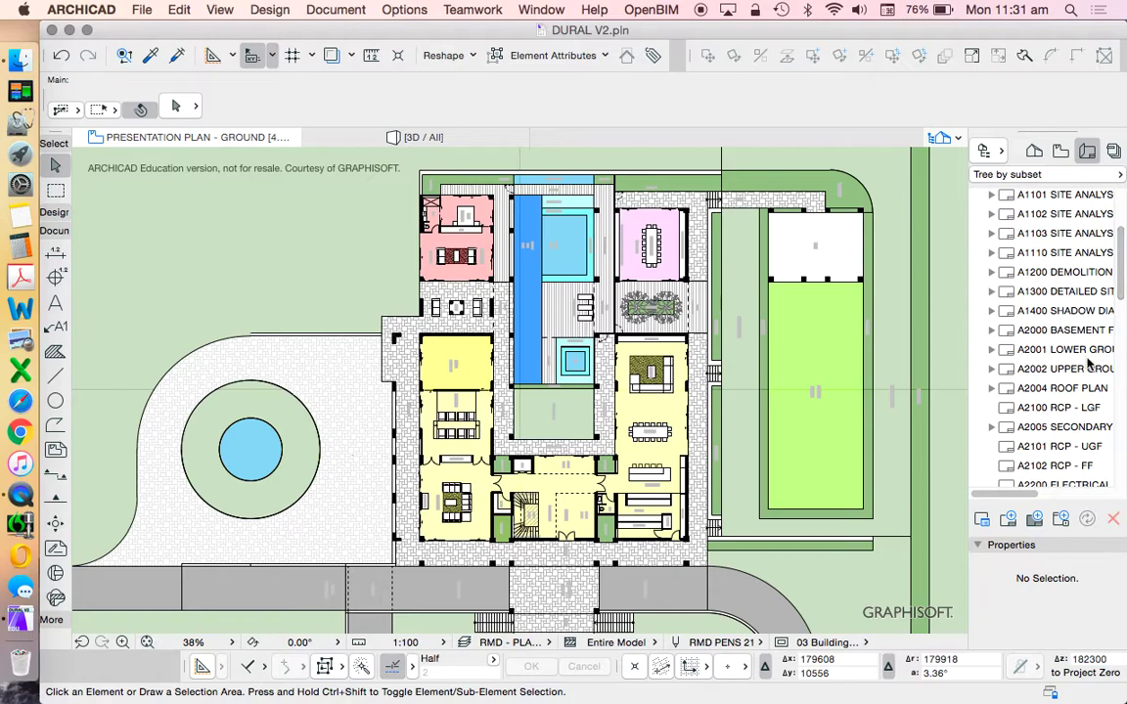
{"action": "left_click", "coordinate": [1043, 351]}
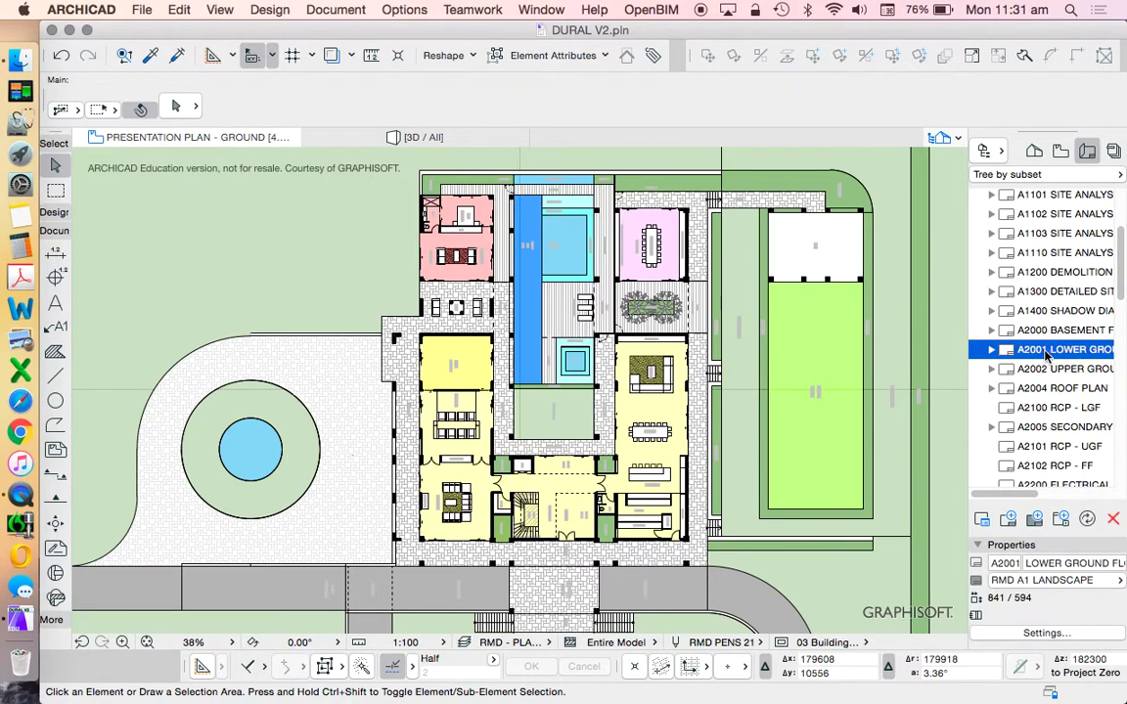
{"action": "scroll", "coordinate": [1083, 357], "scroll_direction": "down", "scroll_amount": 1}
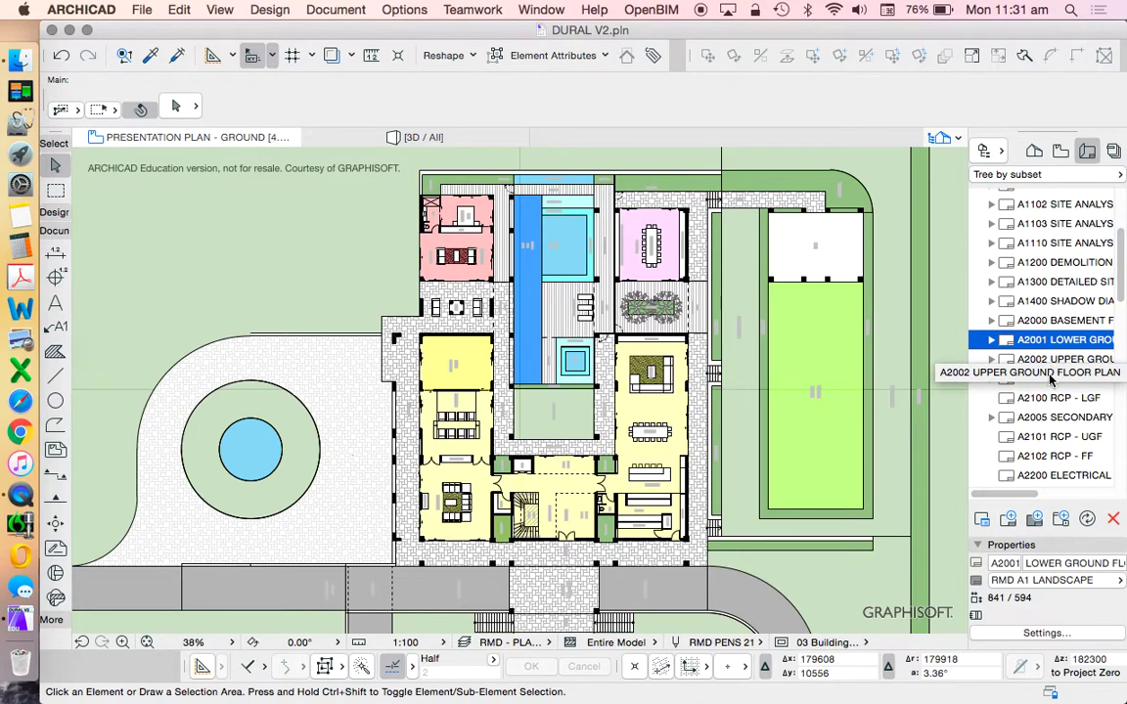
Create layout A2003 'GROUND FLOOR PLAN - PRESENTATION' with a custom ID on the RMD A1 LANDSCAPE master.
{"action": "left_click", "coordinate": [1008, 519]}
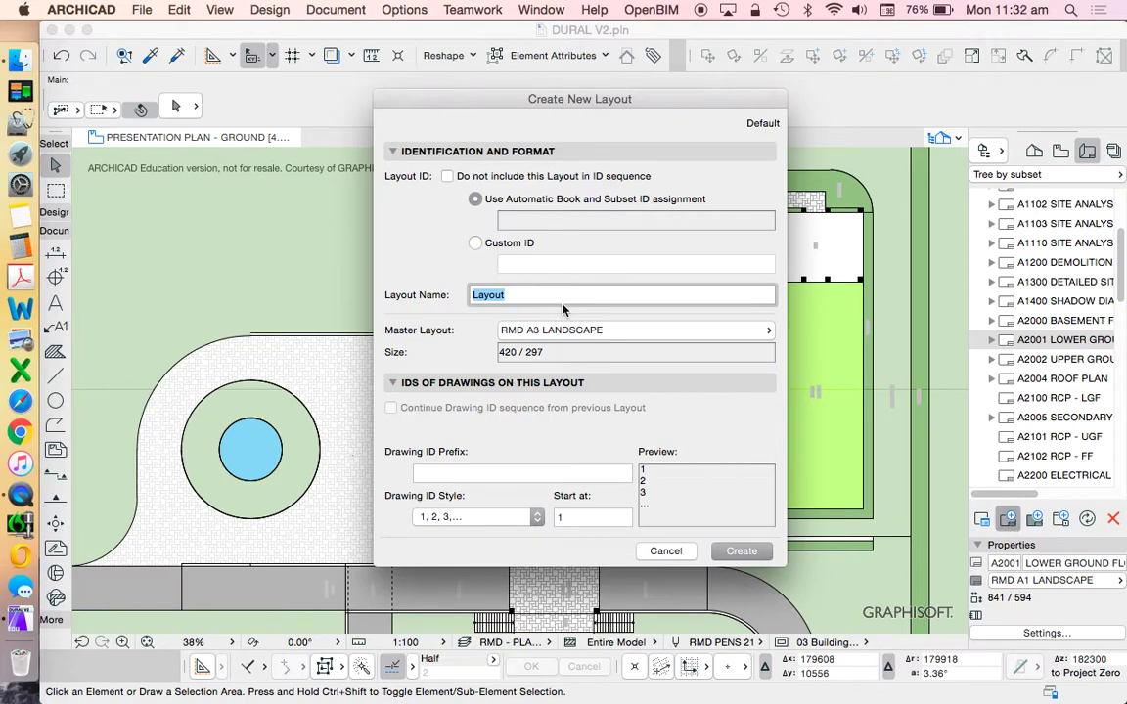
{"action": "left_click", "coordinate": [517, 244]}
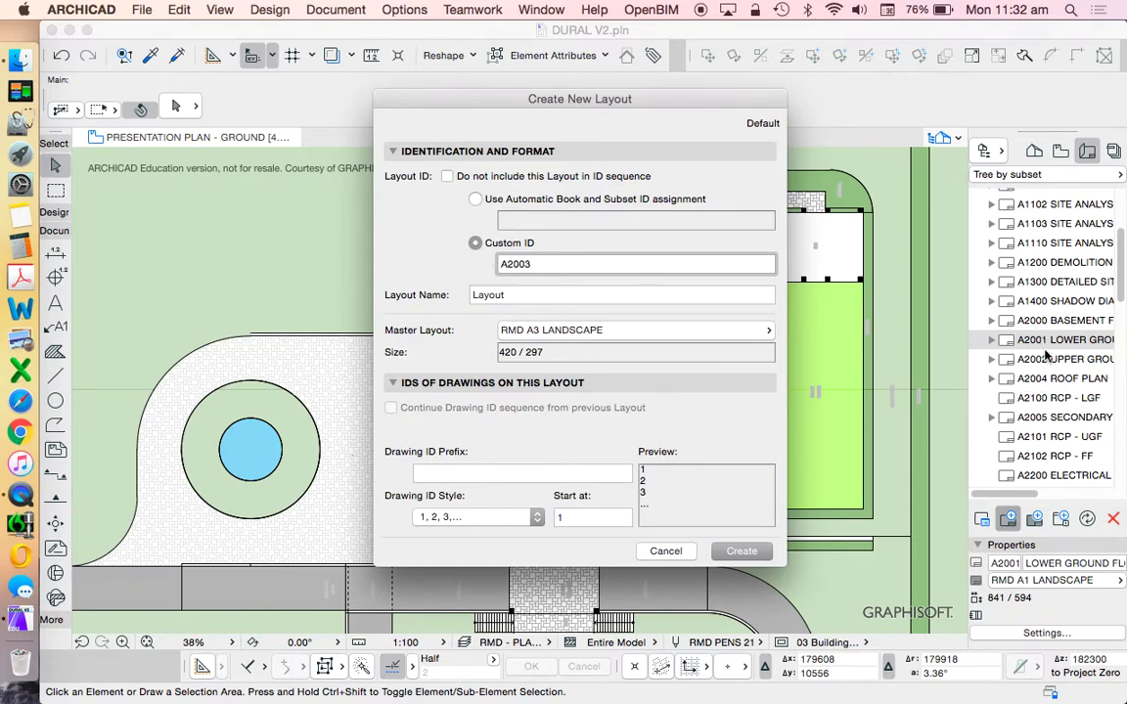
{"action": "left_click", "coordinate": [680, 331]}
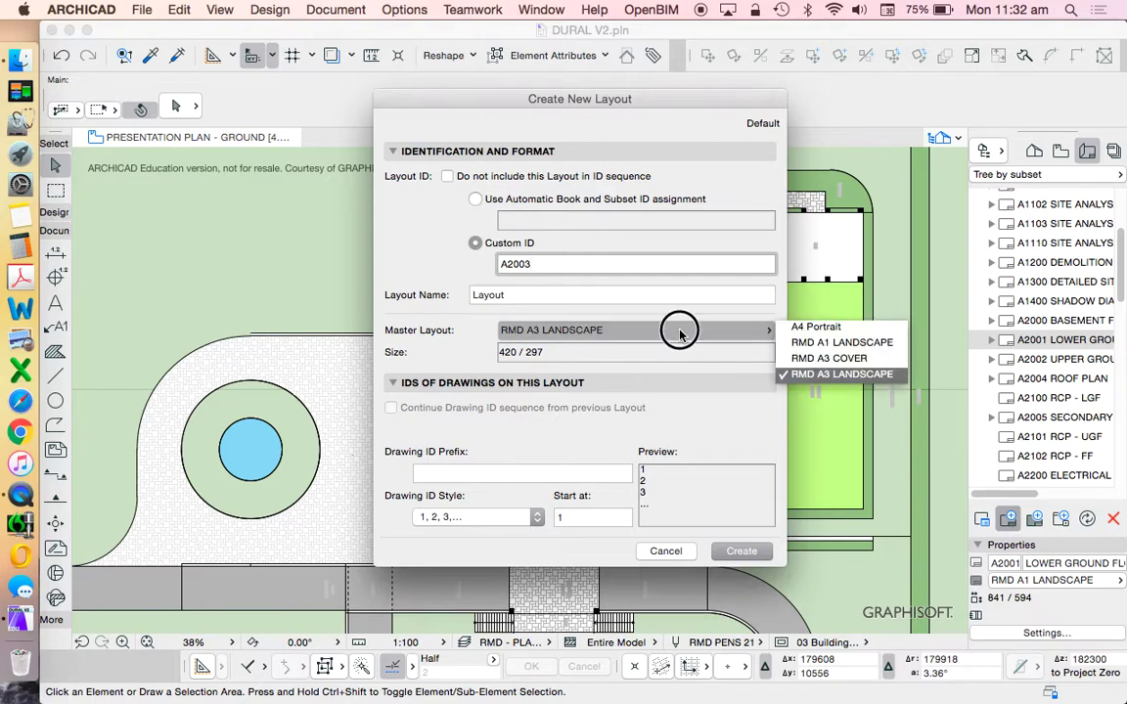
{"action": "left_click", "coordinate": [822, 342]}
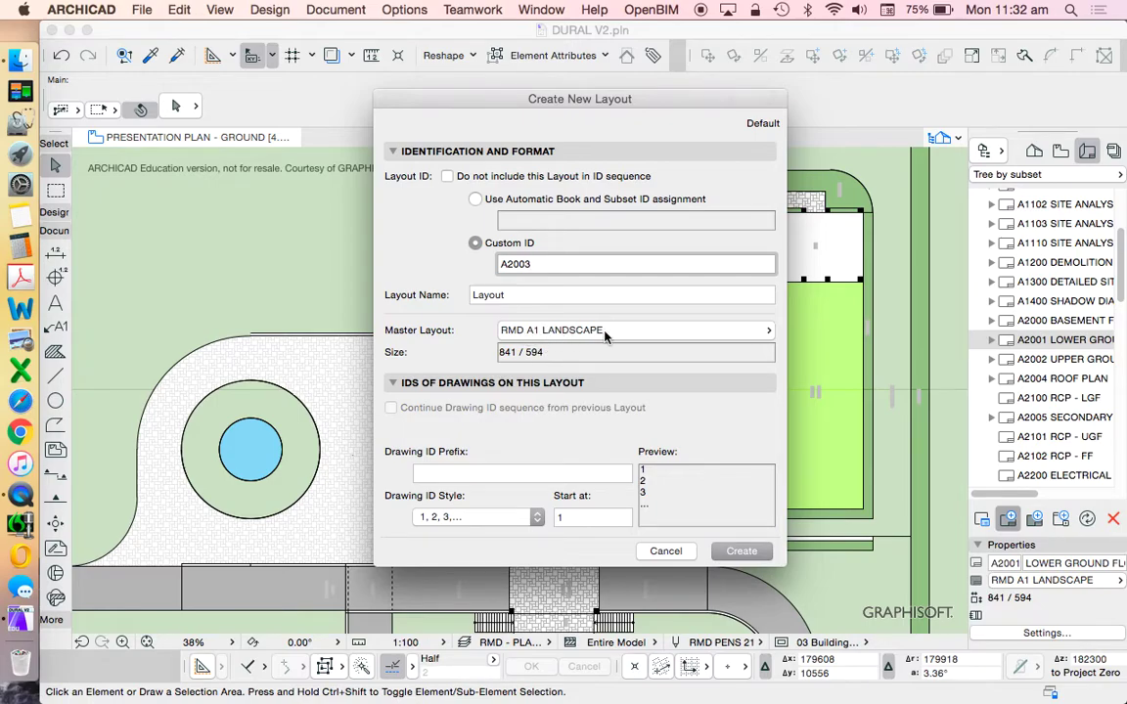
{"action": "left_click", "coordinate": [531, 294]}
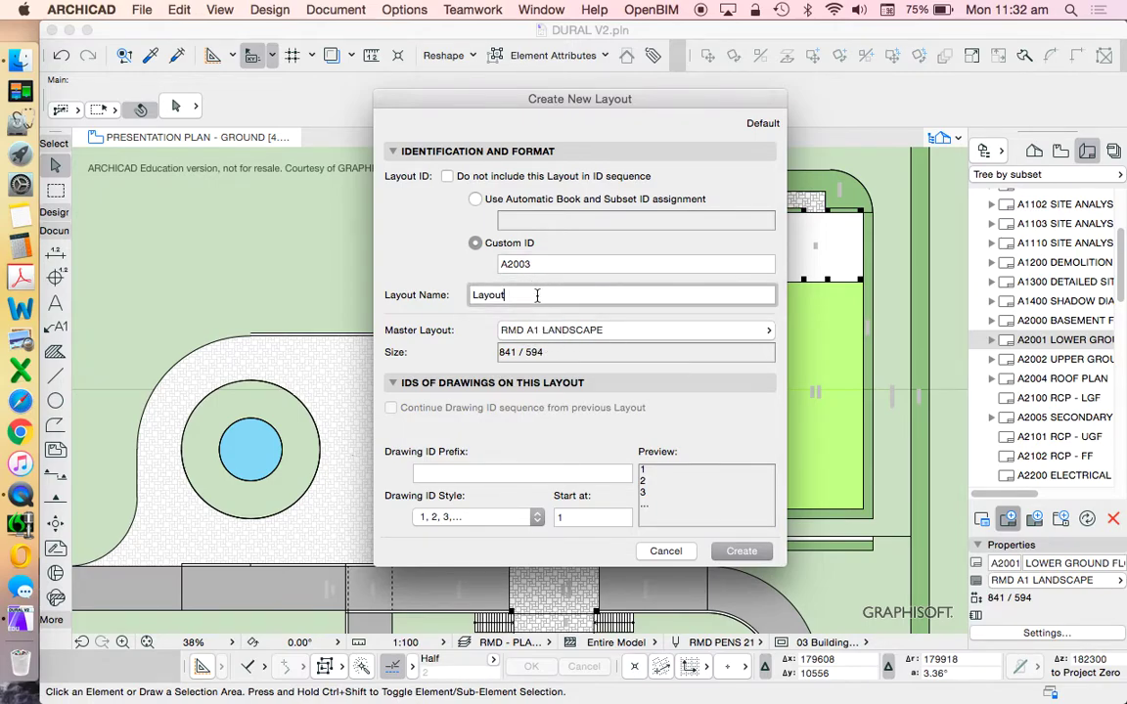
{"action": "left_click_drag", "start_coordinate": [509, 294], "coordinate": [460, 292]}
{"action": "type", "text": "G"}
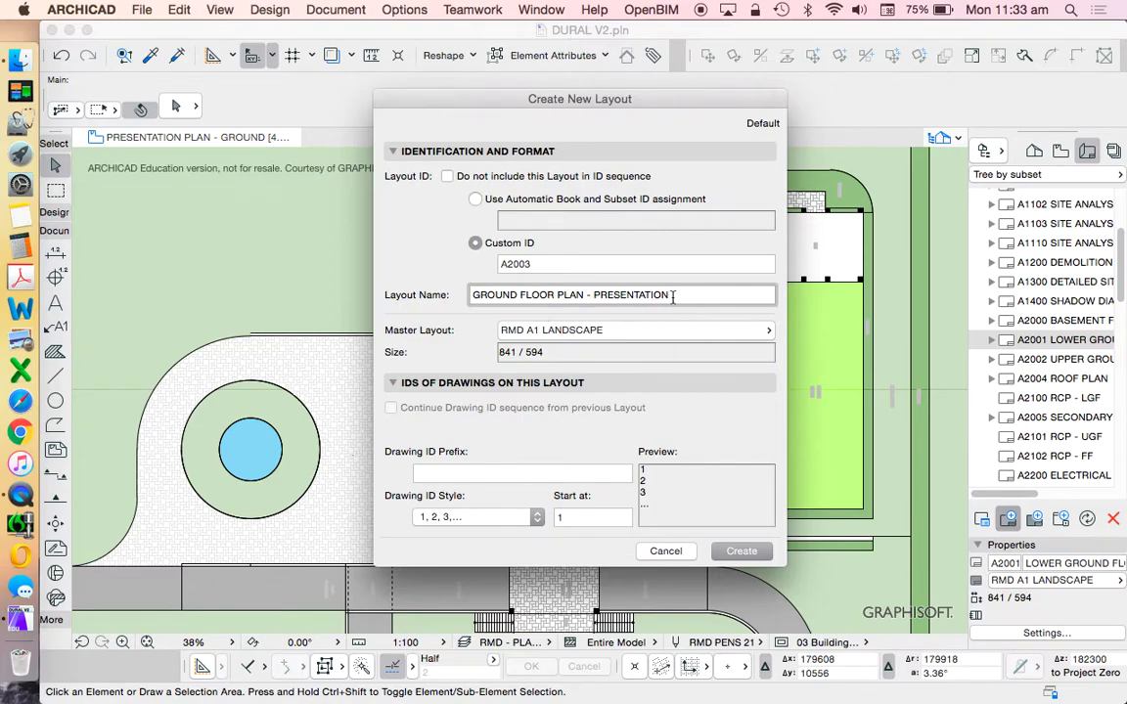
{"action": "left_click_drag", "start_coordinate": [623, 103], "coordinate": [693, 87]}
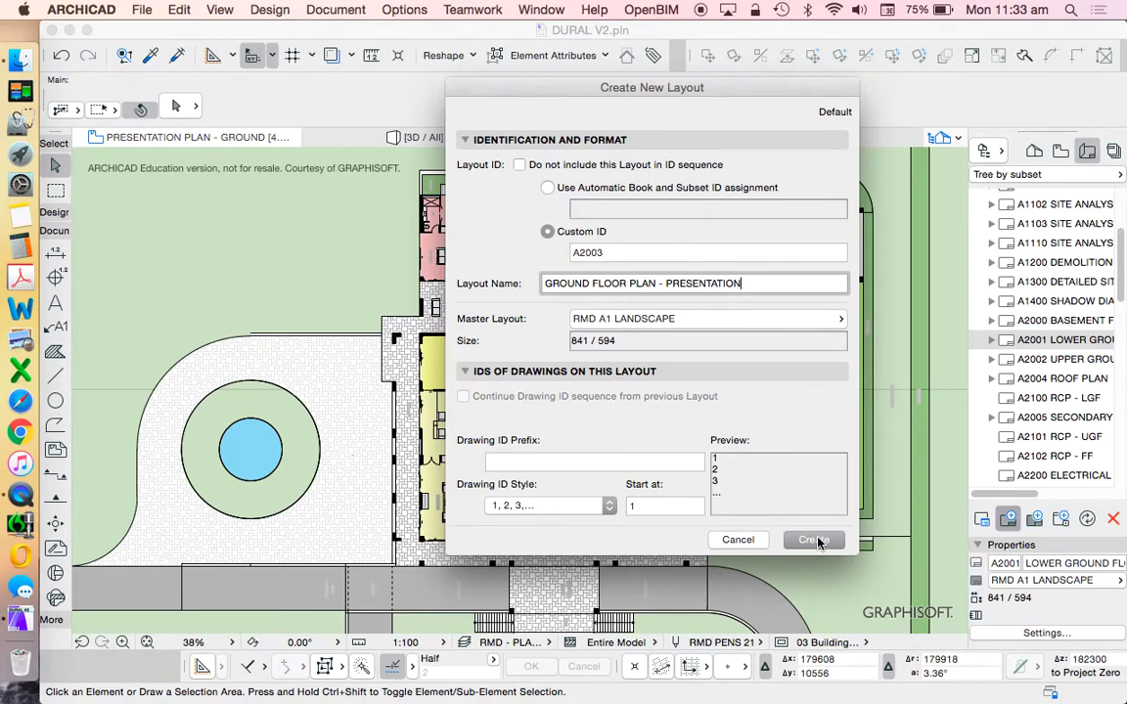
{"action": "left_click", "coordinate": [818, 540]}
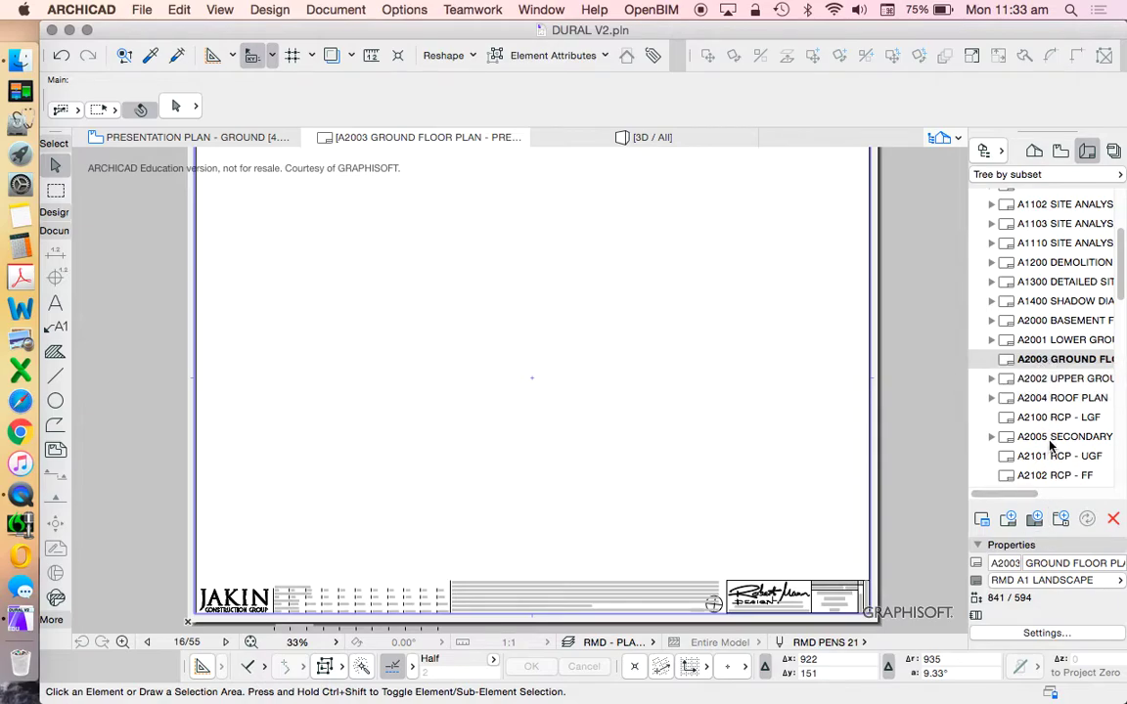
Move A2003 below A2002 UPPER GROUND in the layout order and open it.
{"action": "scroll", "coordinate": [1051, 446], "scroll_direction": "down", "scroll_amount": 2}
{"action": "left_click_drag", "start_coordinate": [1040, 311], "coordinate": [1041, 341]}
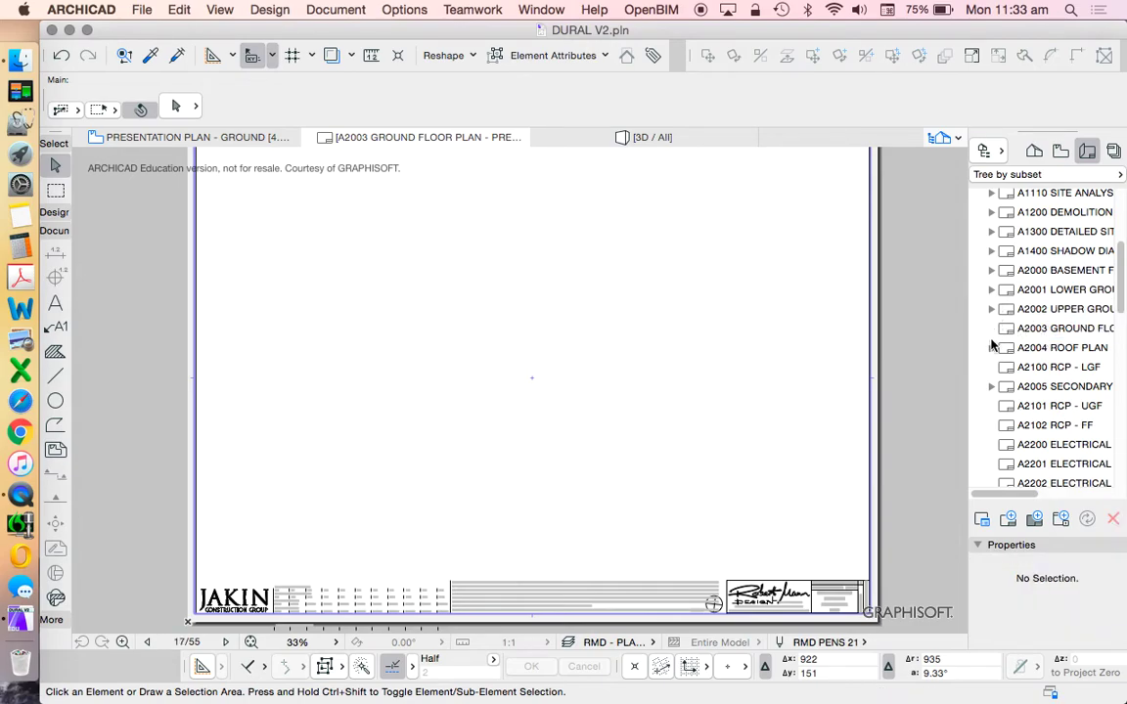
{"action": "scroll", "coordinate": [1042, 336], "scroll_direction": "down", "scroll_amount": 1}
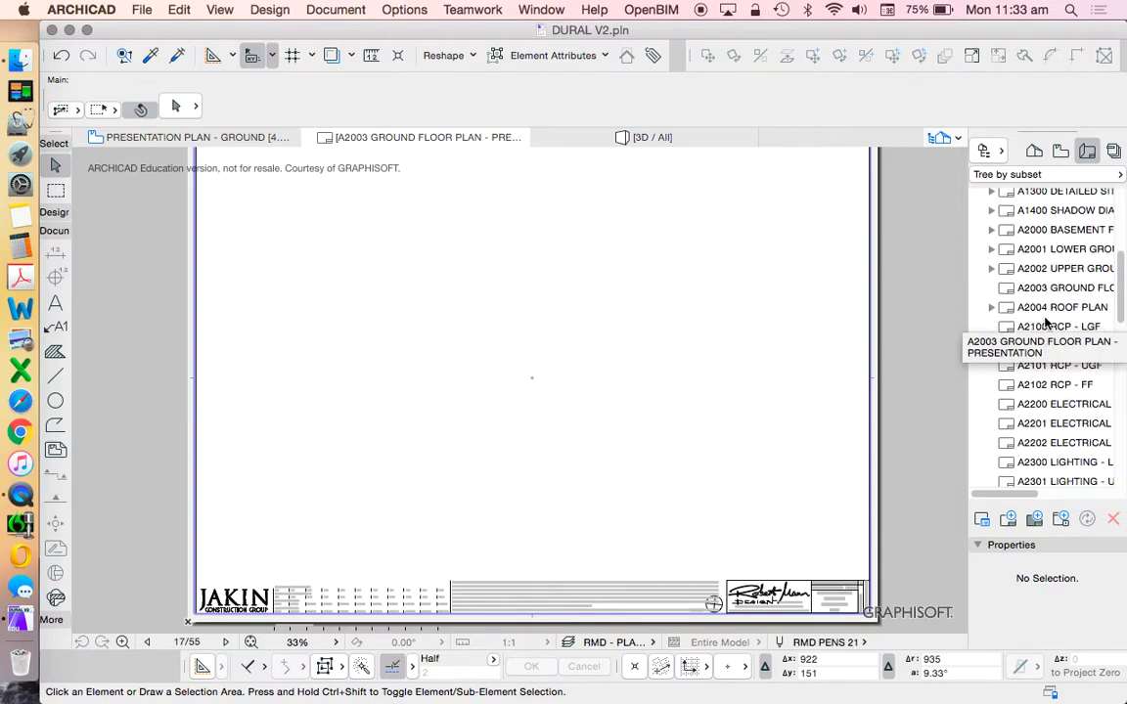
{"action": "double_click", "coordinate": [1052, 287]}
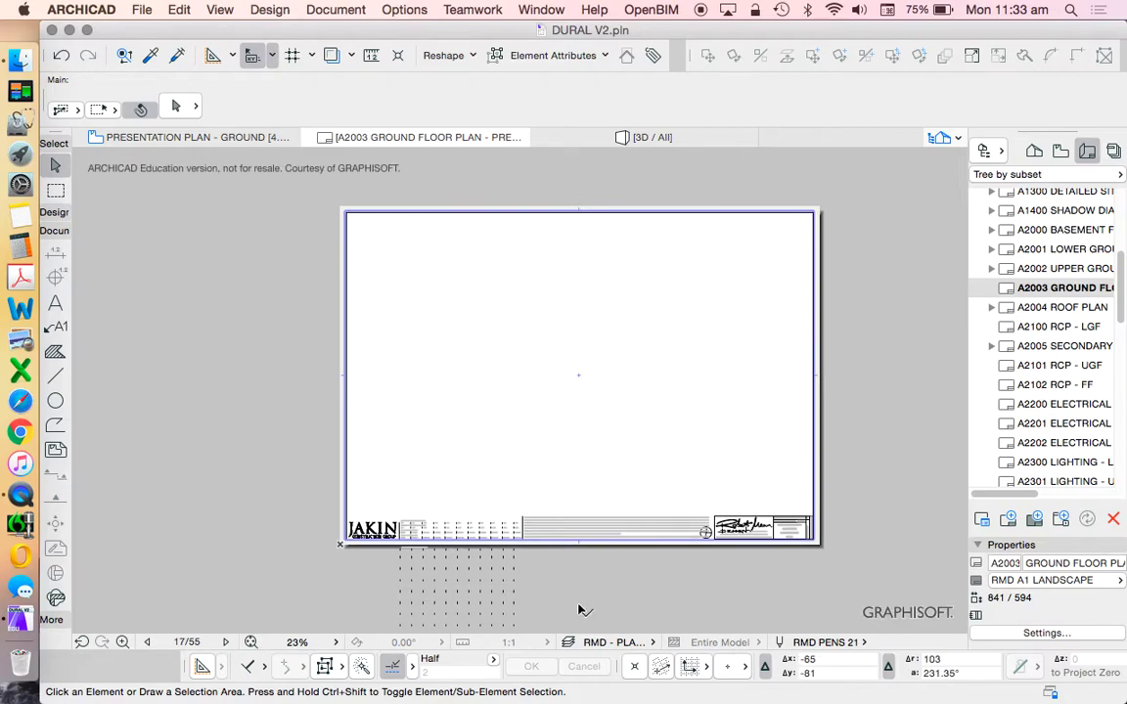
{"action": "left_click", "coordinate": [1060, 151]}
Place the PRESENTATION PLAN - GROUND view as a drawing on the A2003 sheet and select it.
{"action": "left_click_drag", "start_coordinate": [1072, 458], "coordinate": [597, 370]}
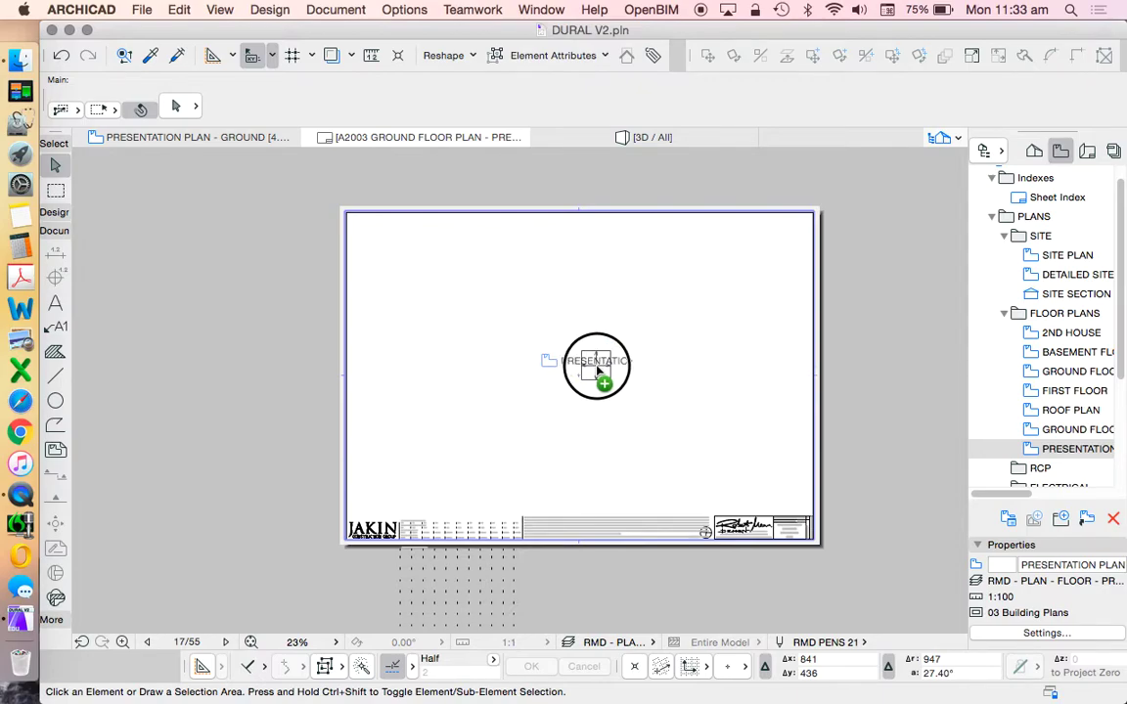
{"action": "left_click_drag", "start_coordinate": [597, 370], "coordinate": [596, 368]}
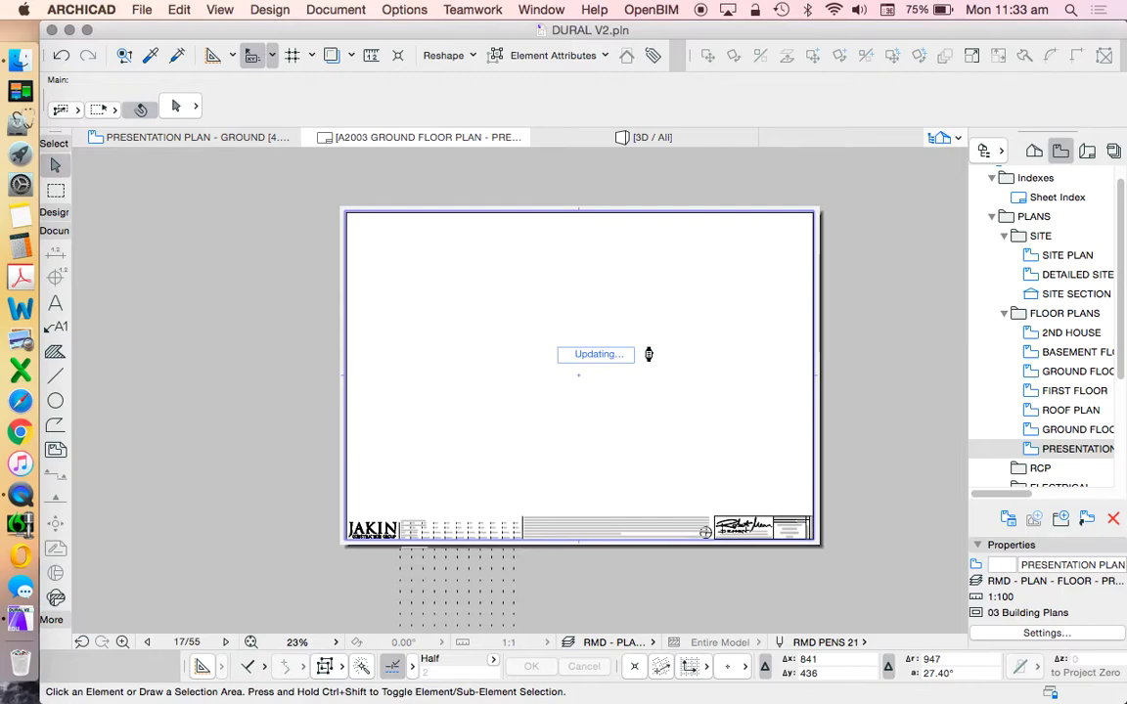
{"action": "left_click", "coordinate": [459, 222]}
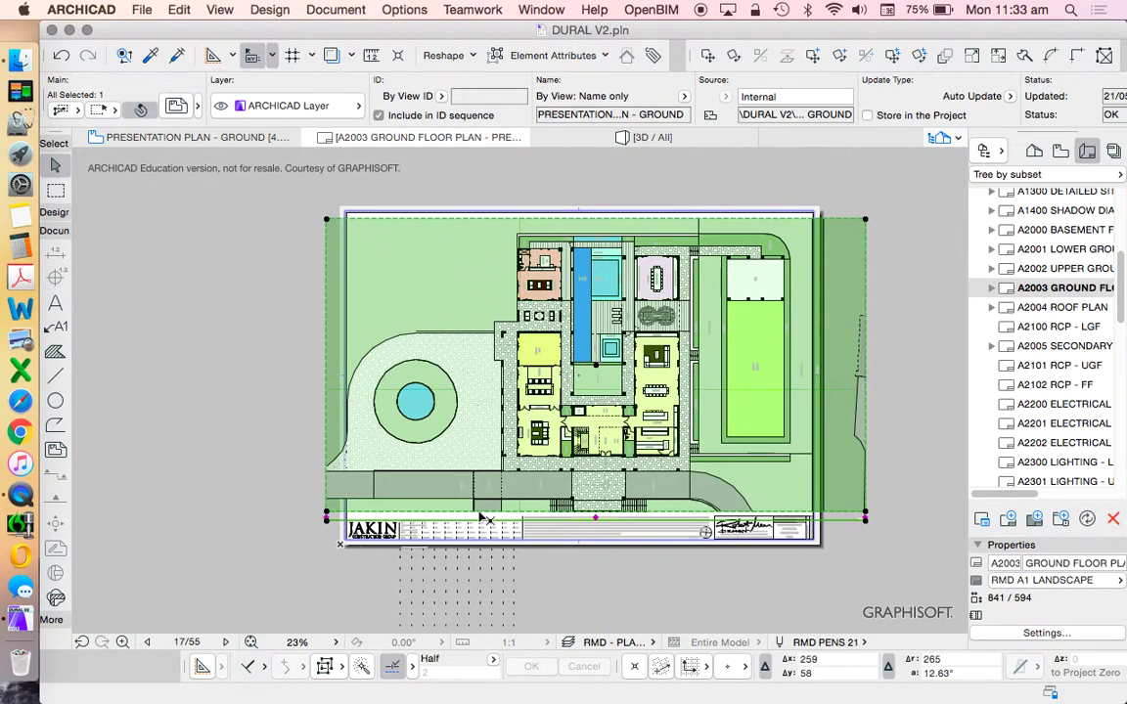
{"action": "scroll", "coordinate": [380, 383], "scroll_direction": "up", "scroll_amount": 2}
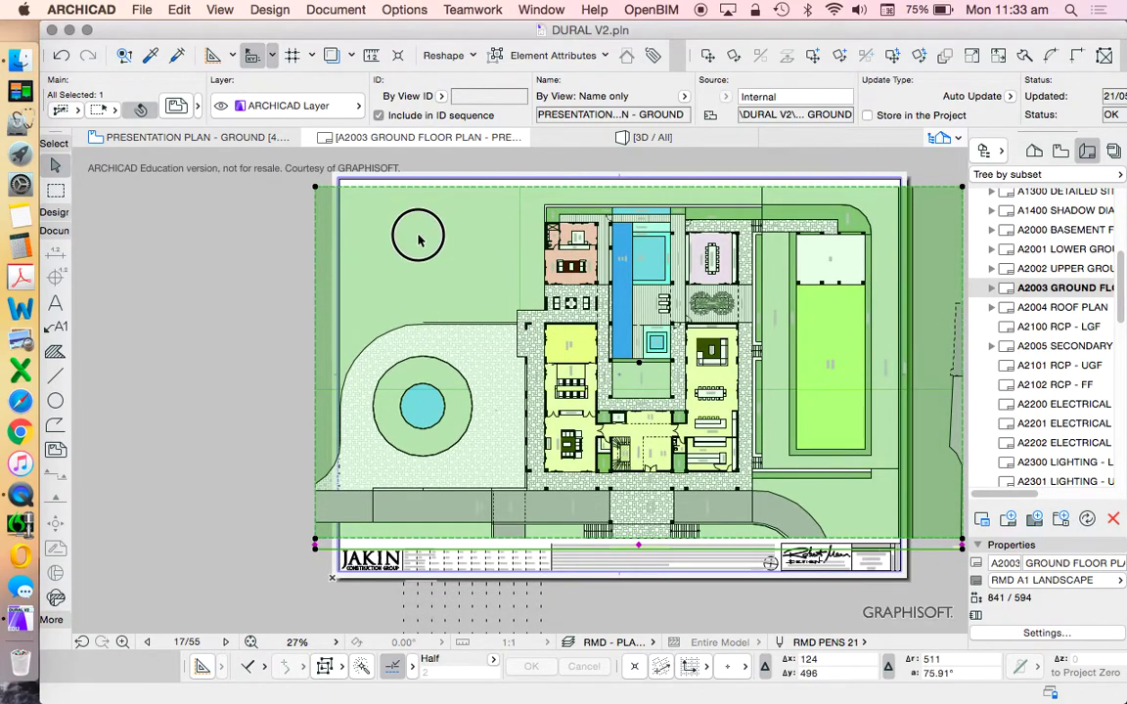
{"action": "left_click", "coordinate": [712, 55]}
{"action": "left_click", "coordinate": [496, 467]}
{"action": "left_click", "coordinate": [360, 380]}
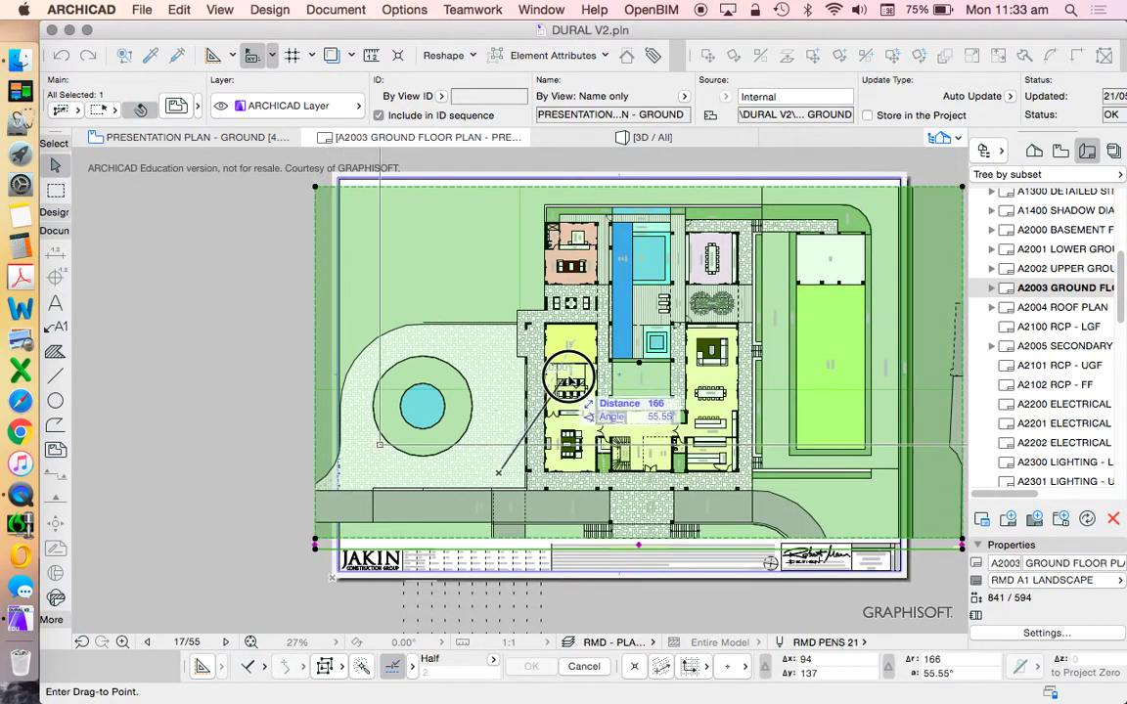
Set the placed drawing's Built-in Drawing Title to No Title.
{"action": "scroll", "coordinate": [368, 460], "scroll_direction": "up", "scroll_amount": 3}
{"action": "scroll", "coordinate": [254, 415], "scroll_direction": "down", "scroll_amount": 4}
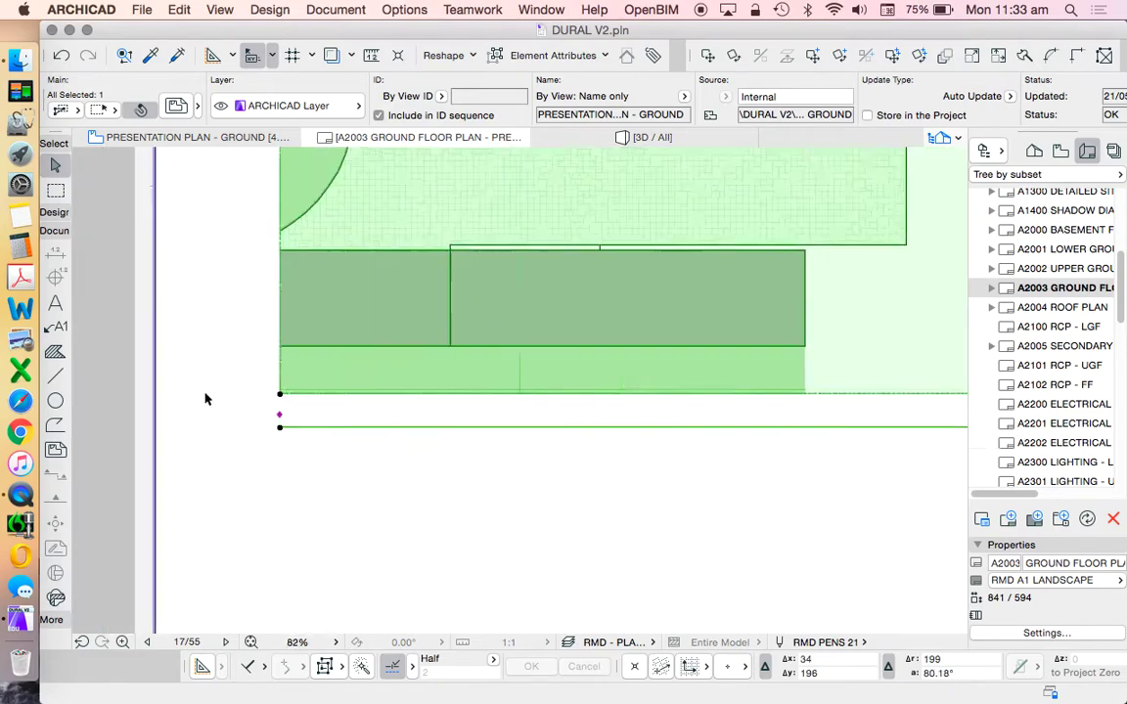
{"action": "scroll", "coordinate": [464, 438], "scroll_direction": "down", "scroll_amount": 3}
{"action": "scroll", "coordinate": [641, 453], "scroll_direction": "up", "scroll_amount": 2}
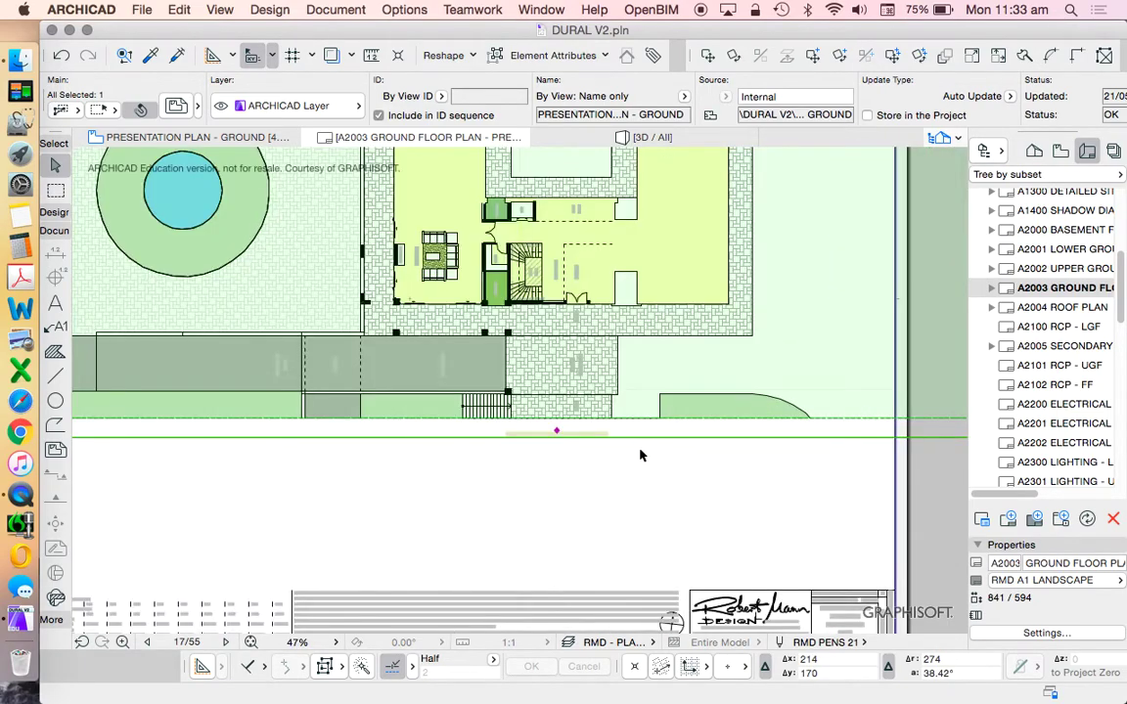
{"action": "scroll", "coordinate": [631, 507], "scroll_direction": "down", "scroll_amount": 2}
{"action": "scroll", "coordinate": [387, 491], "scroll_direction": "up", "scroll_amount": 1}
{"action": "scroll", "coordinate": [419, 471], "scroll_direction": "down", "scroll_amount": 3}
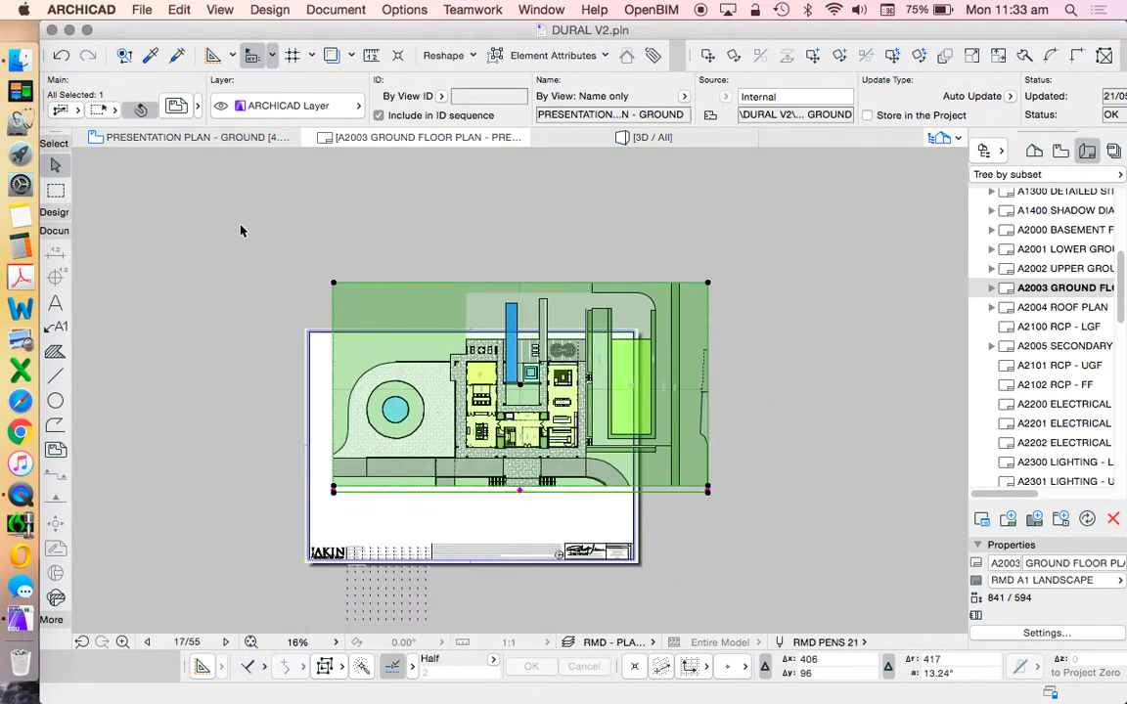
{"action": "key", "text": "super+t"}
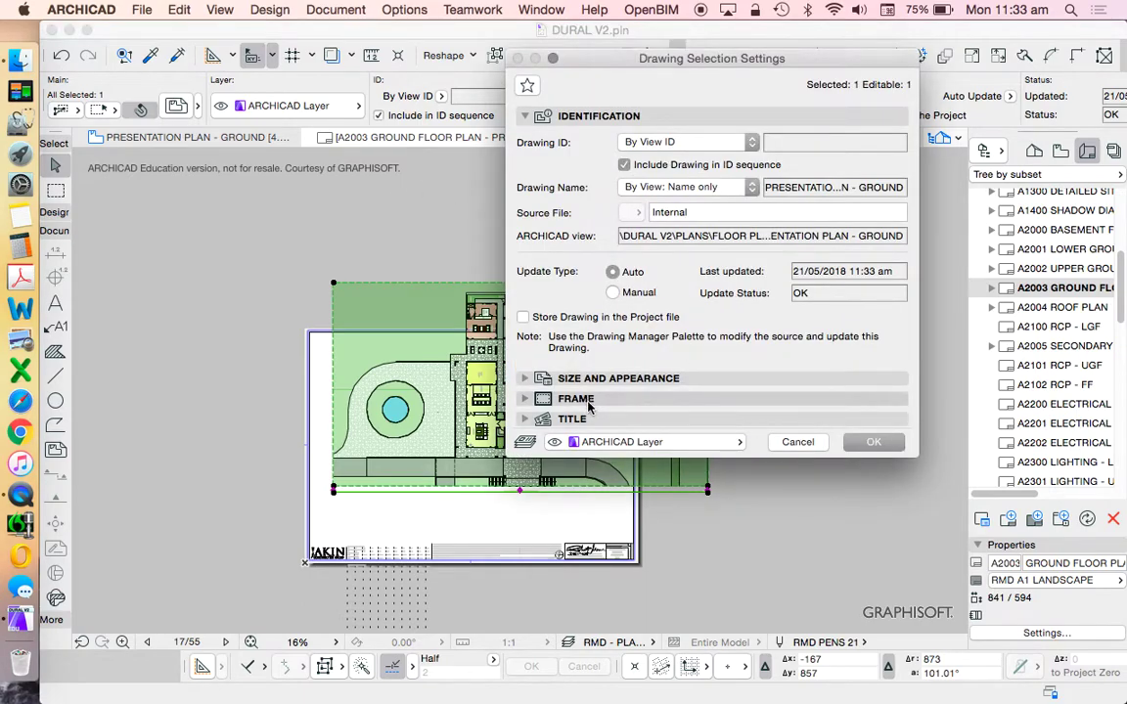
{"action": "left_click", "coordinate": [534, 420]}
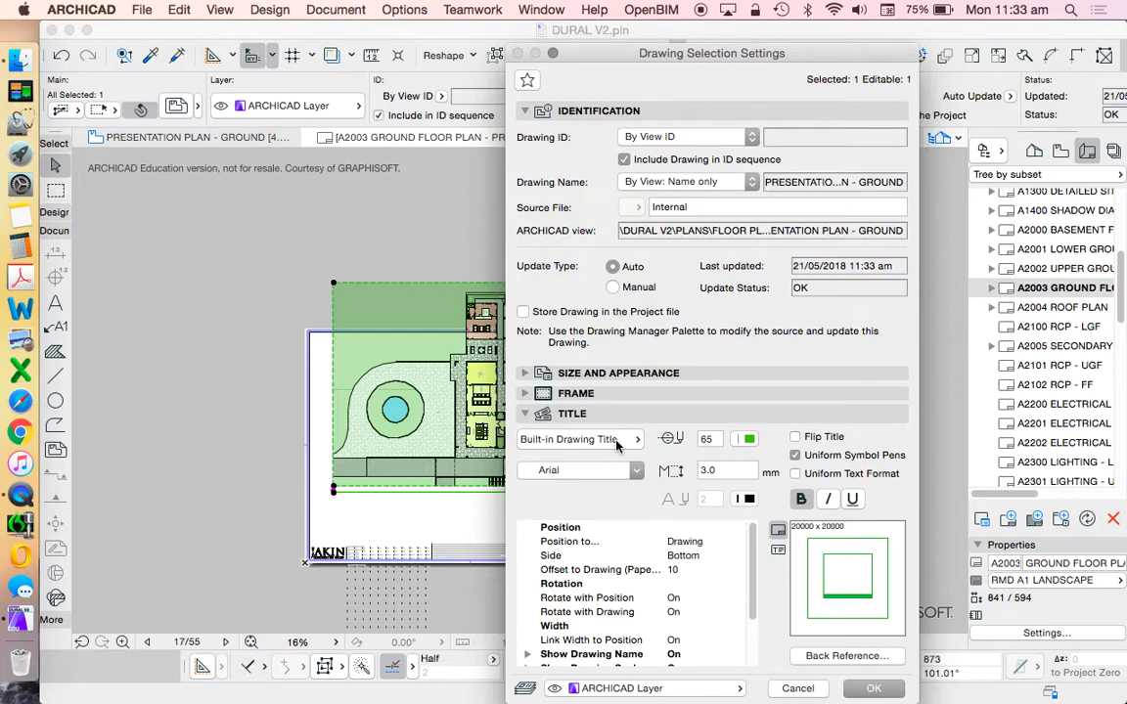
{"action": "left_click", "coordinate": [616, 445]}
{"action": "left_click", "coordinate": [679, 437]}
{"action": "left_click", "coordinate": [872, 688]}
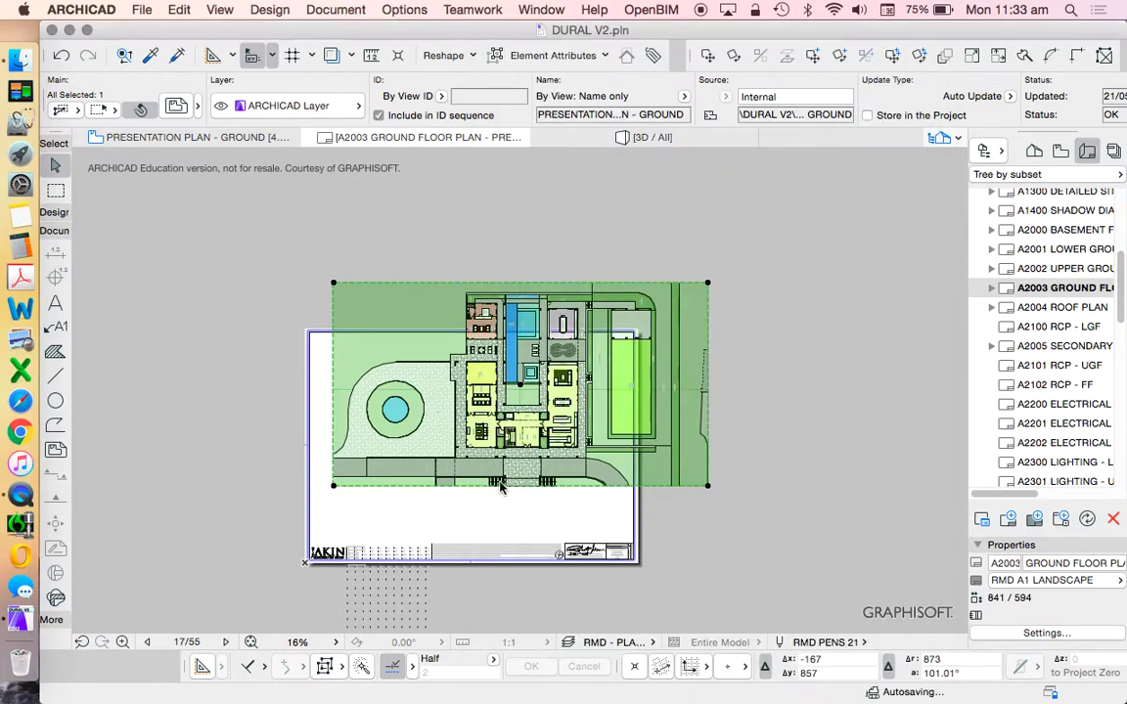
Crop the drawing's left and right edges inward and move it inside the sheet frame.
{"action": "scroll", "coordinate": [494, 487], "scroll_direction": "up", "scroll_amount": 3}
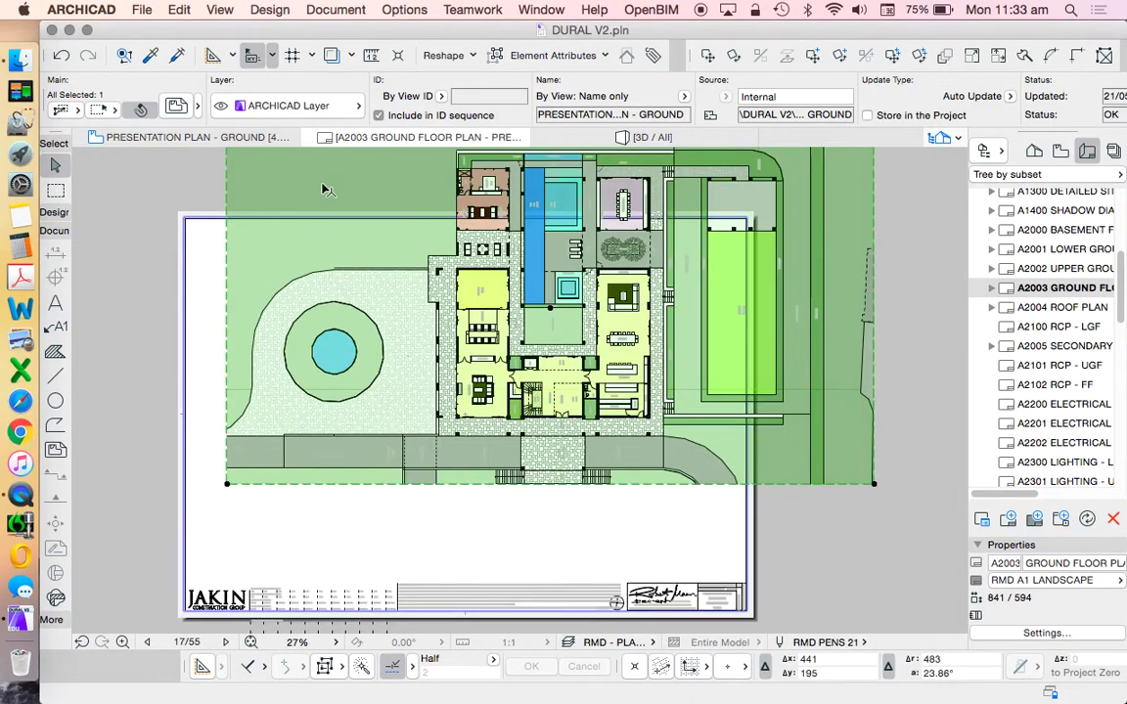
{"action": "left_click", "coordinate": [235, 261]}
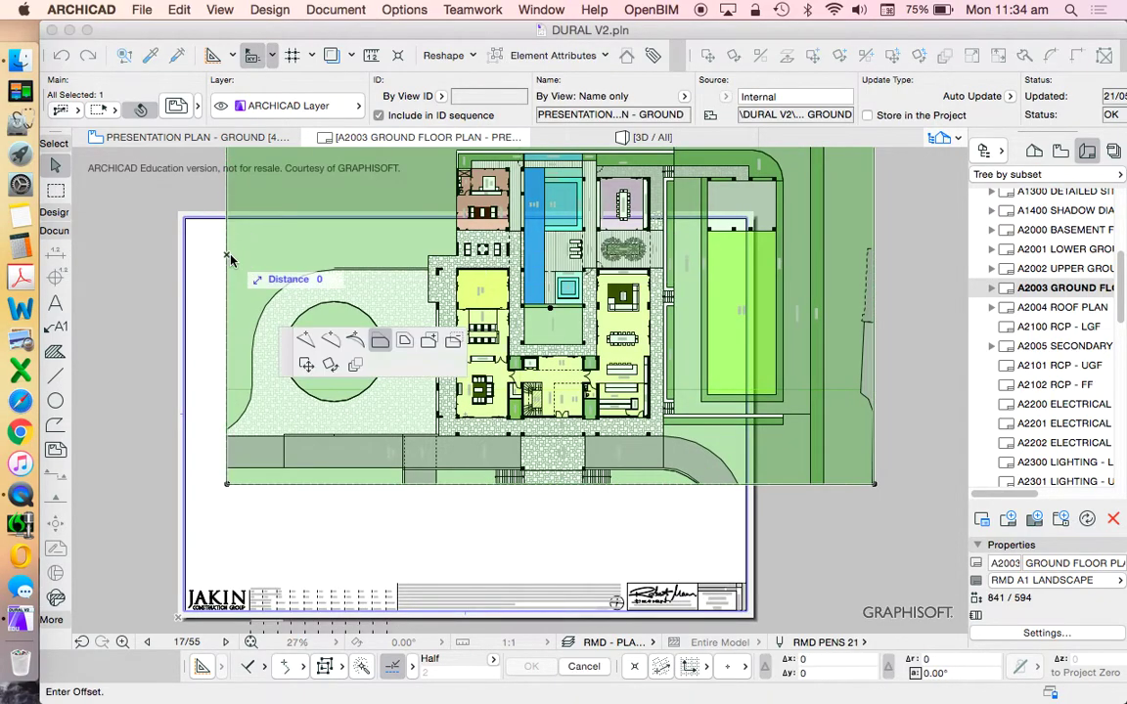
{"action": "left_click", "coordinate": [402, 259]}
{"action": "left_click", "coordinate": [874, 223]}
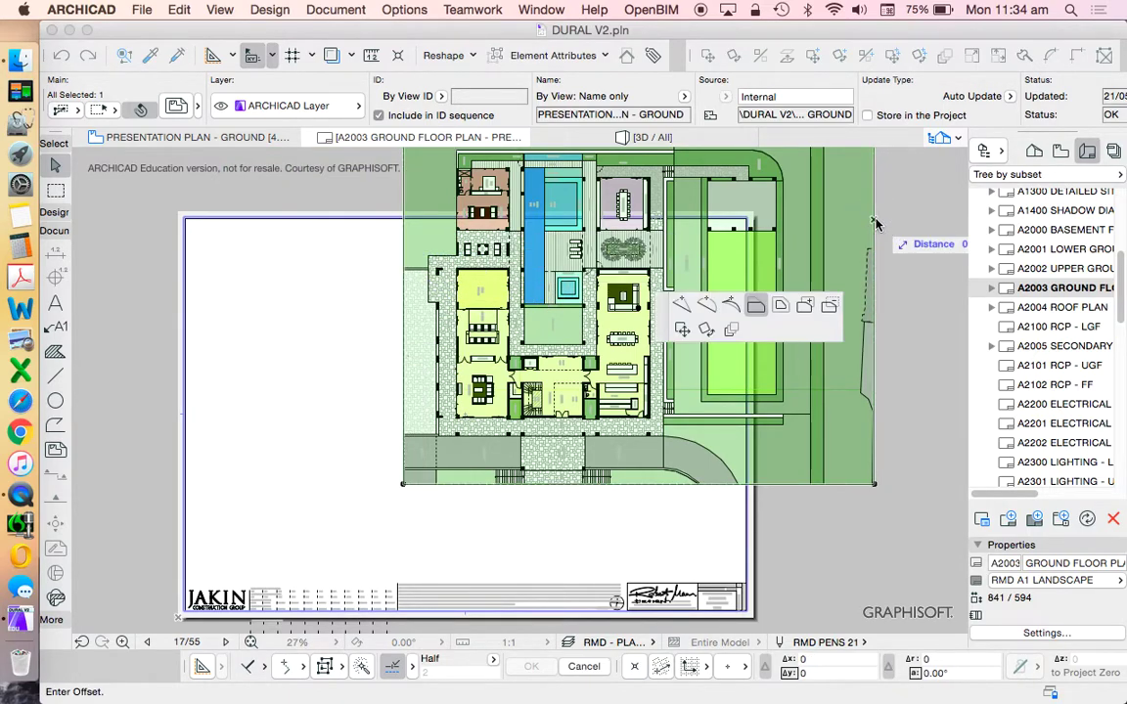
{"action": "left_click", "coordinate": [685, 215]}
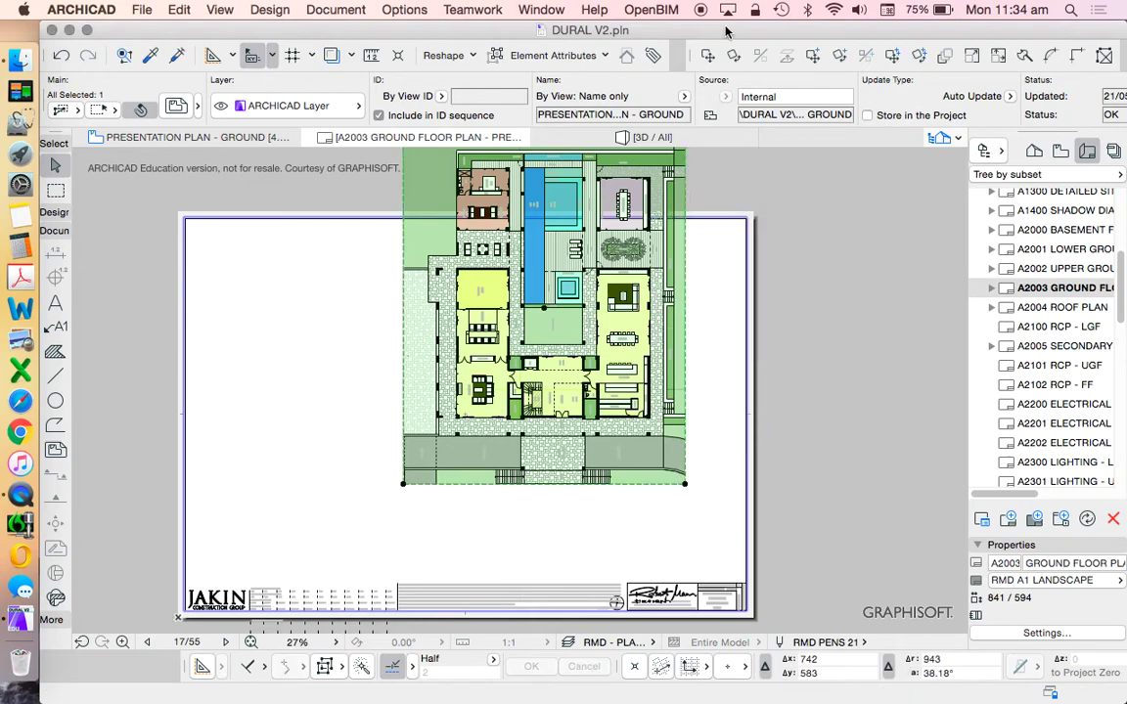
{"action": "left_click", "coordinate": [597, 371]}
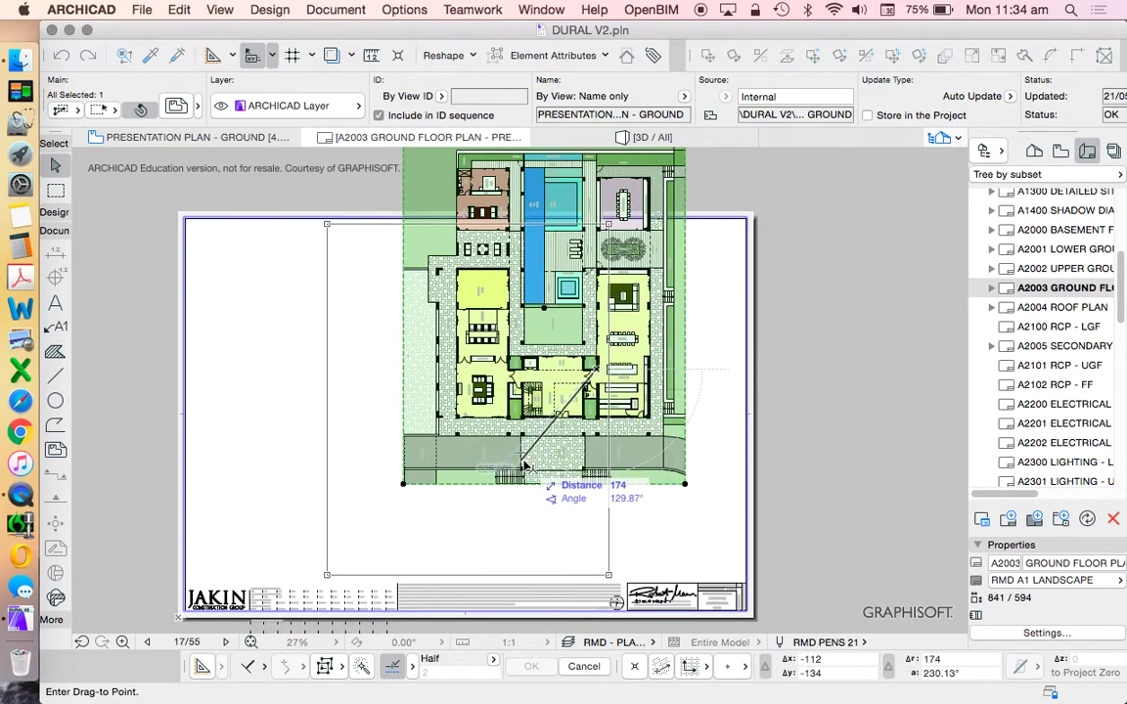
{"action": "left_click", "coordinate": [523, 466]}
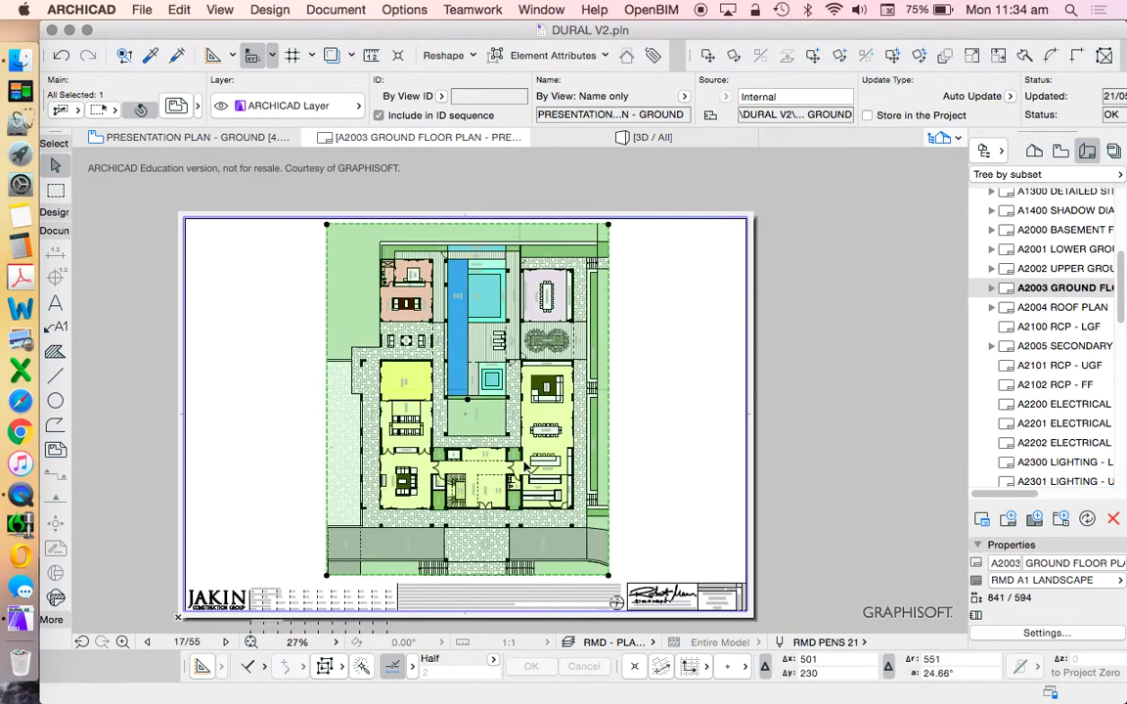
Offset the drawing's left and right edges out to the sheet border.
{"action": "left_click", "coordinate": [327, 307]}
{"action": "left_click", "coordinate": [189, 271]}
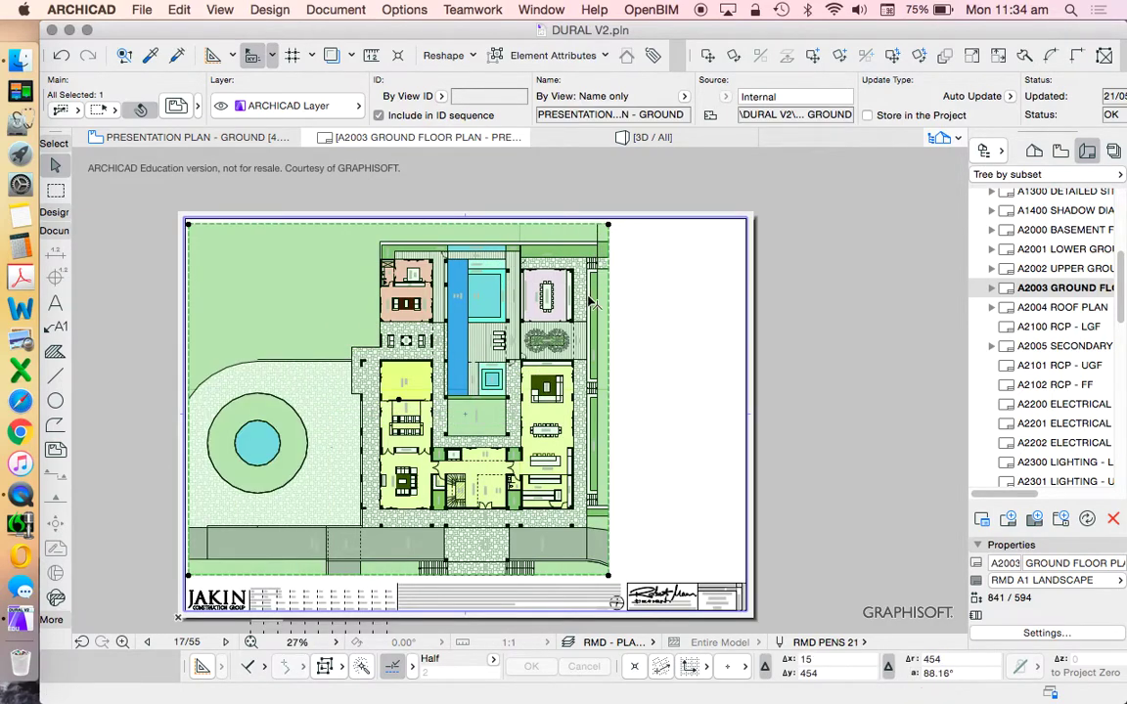
{"action": "left_click", "coordinate": [608, 296]}
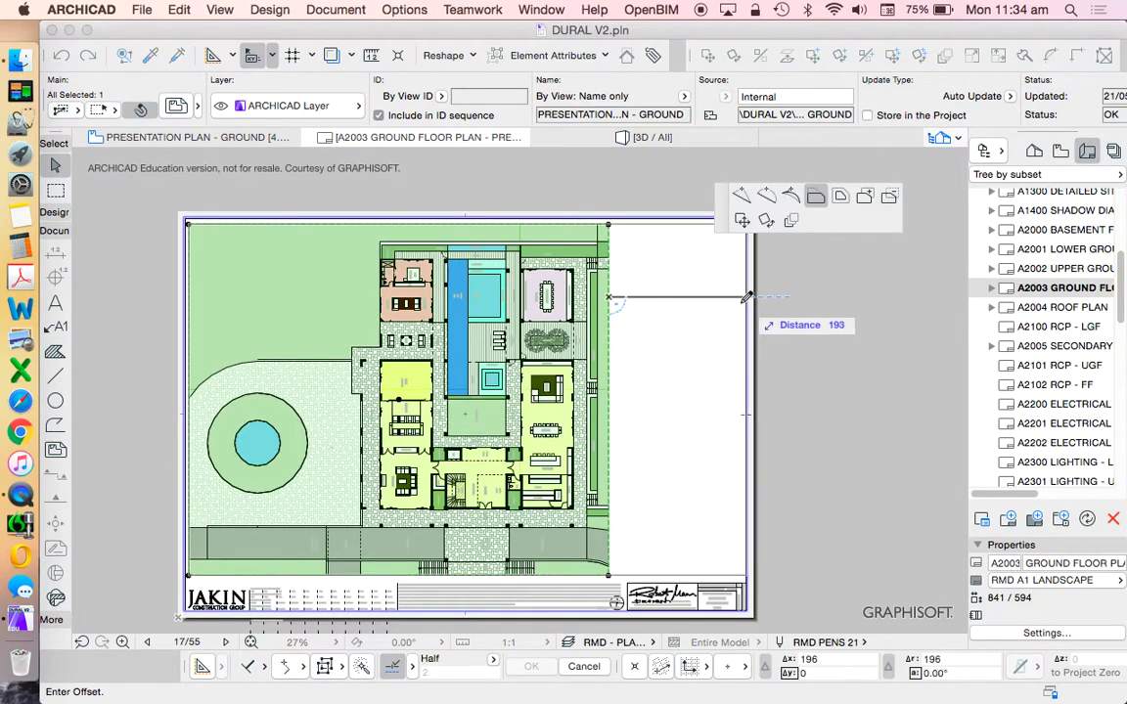
{"action": "left_click", "coordinate": [743, 297]}
{"action": "key", "text": "Escape"}
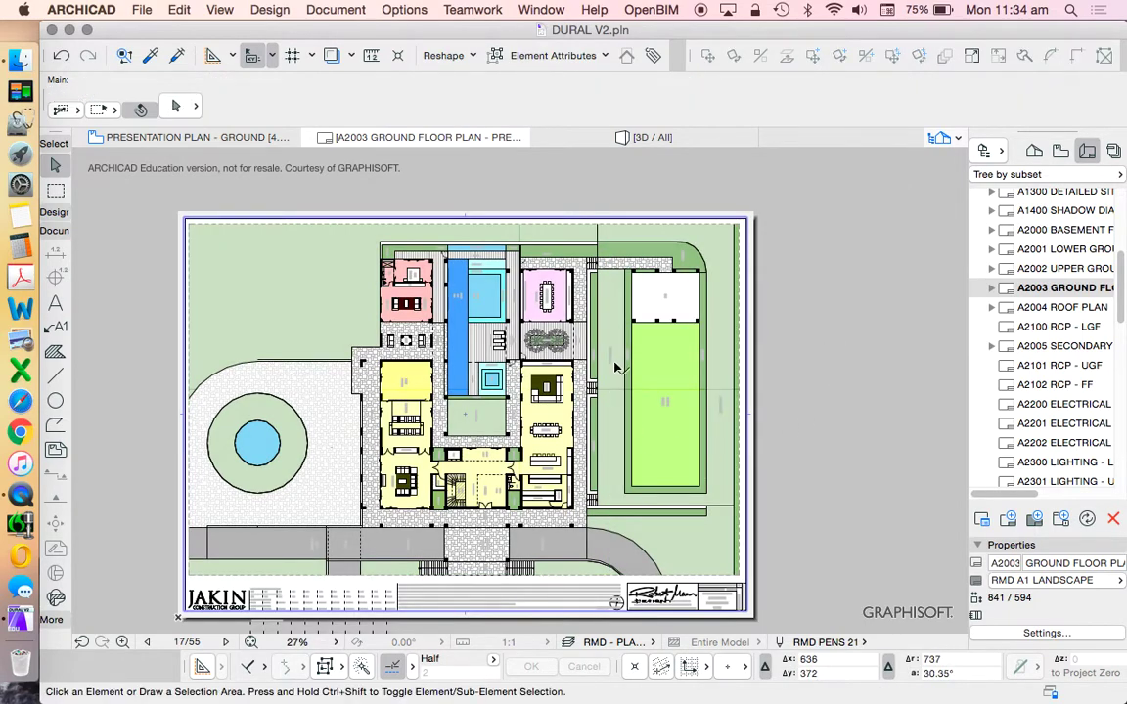
{"action": "scroll", "coordinate": [516, 235], "scroll_direction": "down", "scroll_amount": 3}
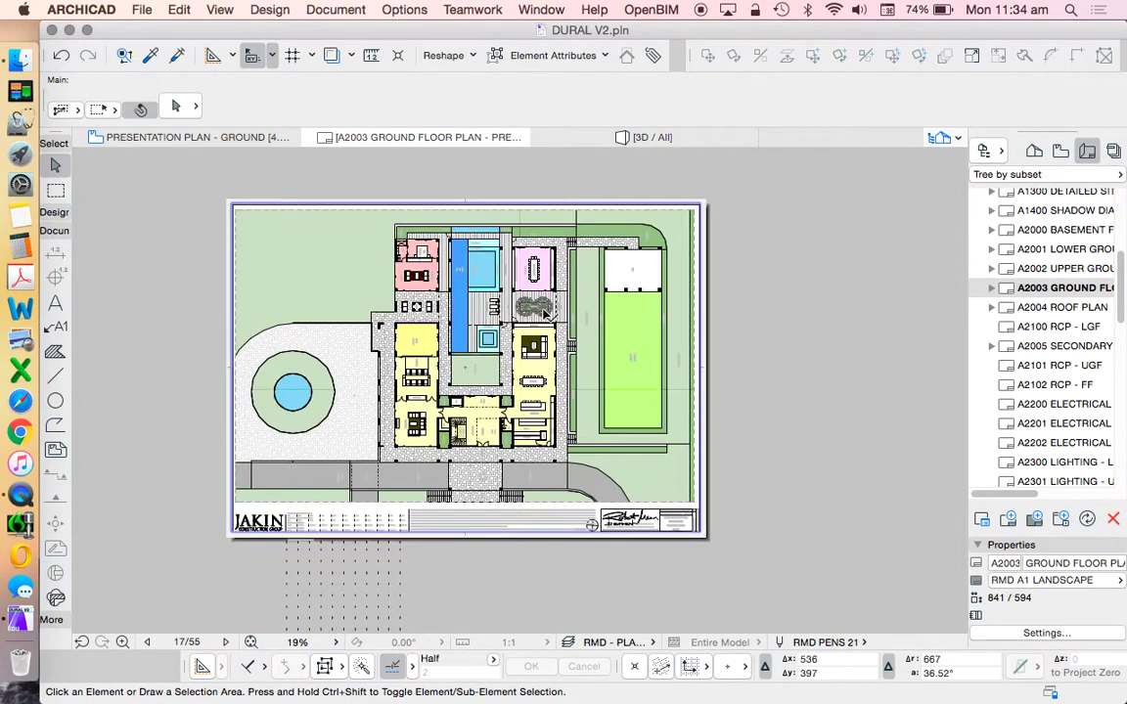
{"action": "scroll", "coordinate": [536, 308], "scroll_direction": "up", "scroll_amount": 4}
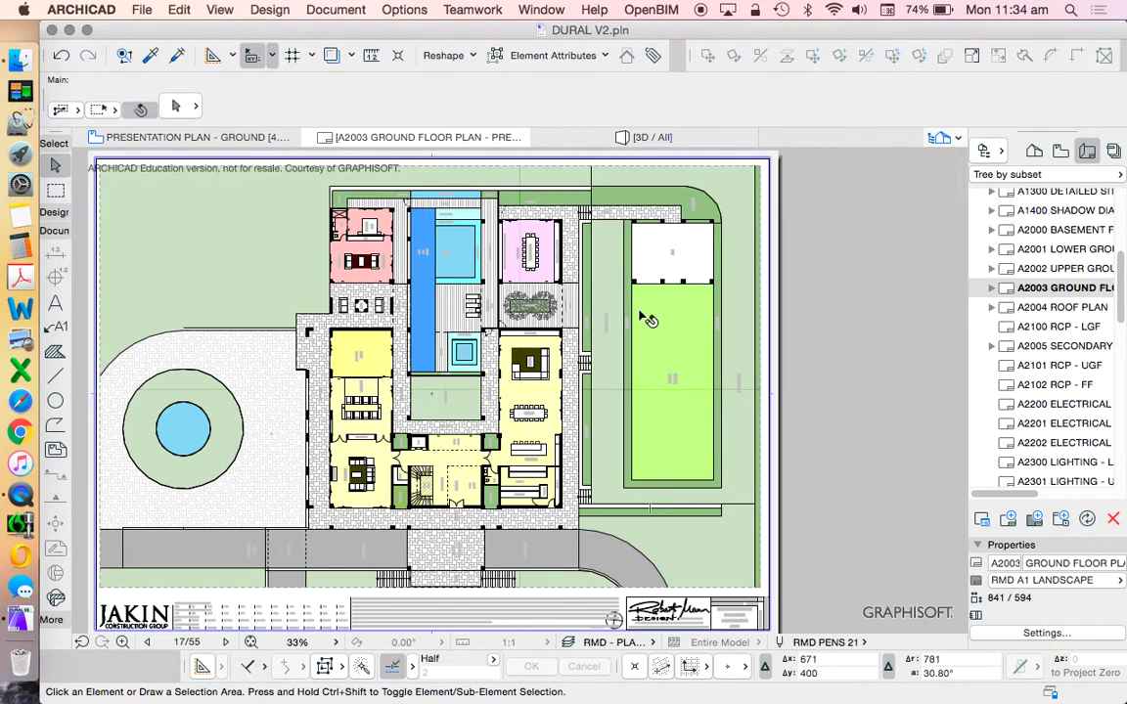
{"action": "scroll", "coordinate": [651, 328], "scroll_direction": "down", "scroll_amount": 1}
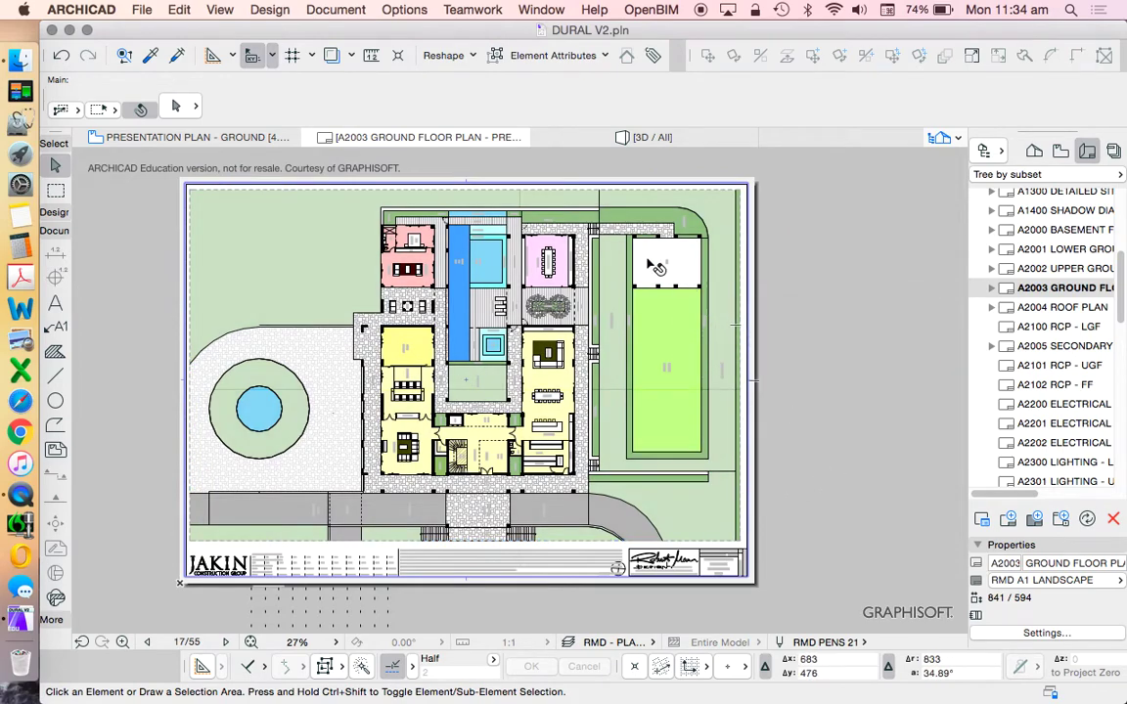
Copy the plan title from A2002 onto A2003, placed in the green strip above the title block.
{"action": "double_click", "coordinate": [1066, 269]}
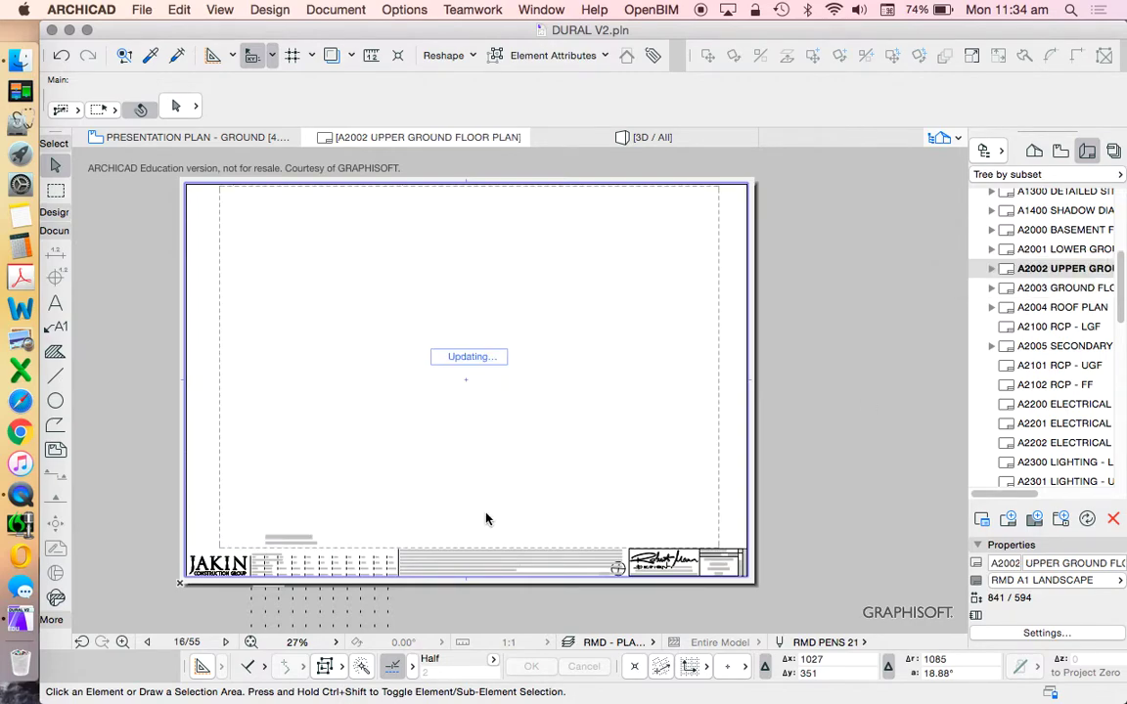
{"action": "left_click", "coordinate": [247, 533]}
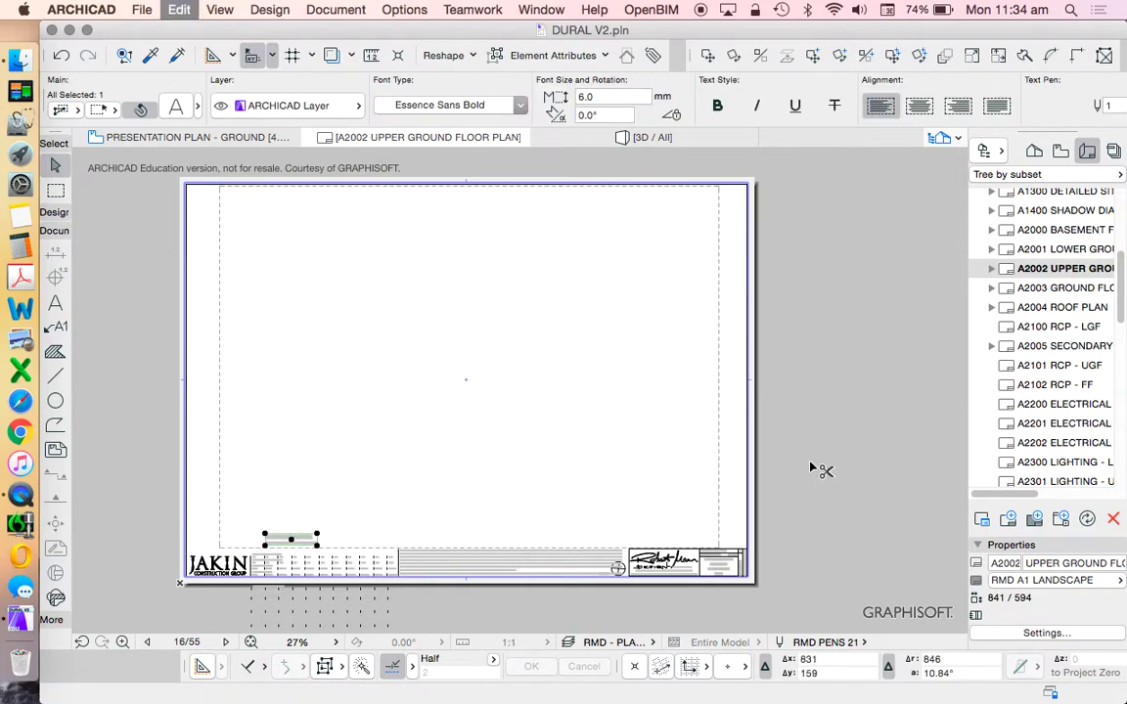
{"action": "double_click", "coordinate": [1061, 288]}
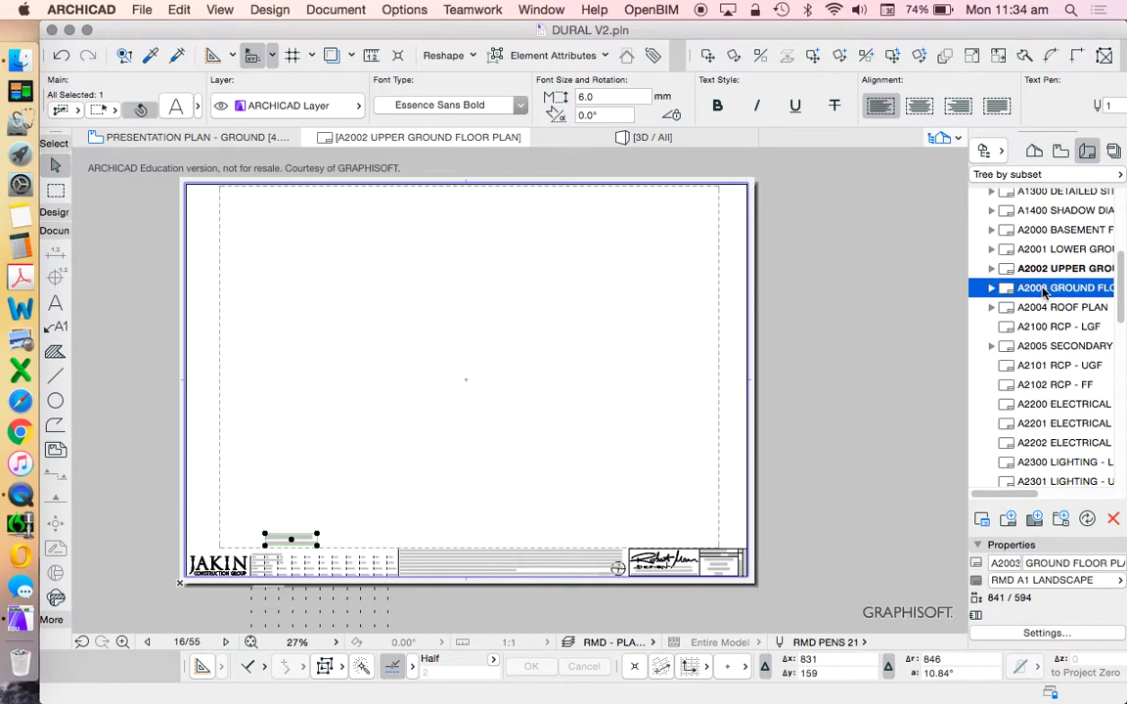
{"action": "key", "text": "super+v"}
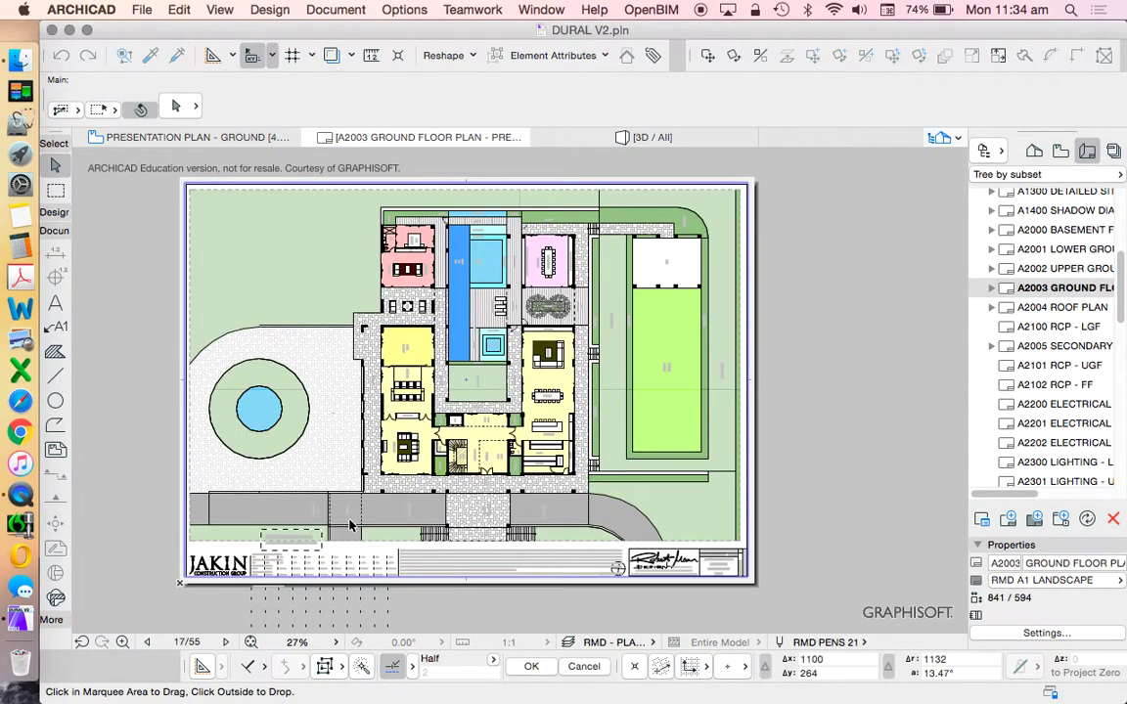
{"action": "left_click", "coordinate": [147, 538]}
{"action": "scroll", "coordinate": [264, 543], "scroll_direction": "up", "scroll_amount": 5}
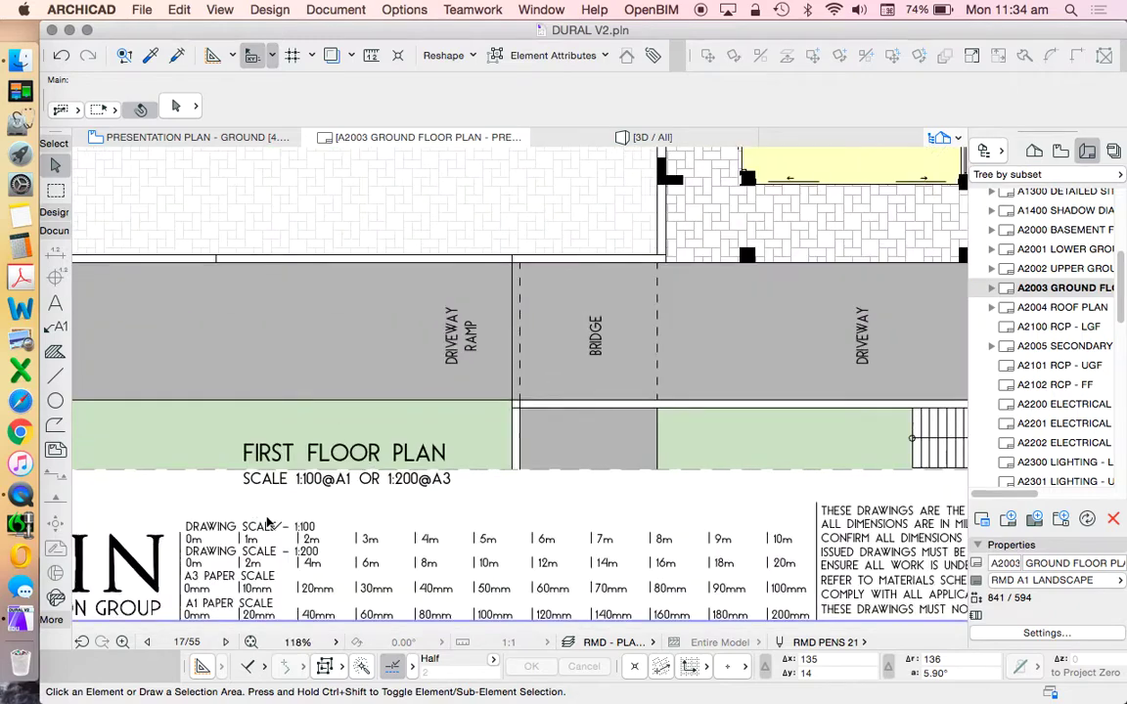
{"action": "left_click_drag", "start_coordinate": [370, 448], "coordinate": [325, 423]}
{"action": "scroll", "coordinate": [212, 448], "scroll_direction": "up", "scroll_amount": 3}
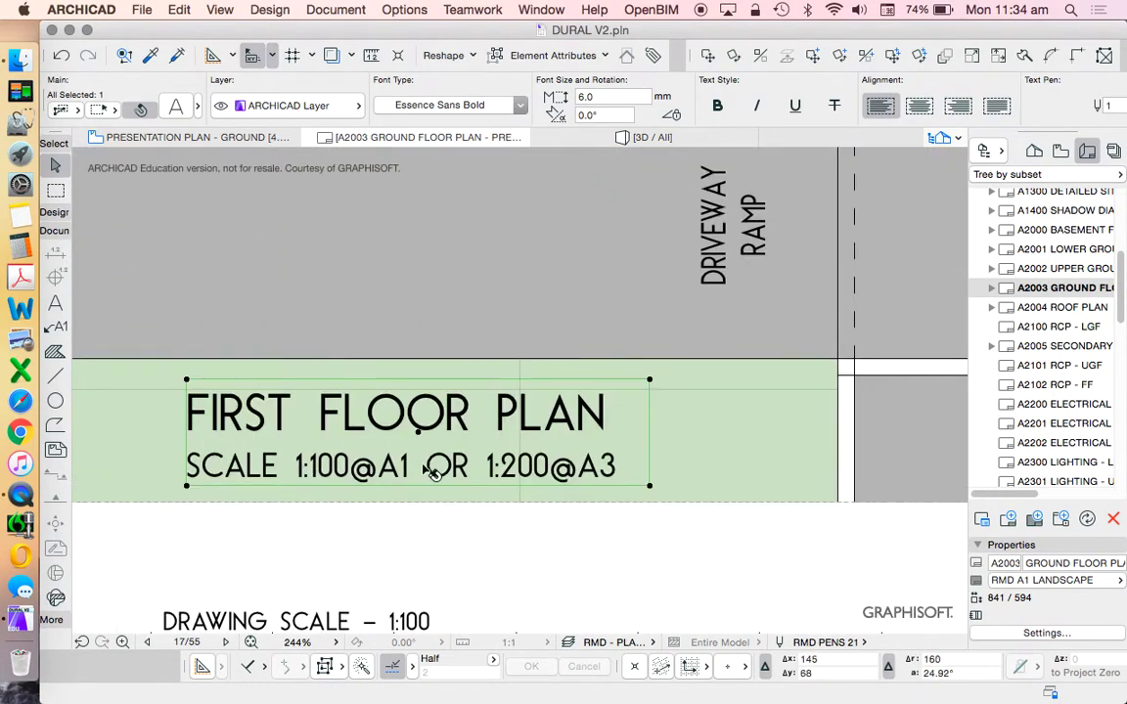
Replace FIRST with GROUND so the title reads GROUND FLOOR PLAN / SCALE 1:100@A1 OR 1:200@A3.
{"action": "double_click", "coordinate": [442, 416]}
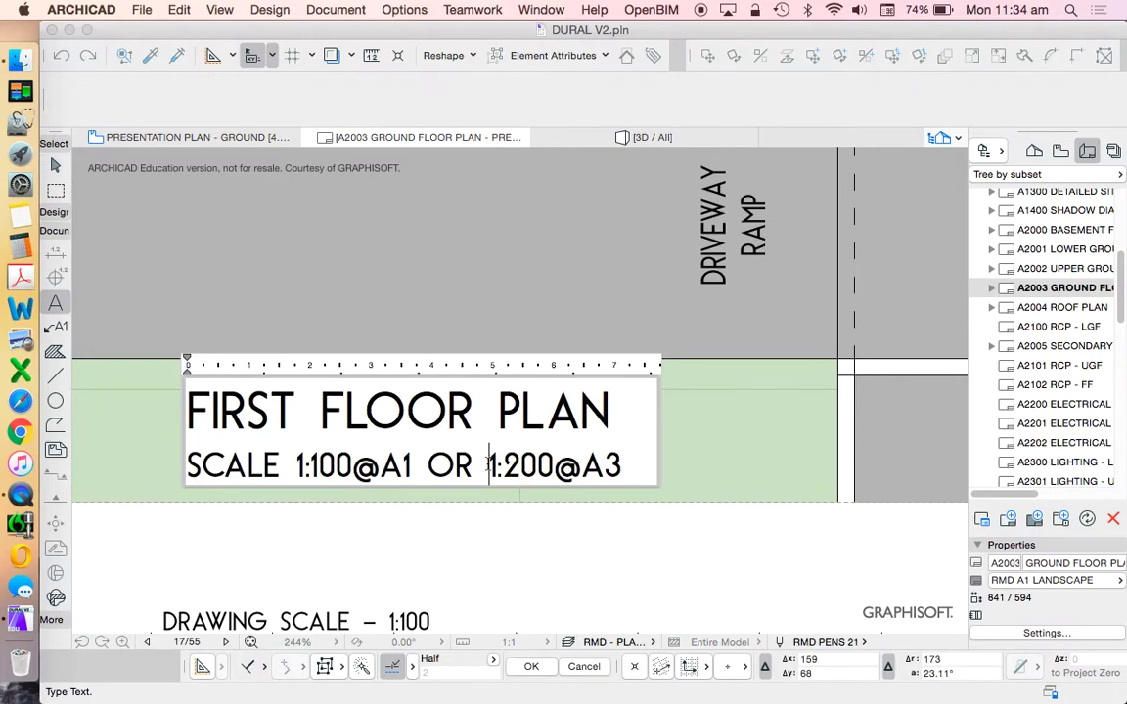
{"action": "left_click", "coordinate": [297, 406]}
{"action": "double_click", "coordinate": [283, 409]}
{"action": "type", "text": "GROUND"}
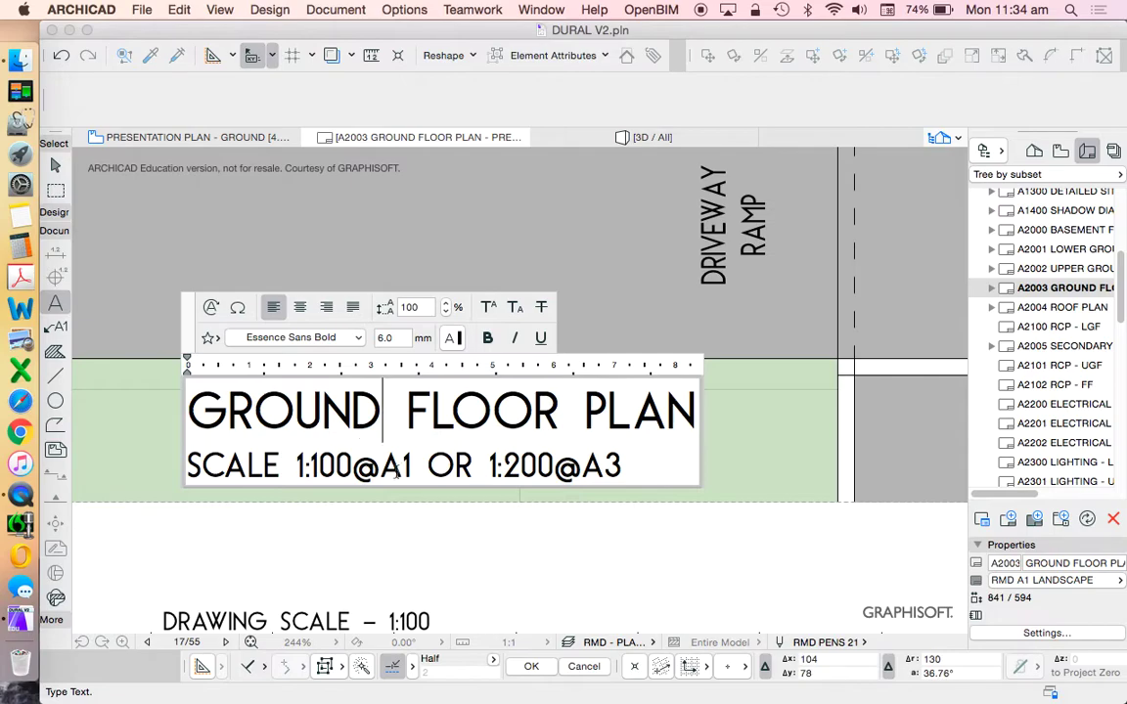
{"action": "left_click", "coordinate": [428, 528]}
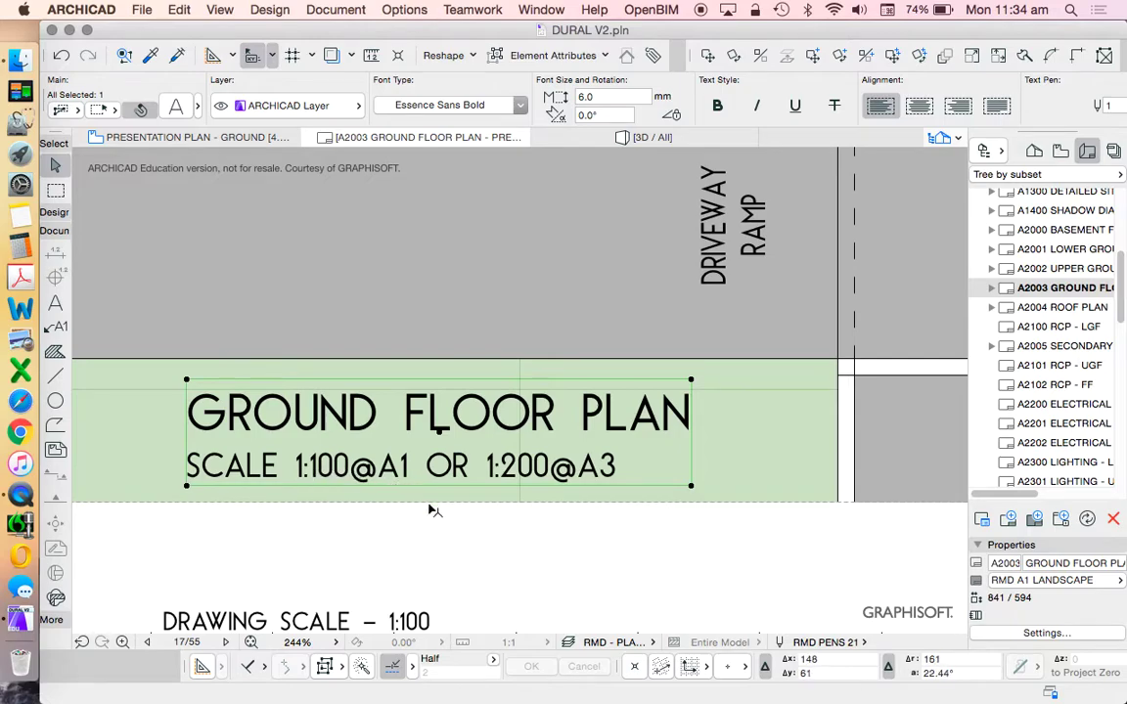
{"action": "left_click", "coordinate": [591, 537]}
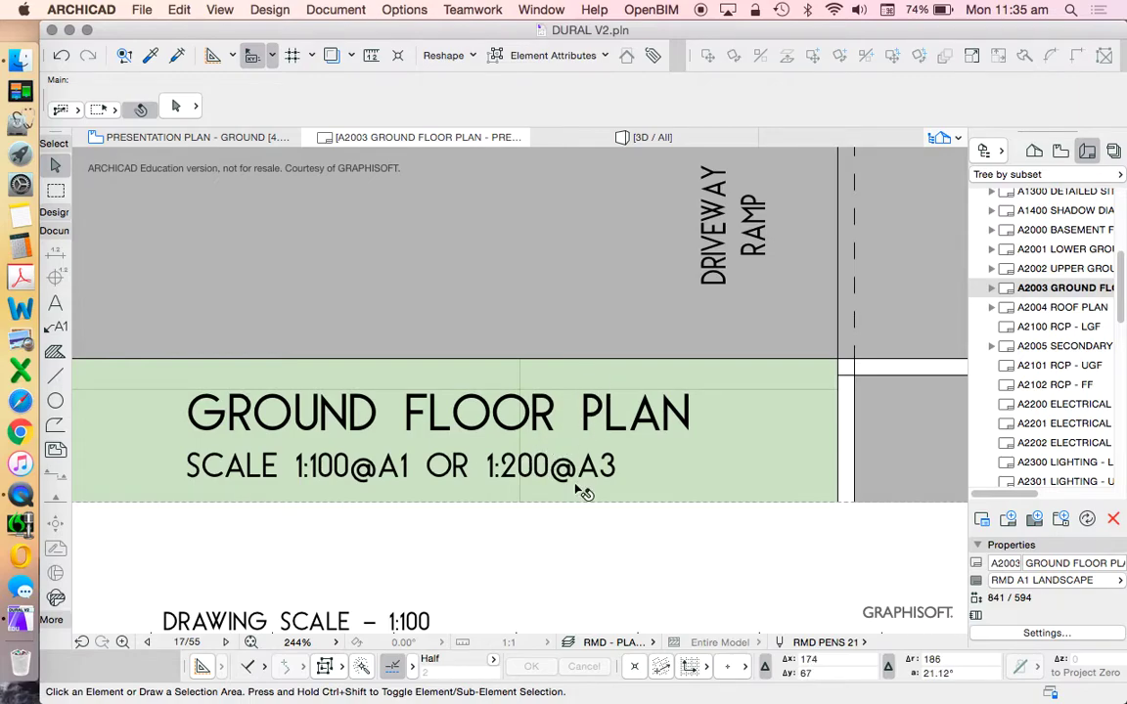
{"action": "scroll", "coordinate": [485, 334], "scroll_direction": "down", "scroll_amount": 5}
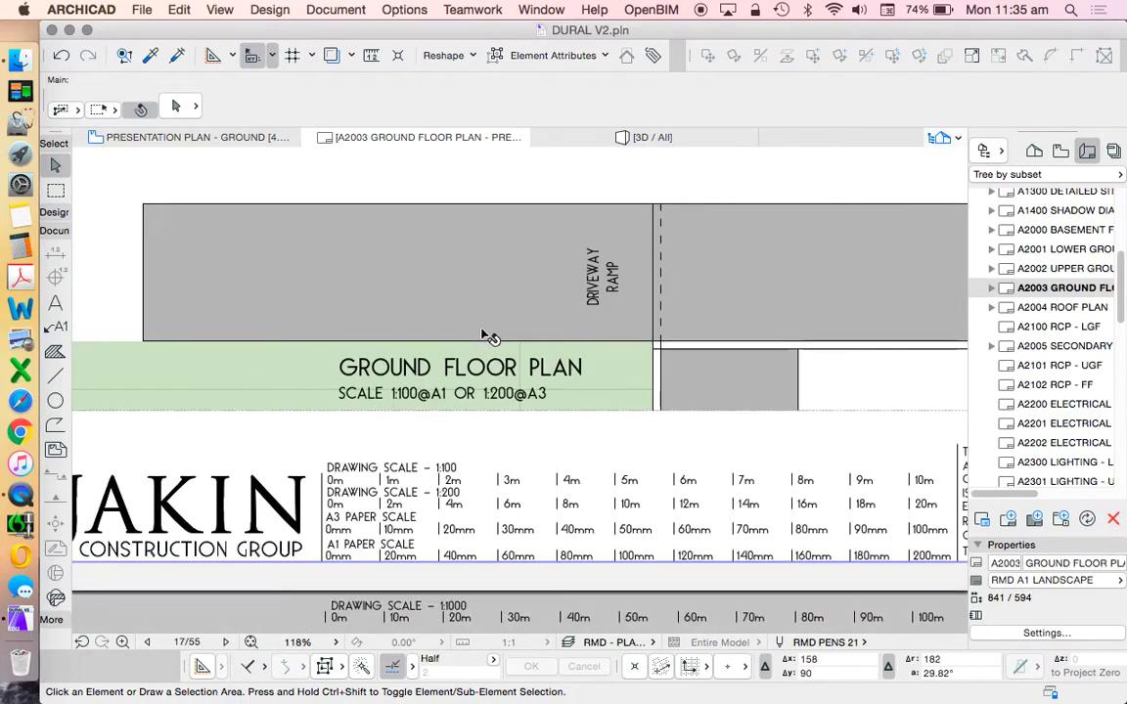
{"action": "scroll", "coordinate": [905, 531], "scroll_direction": "up", "scroll_amount": 3}
{"action": "scroll", "coordinate": [458, 482], "scroll_direction": "down", "scroll_amount": 3}
{"action": "scroll", "coordinate": [458, 482], "scroll_direction": "up", "scroll_amount": 1}
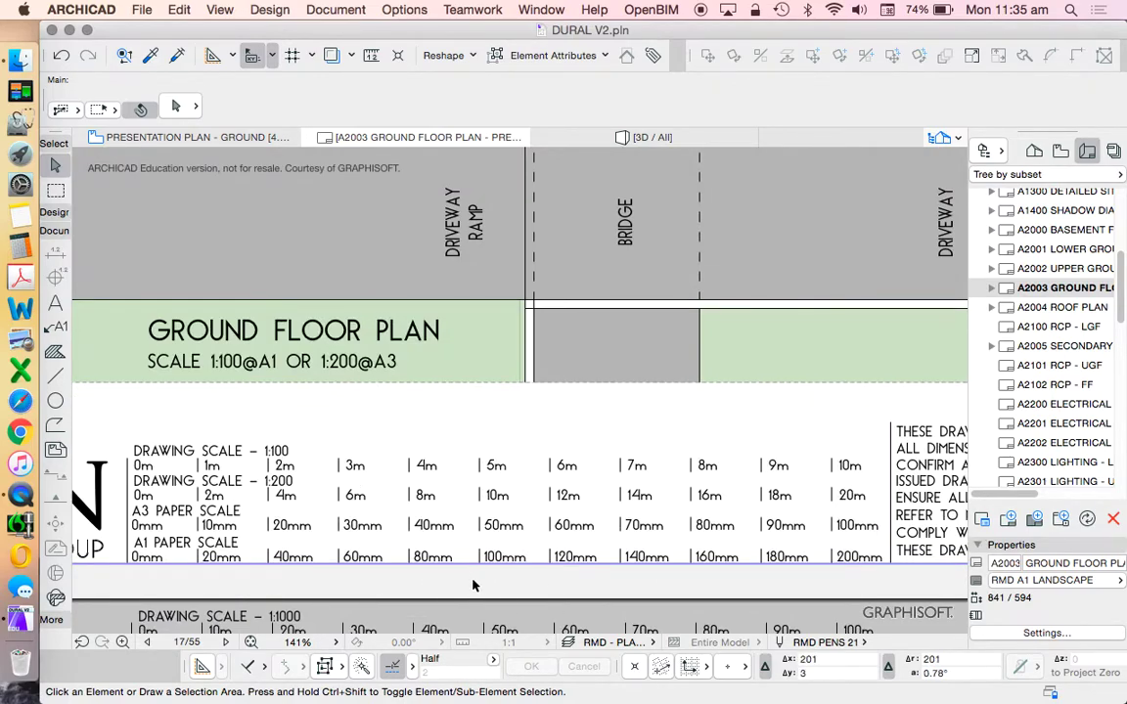
{"action": "scroll", "coordinate": [478, 613], "scroll_direction": "down", "scroll_amount": 8}
{"action": "scroll", "coordinate": [516, 579], "scroll_direction": "up", "scroll_amount": 2}
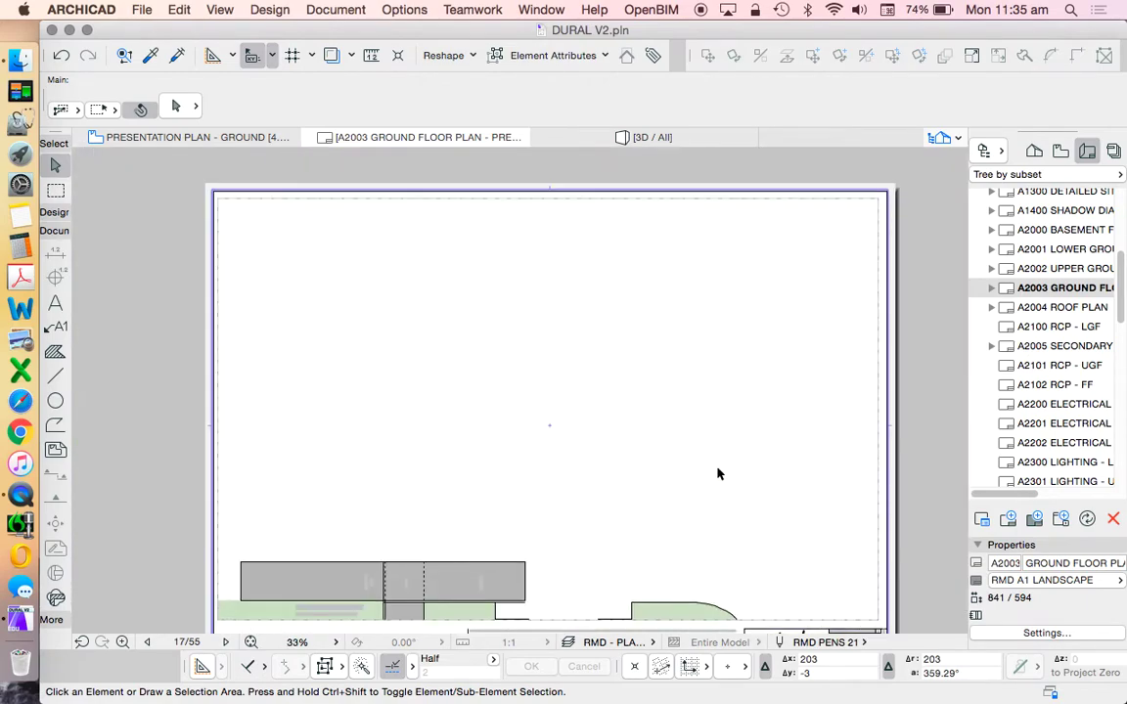
{"action": "scroll", "coordinate": [634, 326], "scroll_direction": "down", "scroll_amount": 1}
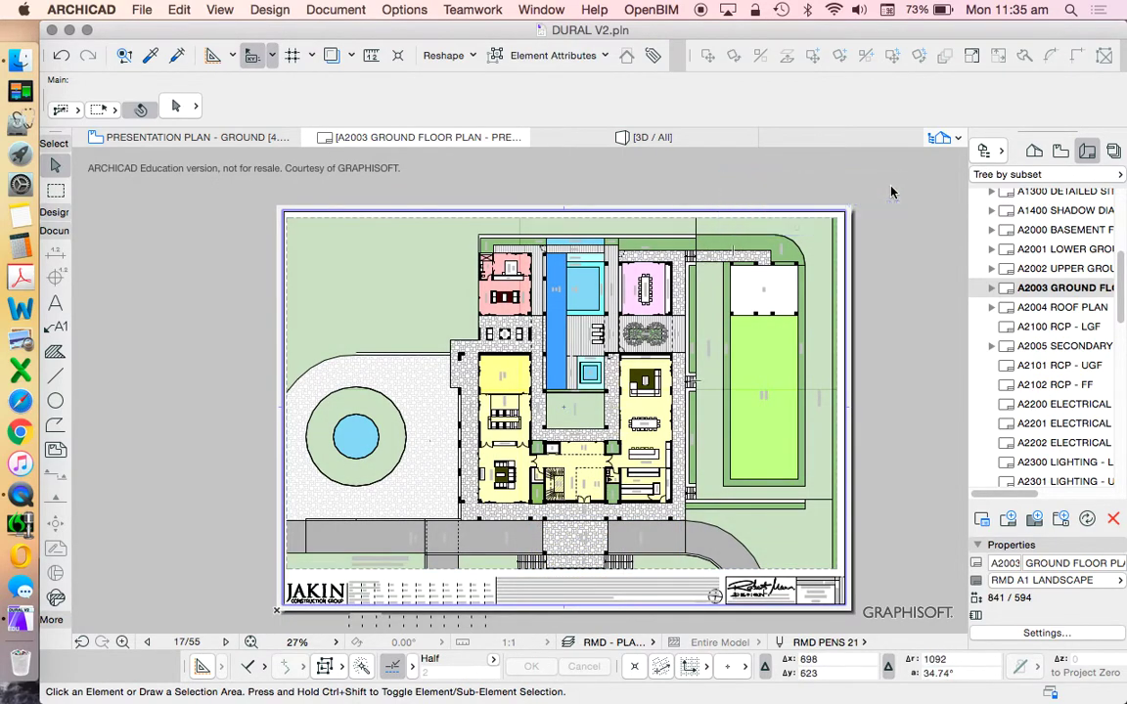
Keep the current printer, fit the layout to one page (1 x 1, 24%), and close without printing.
{"action": "left_click", "coordinate": [142, 10]}
{"action": "mouse_move", "coordinate": [179, 10]}
{"action": "left_click", "coordinate": [181, 442]}
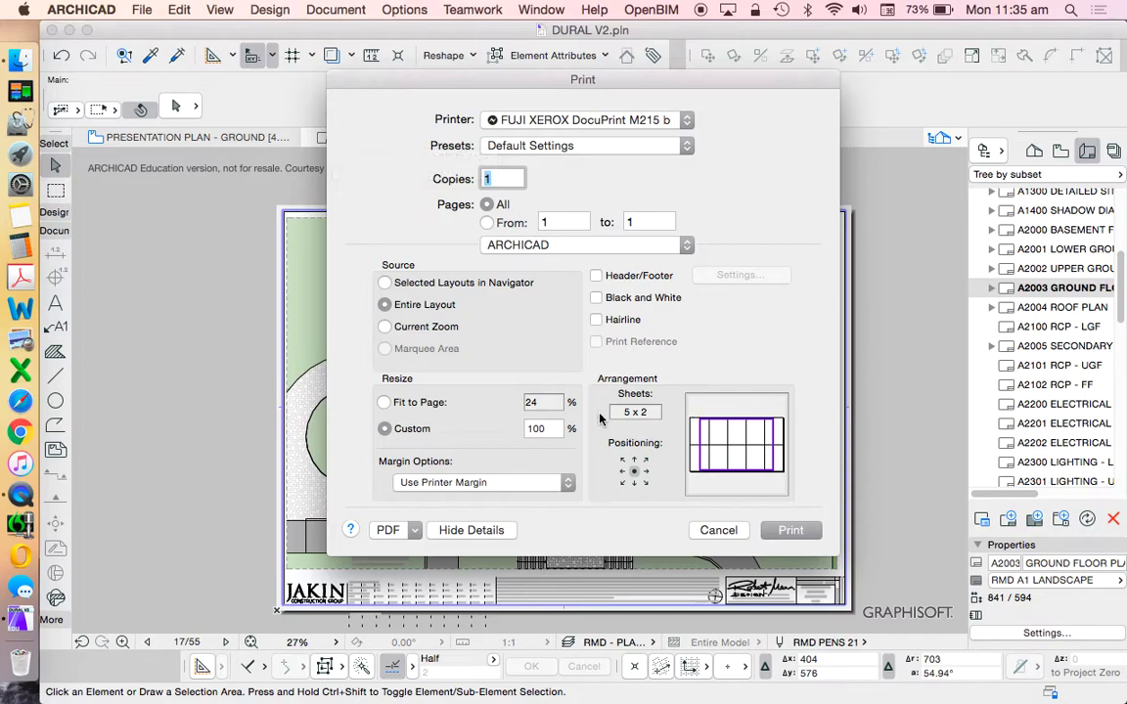
{"action": "left_click", "coordinate": [617, 120]}
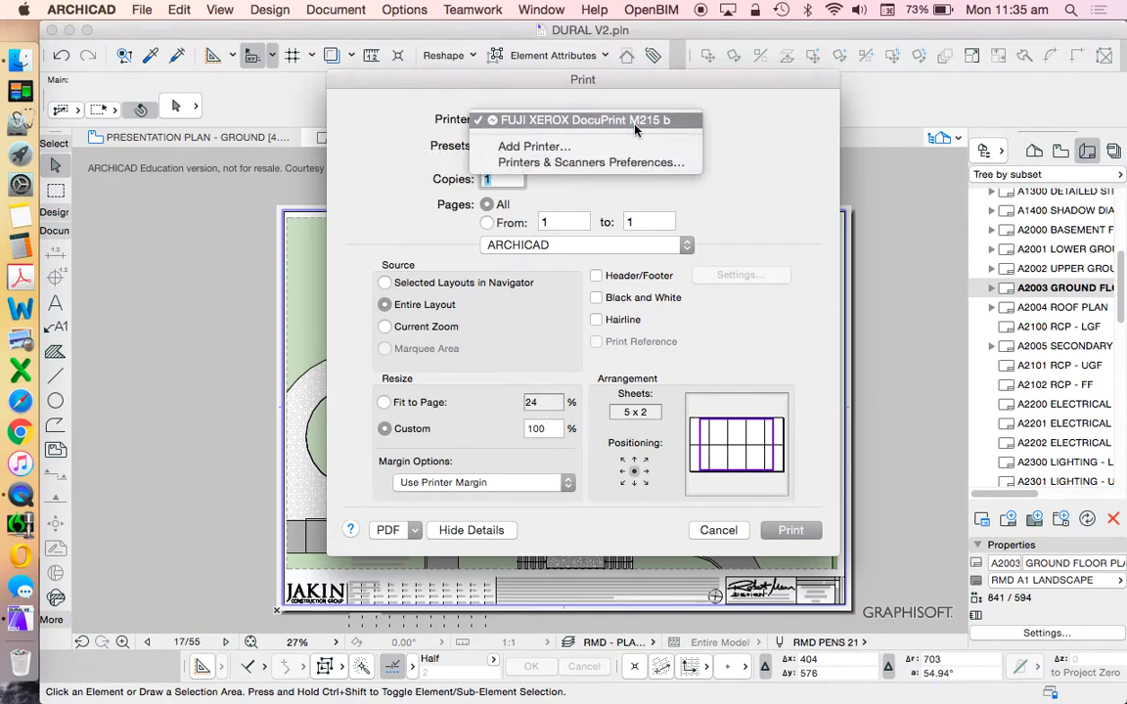
{"action": "left_click", "coordinate": [634, 121]}
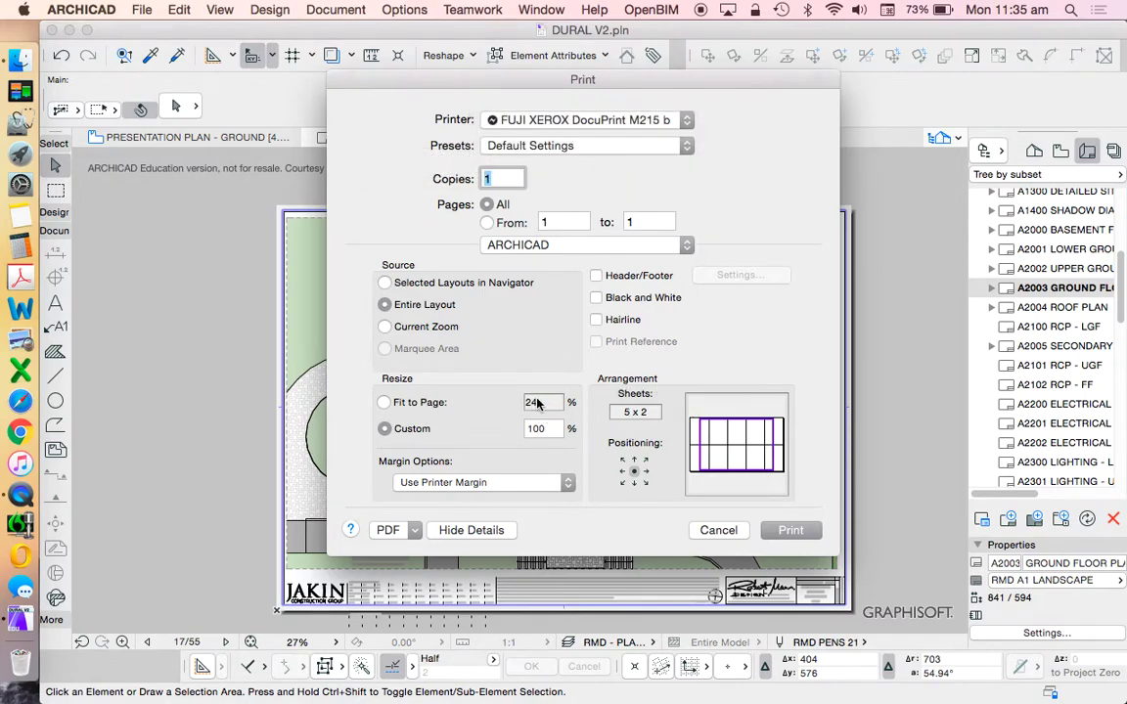
{"action": "left_click", "coordinate": [409, 404]}
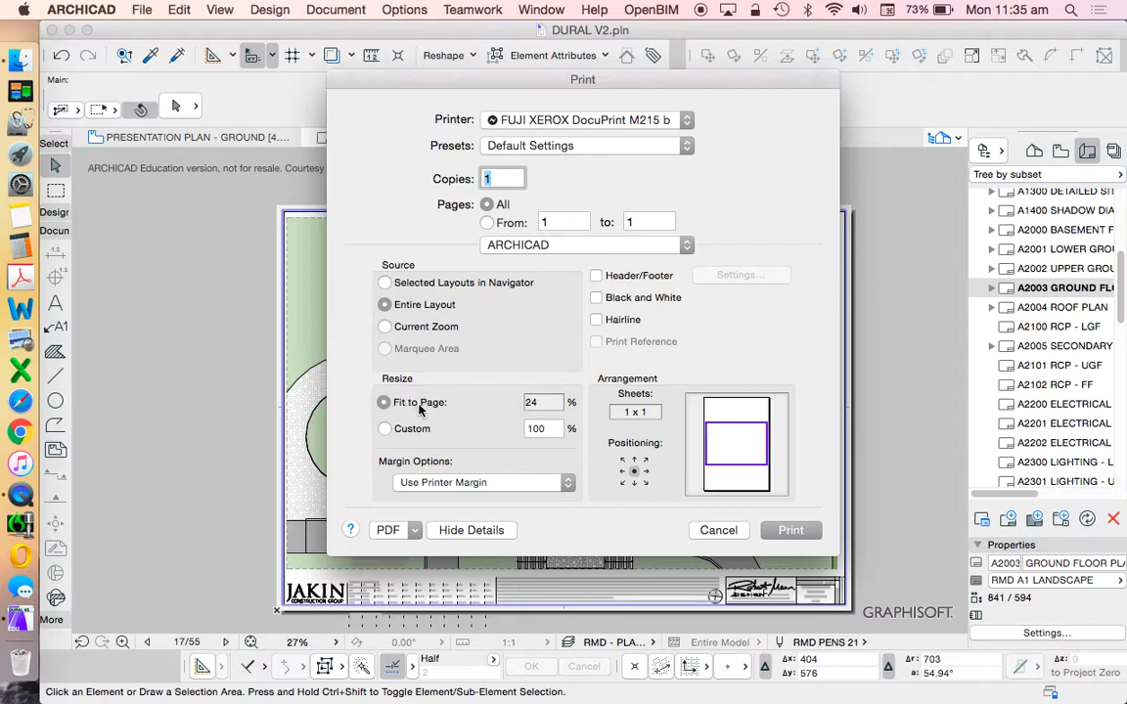
{"action": "left_click", "coordinate": [722, 532]}
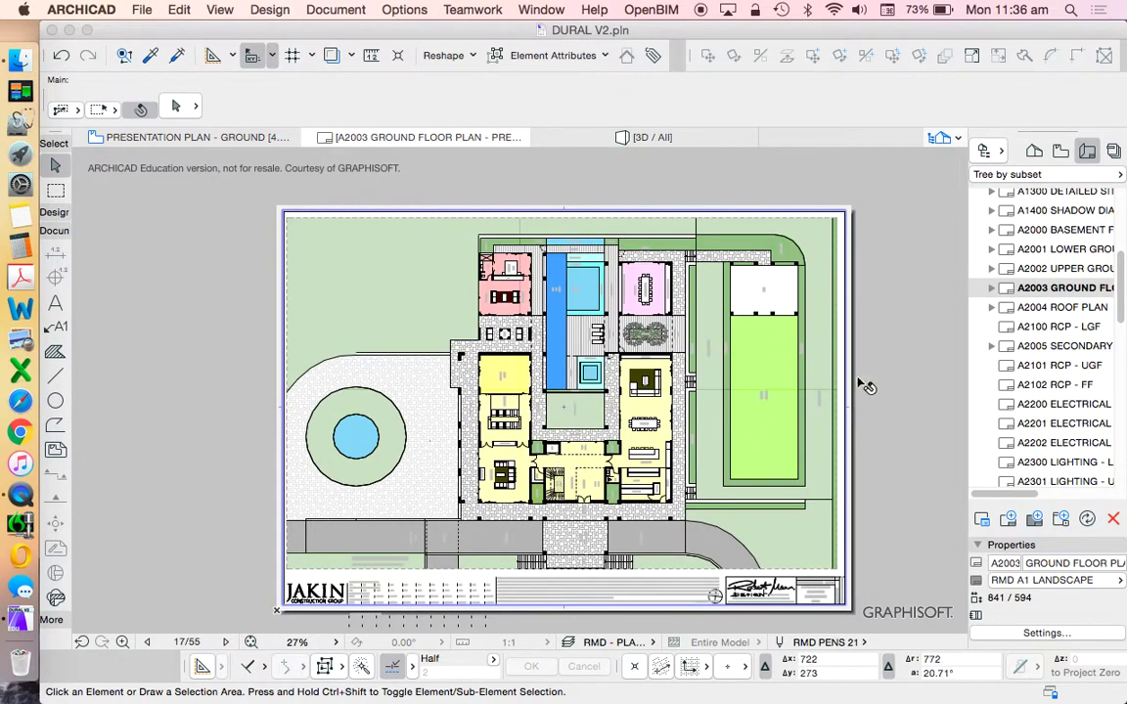